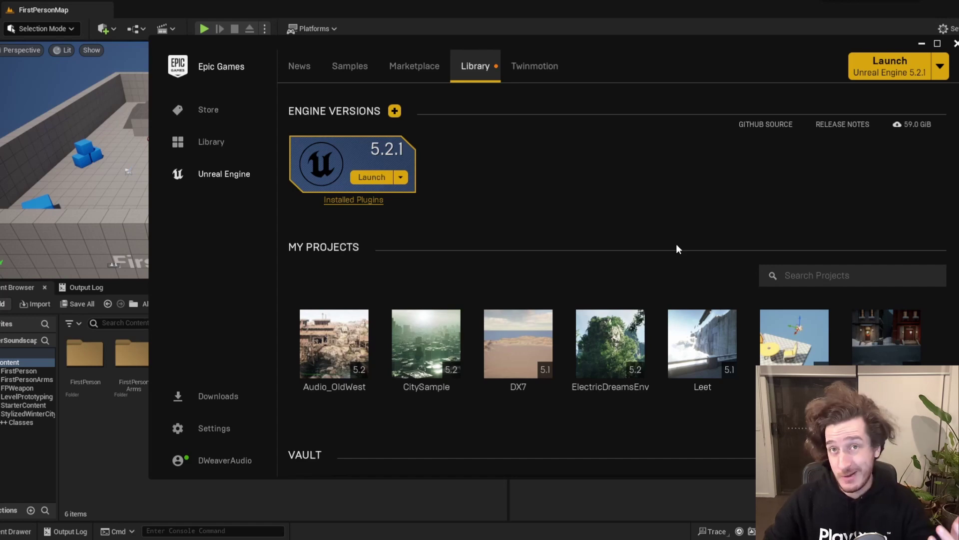
# Browse the marketplace's Free For The Month collection and open the Stylized winter city environment product page.
pyautogui.scroll(-1, 608, 137)
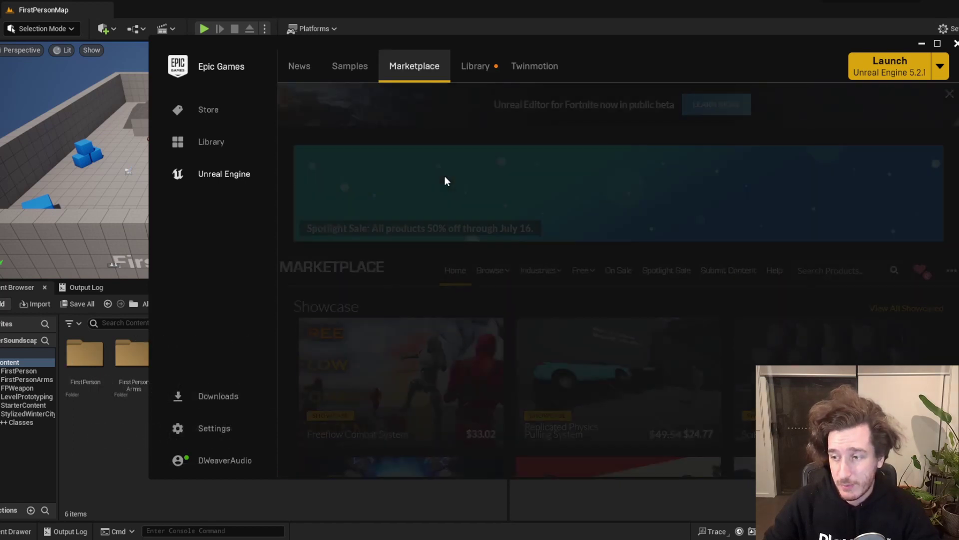
pyautogui.click(581, 270)
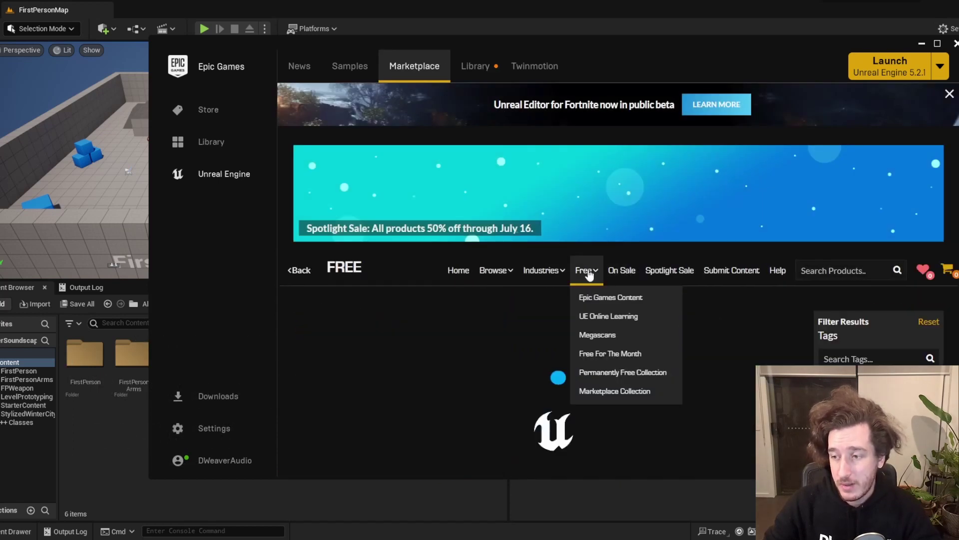
pyautogui.moveTo(587, 272)
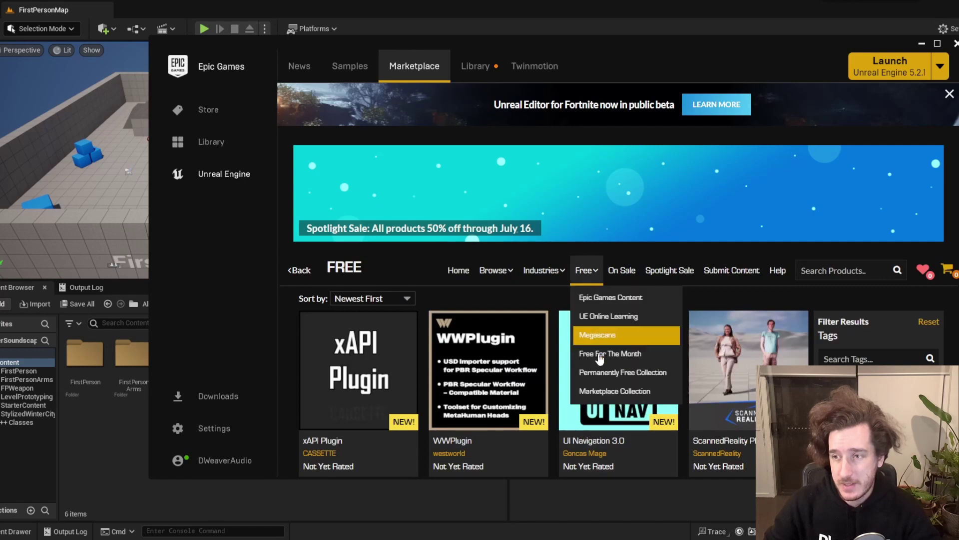
pyautogui.click(620, 353)
pyautogui.scroll(-3, 627, 328)
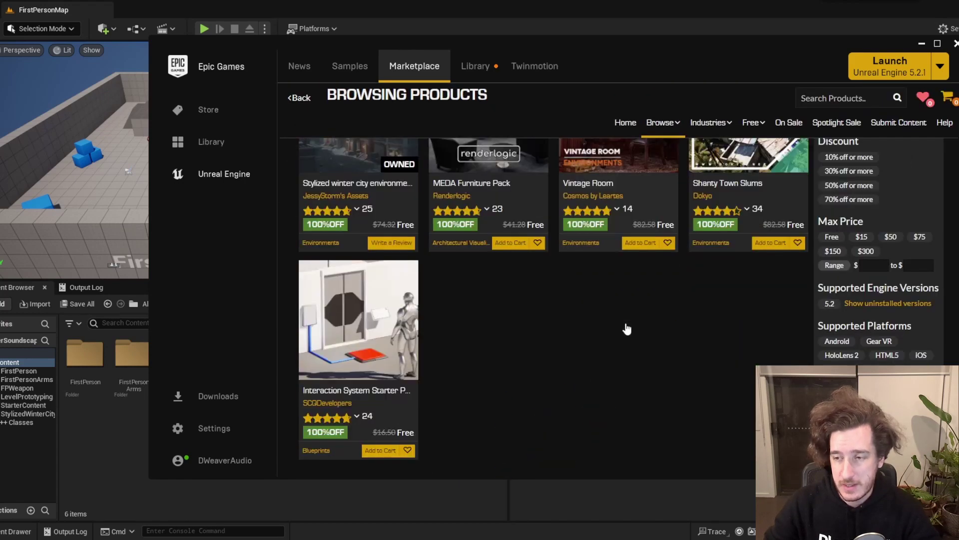
pyautogui.click(375, 238)
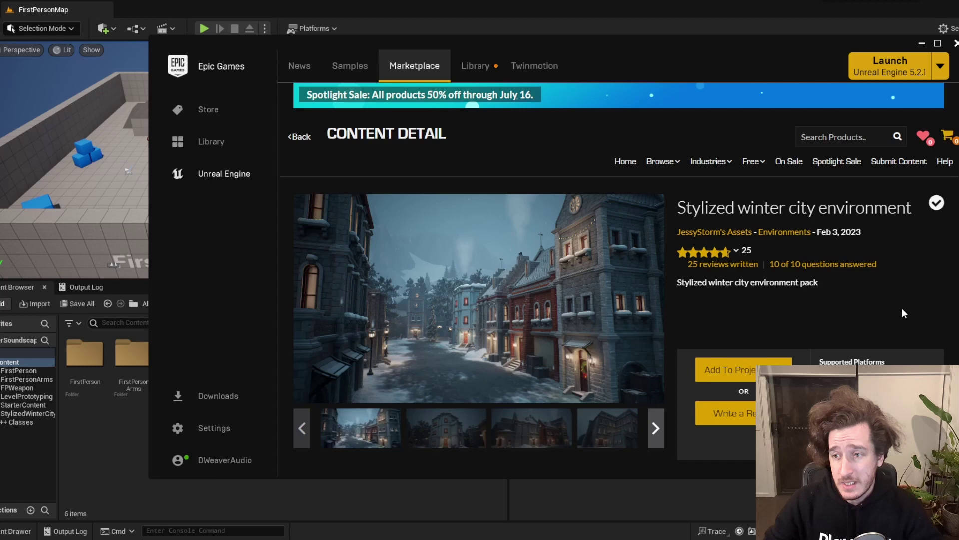
# Return to the Unreal Engine library and open the winter soundscape project.
pyautogui.click(475, 66)
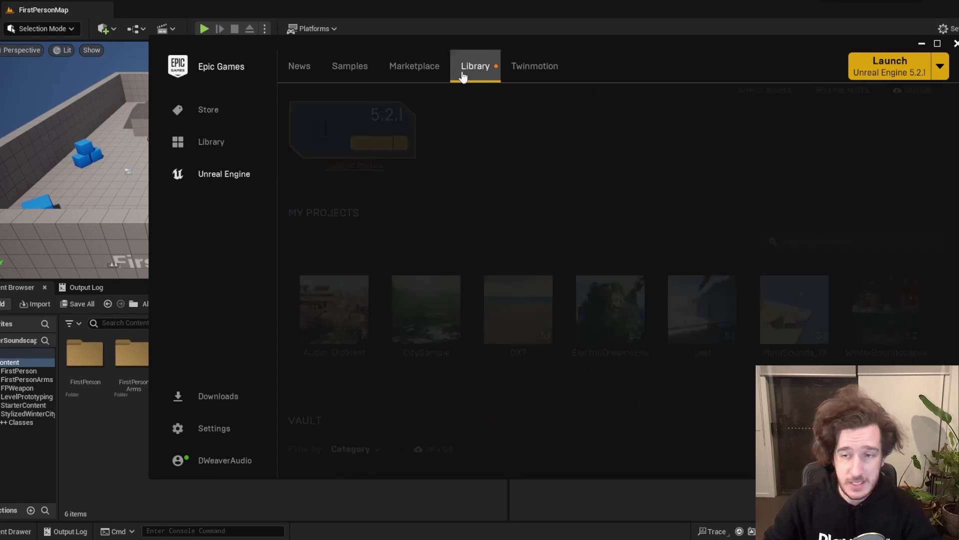
pyautogui.doubleClick(894, 325)
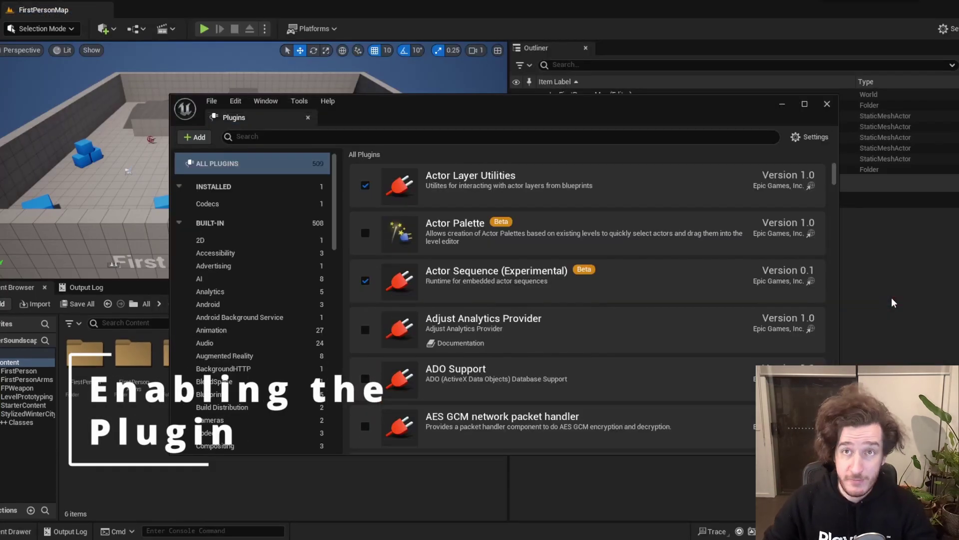
# Search the project's plugins for "soundsca" and enable the Soundscape Plugin.
pyautogui.click(827, 104)
pyautogui.click(33, 1)
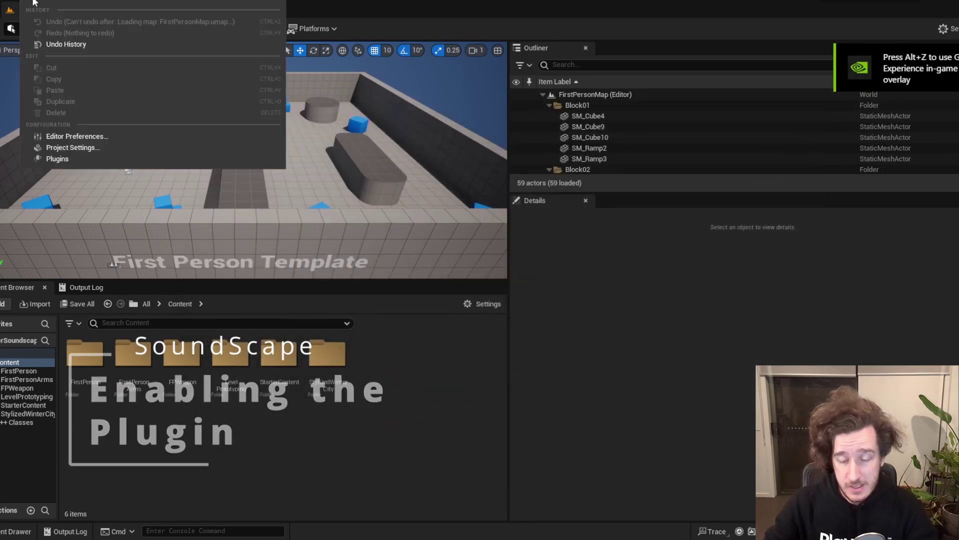
pyautogui.click(71, 159)
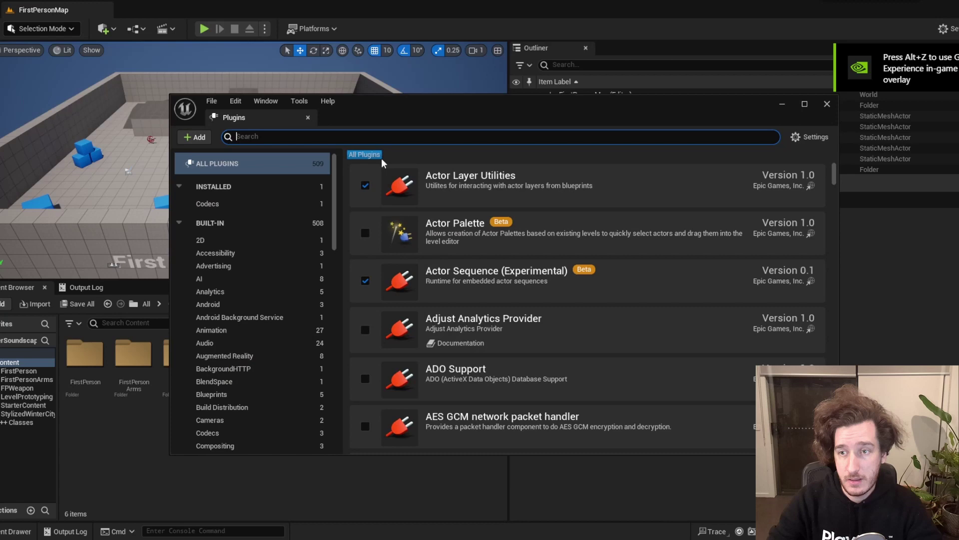
pyautogui.write('soundscap')
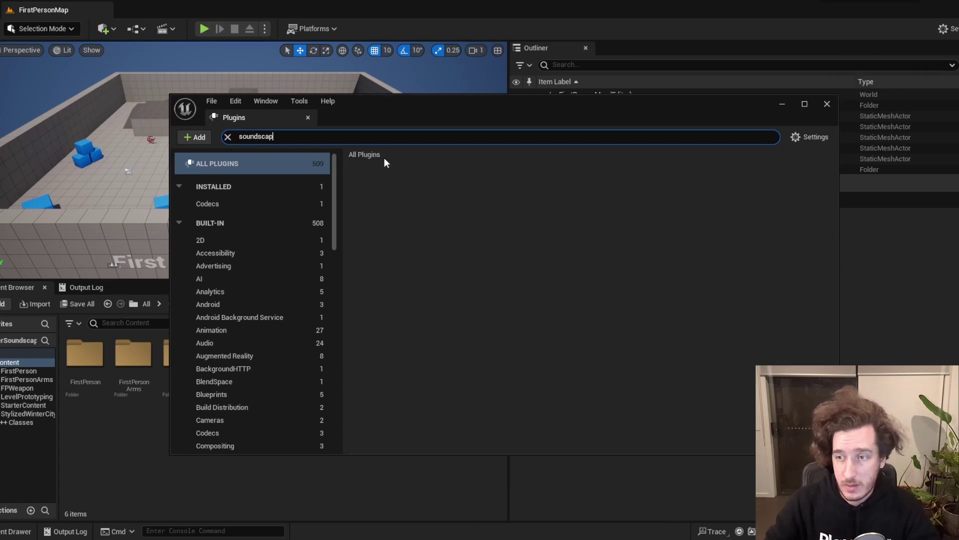
pyautogui.press('BackSpace')
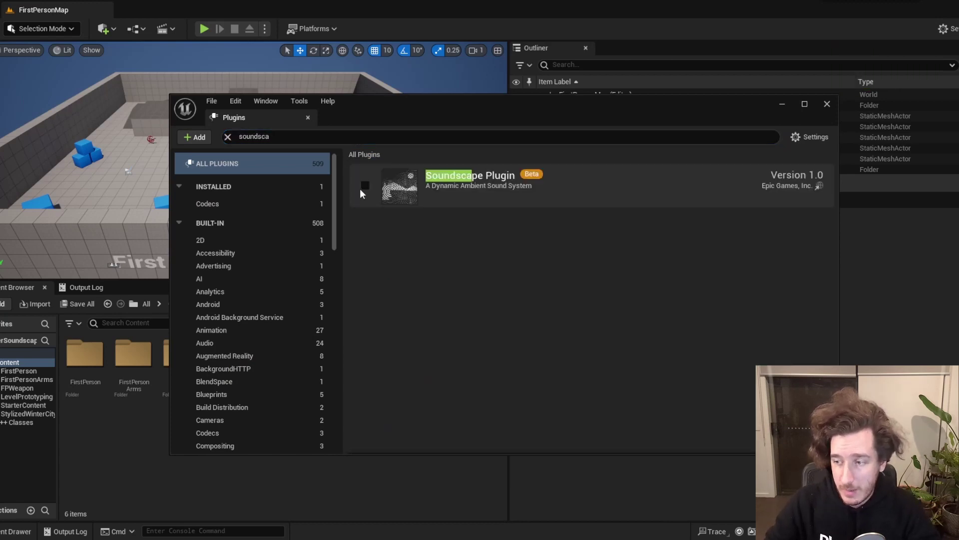
pyautogui.click(365, 186)
pyautogui.click(572, 300)
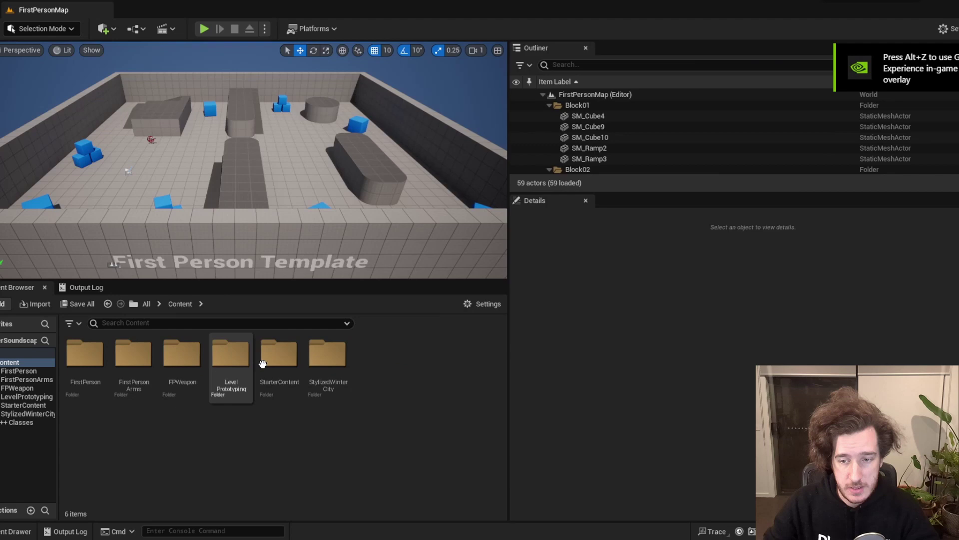
# Open the DemoScene level from the PreviewScene folder inside StylizedWinterCity.
pyautogui.doubleClick(330, 362)
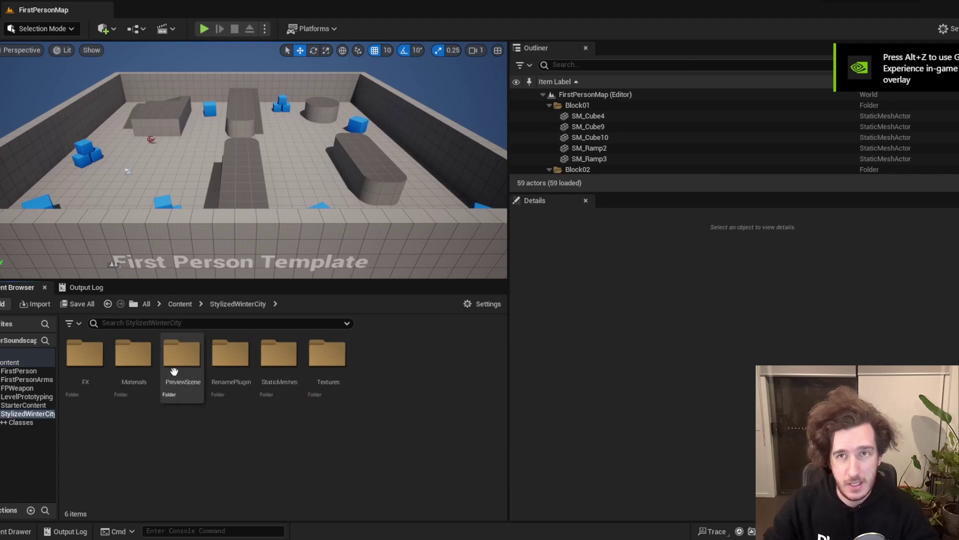
pyautogui.doubleClick(181, 354)
pyautogui.click(78, 374)
pyautogui.doubleClick(77, 374)
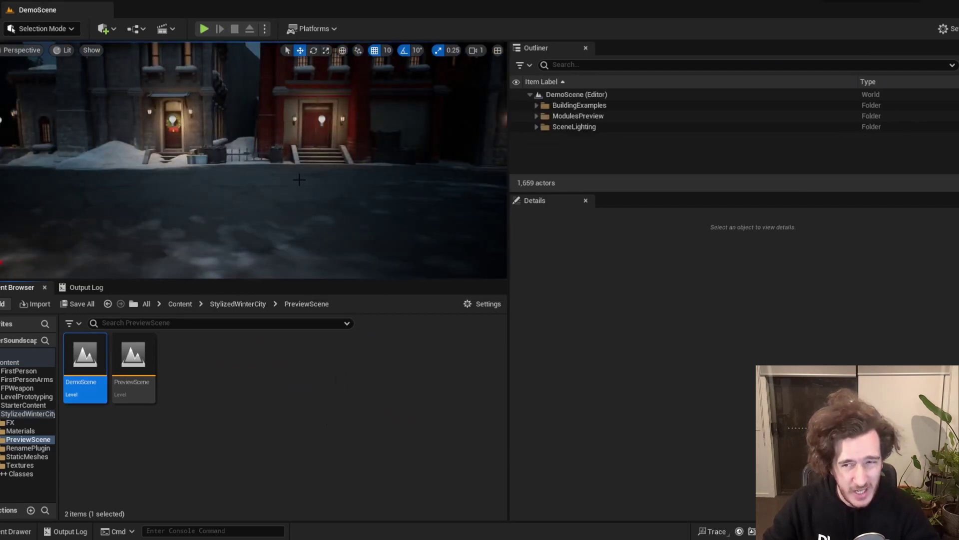
# Look around the winter street and run a short play session of the level, stopping it at the end.
pyautogui.moveTo(300, 180)
pyautogui.mouseDown(button='right')
pyautogui.moveTo(240, 170)
pyautogui.moveTo(155, 177)
pyautogui.moveTo(300, 180)
pyautogui.mouseUp(button='right')
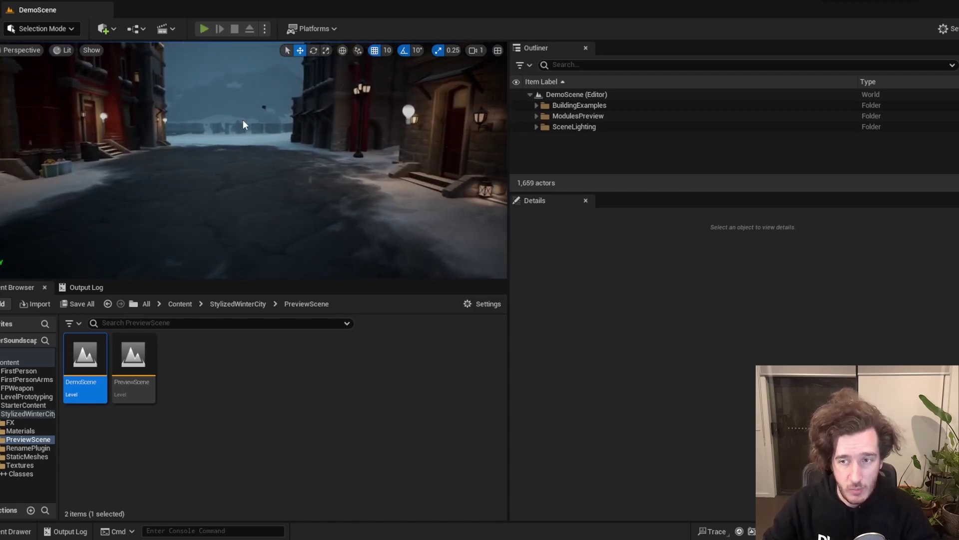
pyautogui.click(236, 143)
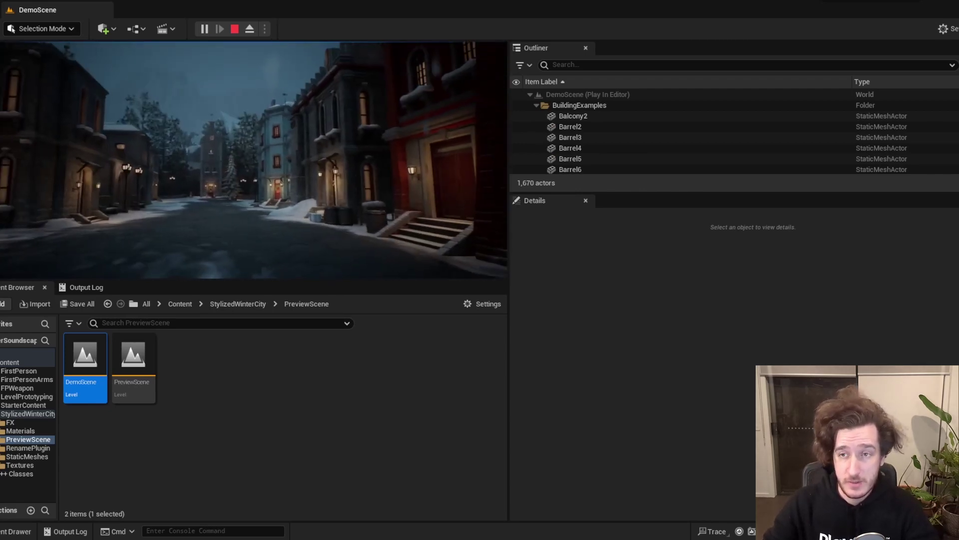
pyautogui.press('Escape')
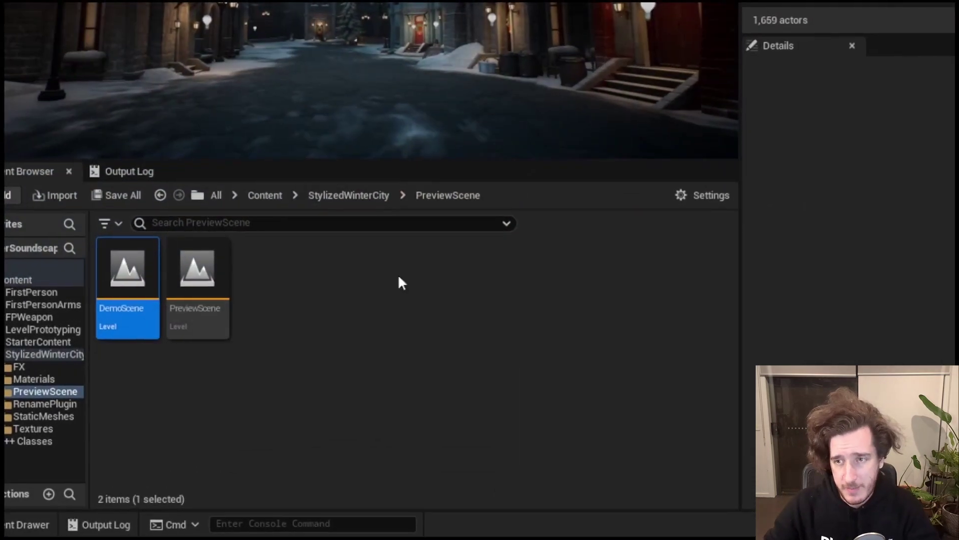
# Create a new folder named Soundscape directly in the project's Content folder.
pyautogui.click(181, 304)
pyautogui.rightClick(368, 394)
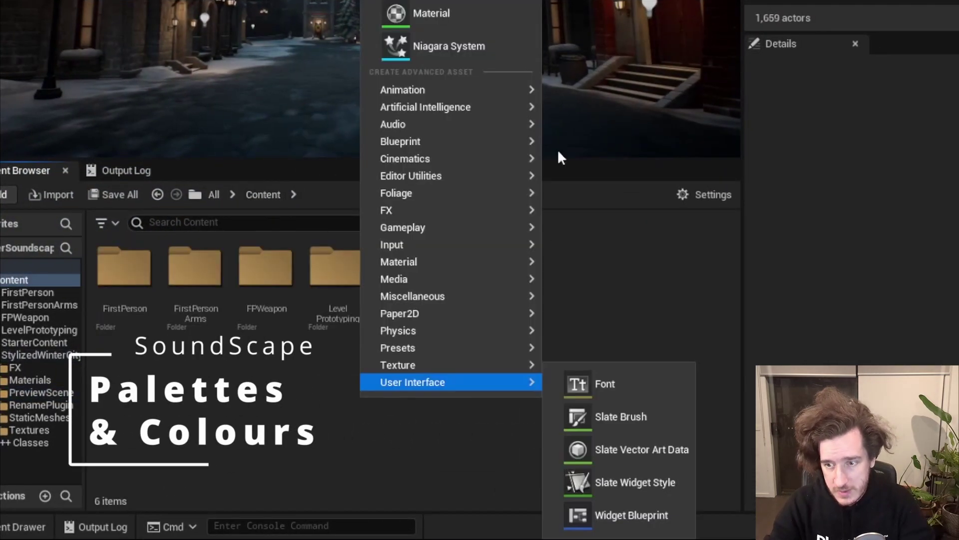
pyautogui.hotkey('ctrl', 'shift', 'n')
pyautogui.write('Sou')
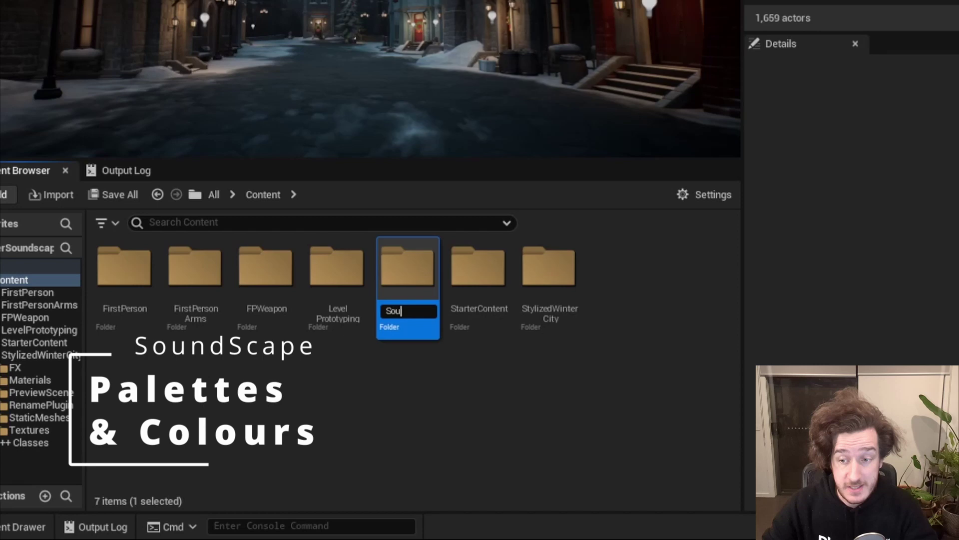
pyautogui.write('ndscape')
pyautogui.press('Return')
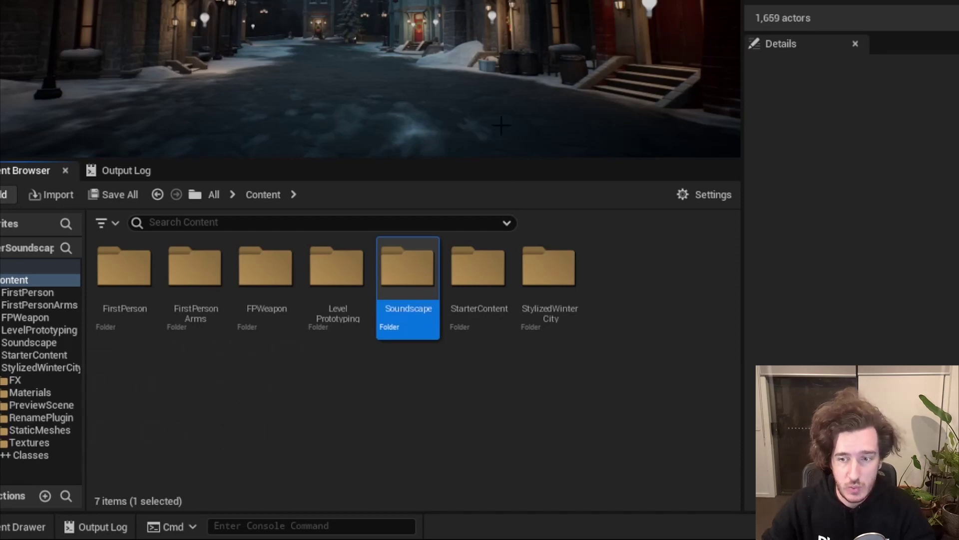
# Create a Soundscape Palette asset named MainStreet inside the Soundscape folder.
pyautogui.doubleClick(402, 277)
pyautogui.rightClick(349, 347)
pyautogui.moveTo(369, 315)
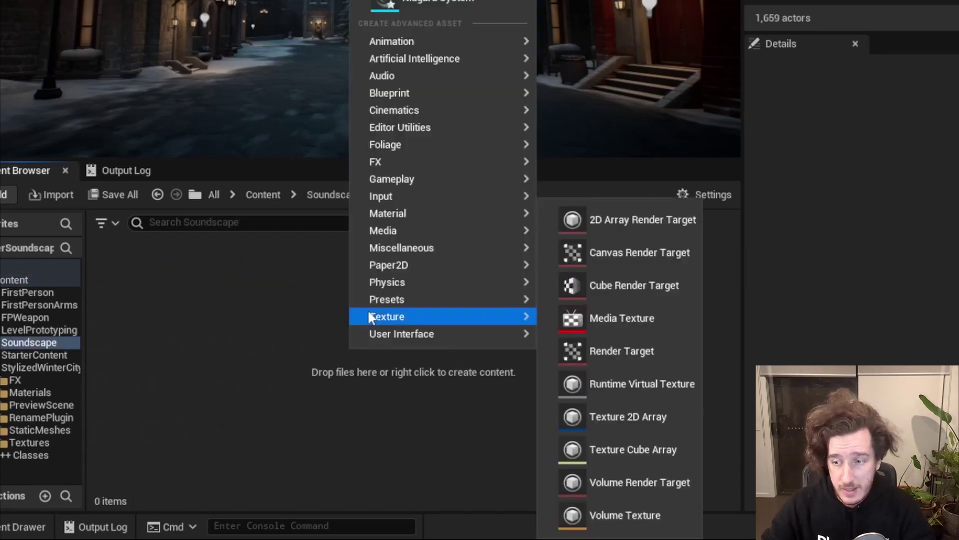
pyautogui.moveTo(445, 80)
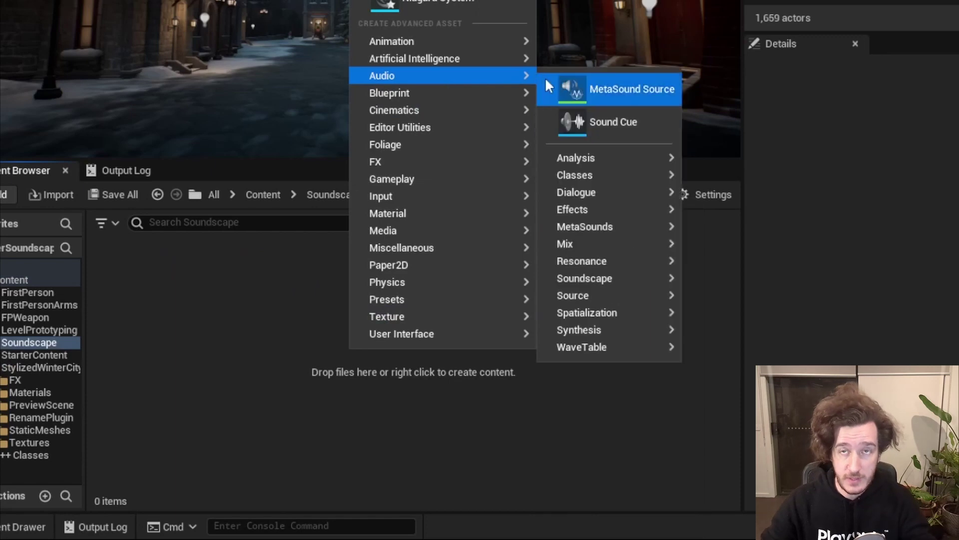
pyautogui.moveTo(618, 301)
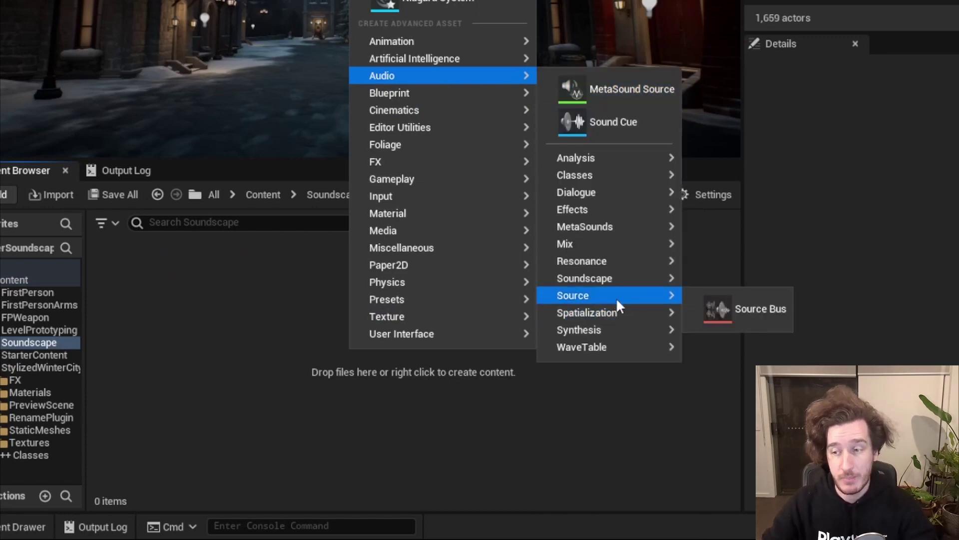
pyautogui.moveTo(632, 283)
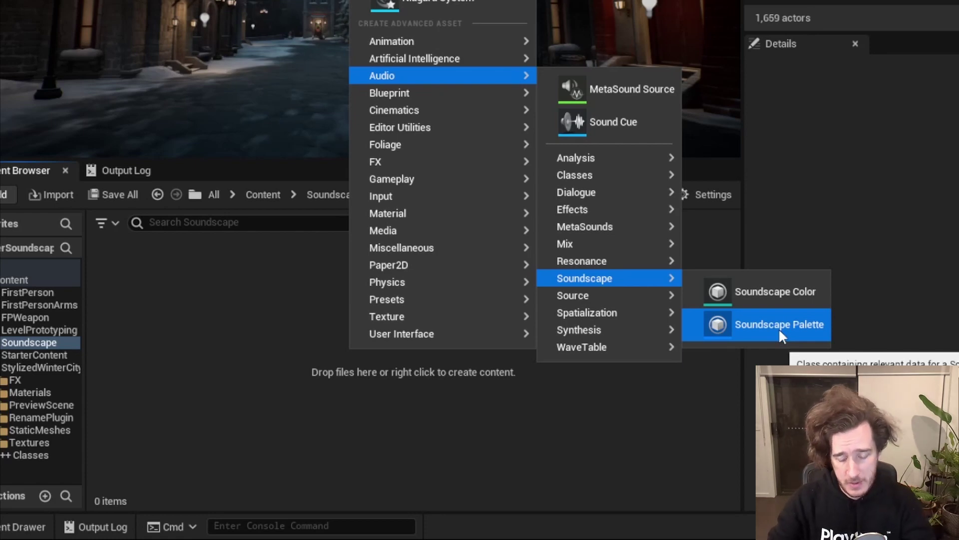
pyautogui.click(782, 328)
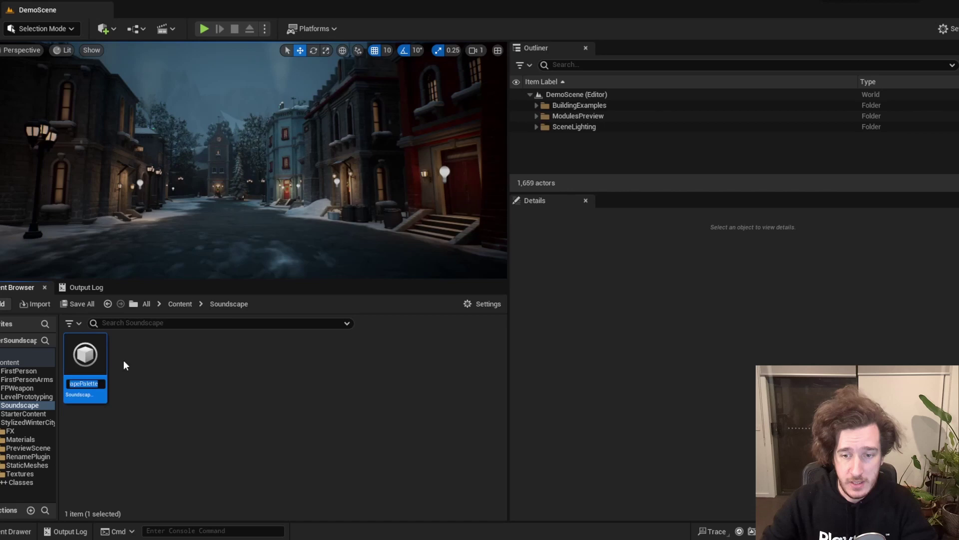
pyautogui.write('MainStreet')
pyautogui.press('Return')
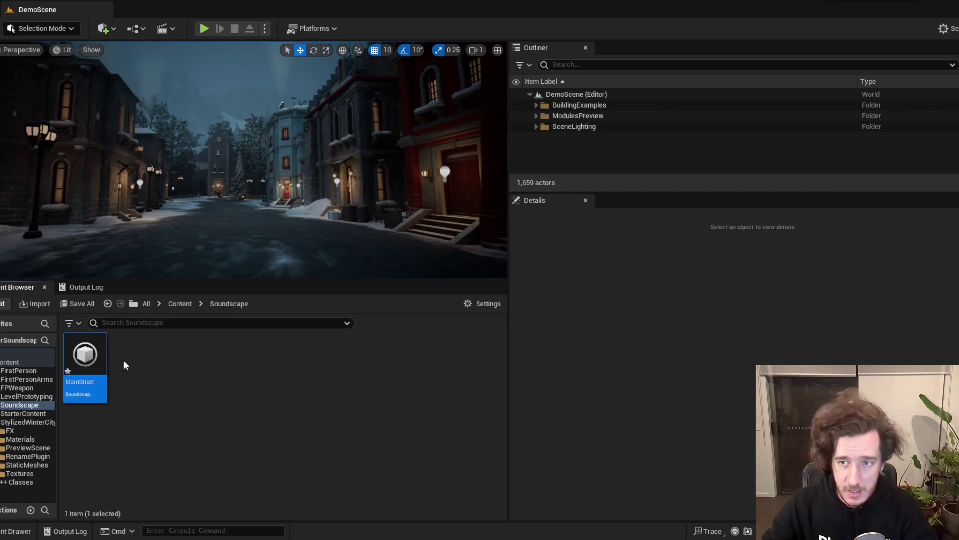
# Create a Soundscape Color asset named Snow beside the MainStreet palette in the Soundscape folder.
pyautogui.moveTo(319, 214); pyautogui.dragTo(247, 59, button='right')
pyautogui.press('s')
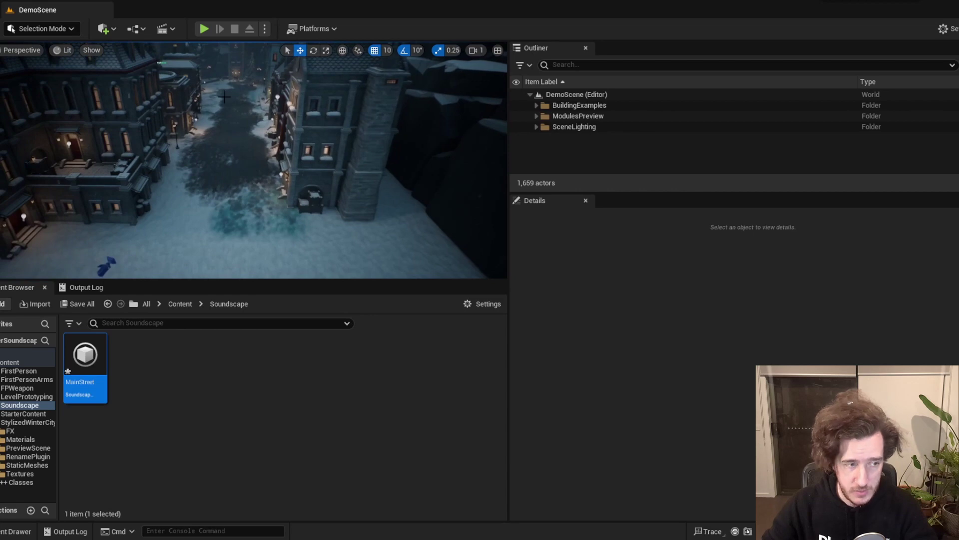
pyautogui.moveTo(243, 155); pyautogui.dragTo(244, 148, button='right')
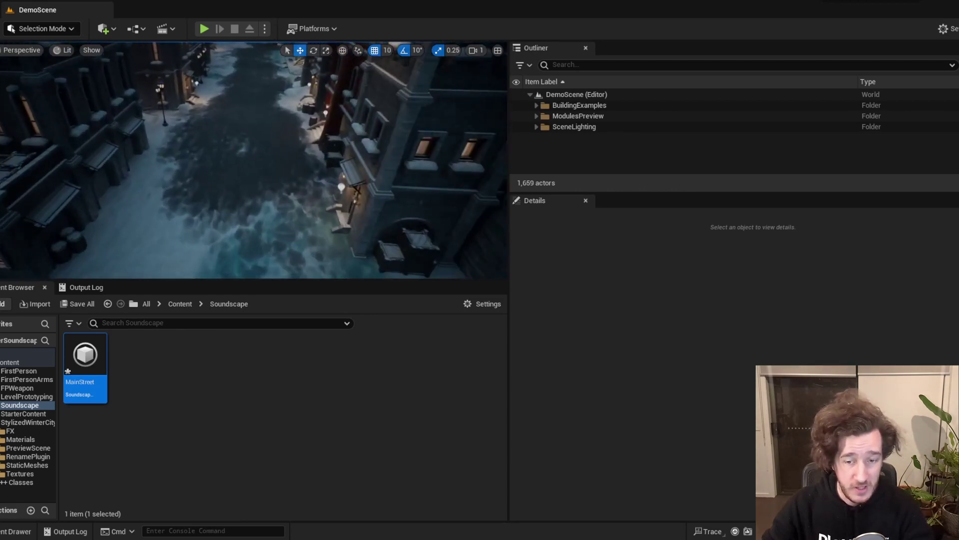
pyautogui.rightClick(145, 344)
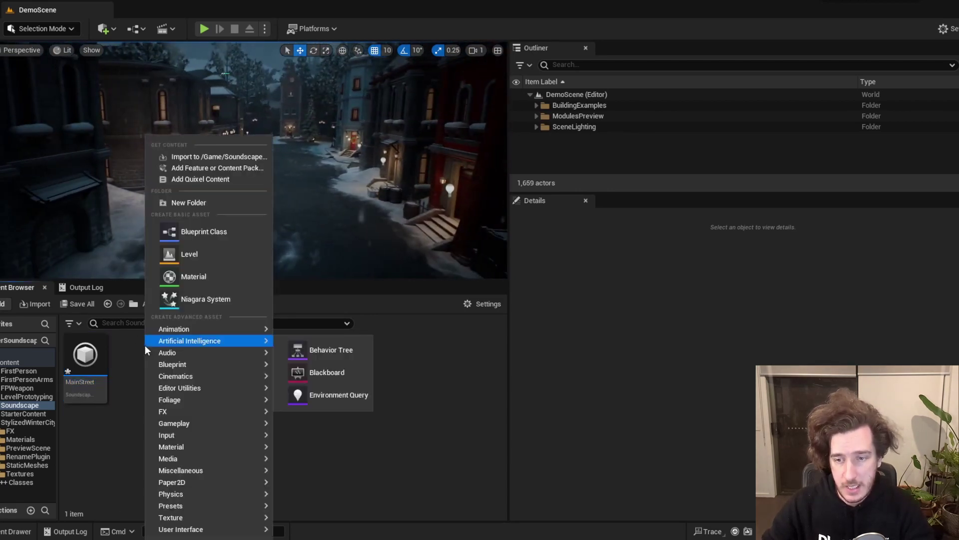
pyautogui.moveTo(225, 360)
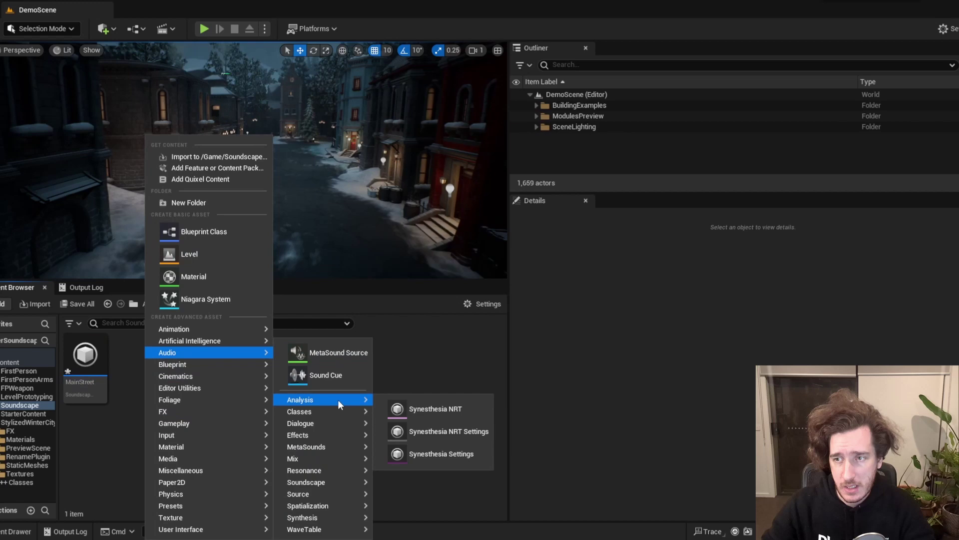
pyautogui.moveTo(350, 451)
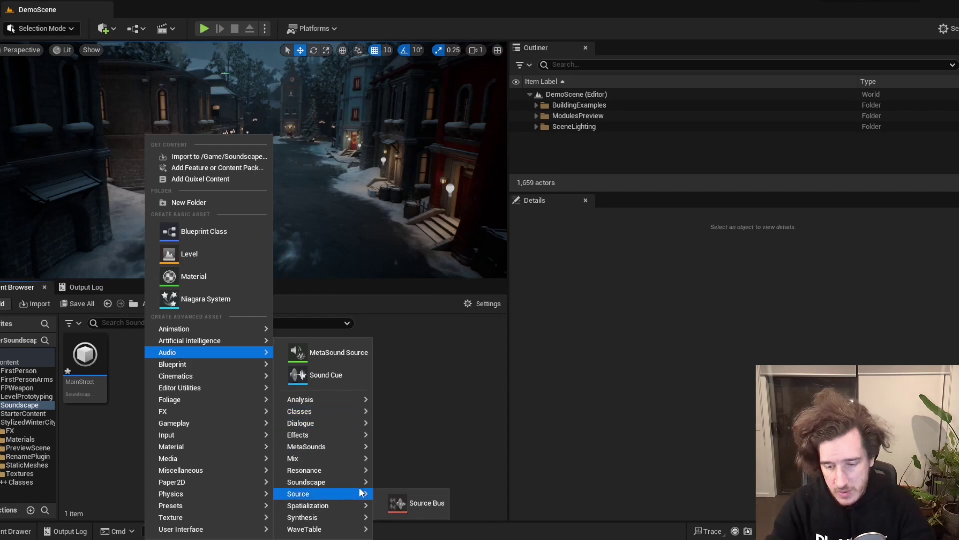
pyautogui.moveTo(358, 484)
pyautogui.click(437, 491)
pyautogui.write('S')
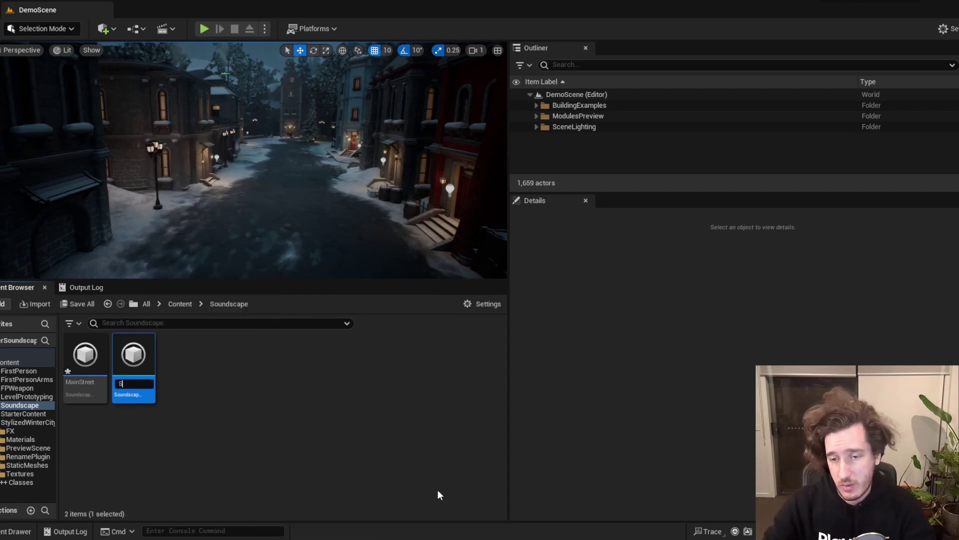
pyautogui.write('now')
pyautogui.press('Return')
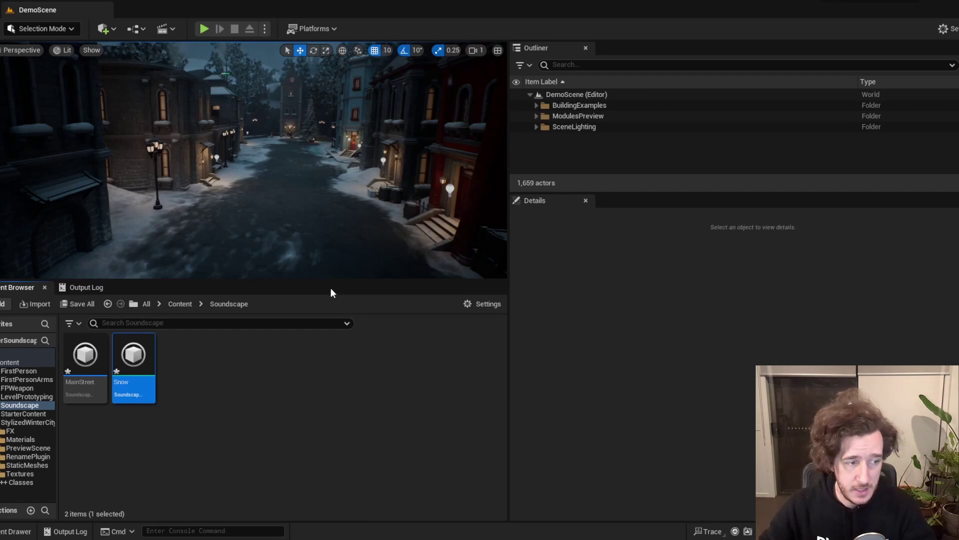
# Open the Snow soundscape color for editing.
pyautogui.click(204, 401)
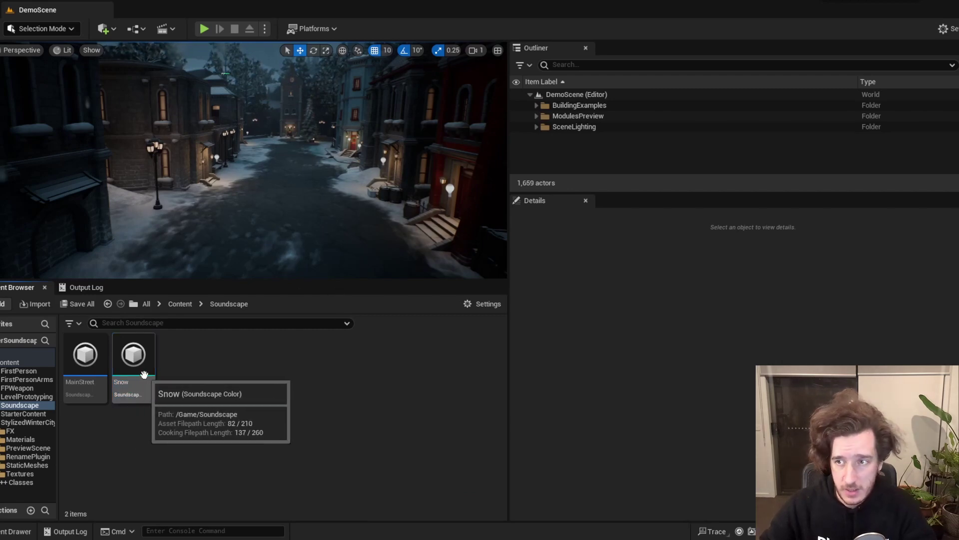
pyautogui.doubleClick(144, 389)
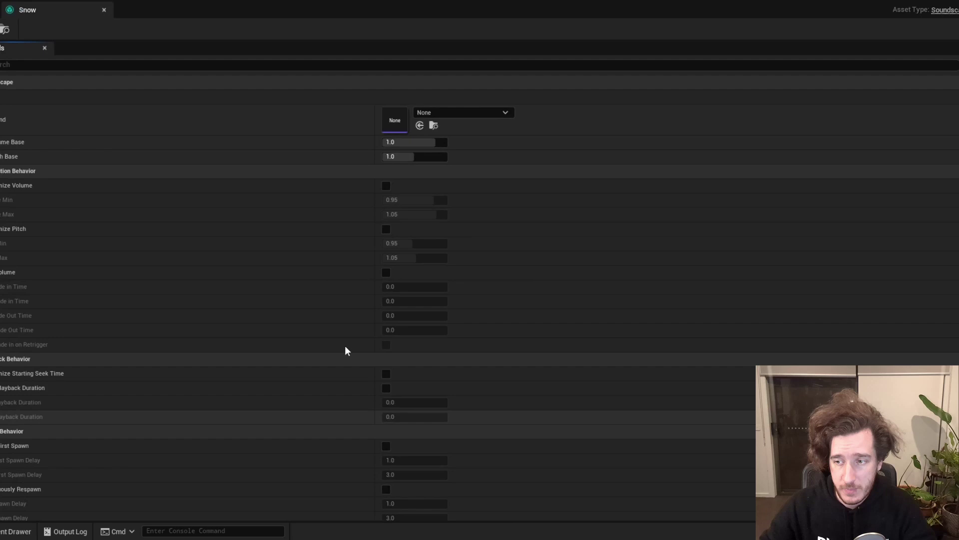
# Assign the Fire01 sound wave as the sound of the Snow soundscape color and save the asset.
pyautogui.click(440, 113)
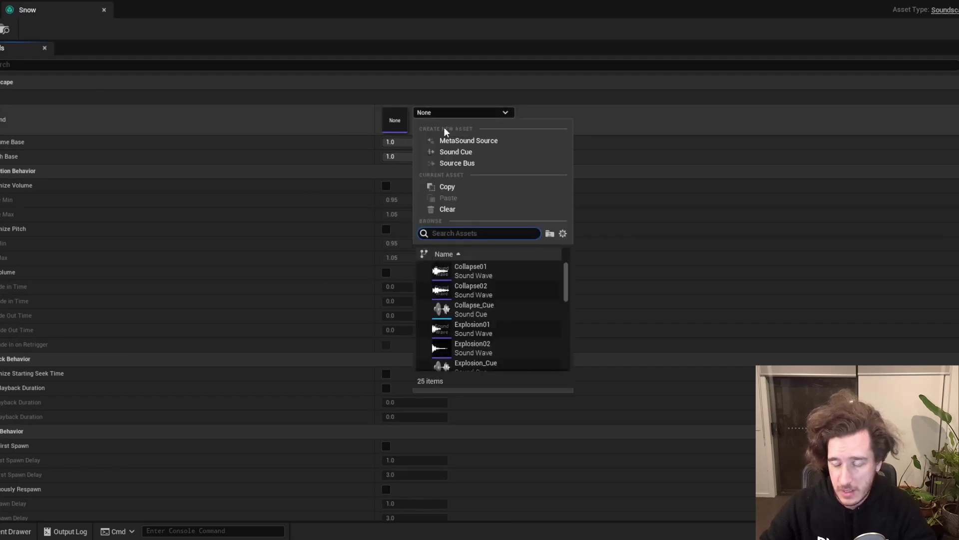
pyautogui.scroll(-3, 514, 287)
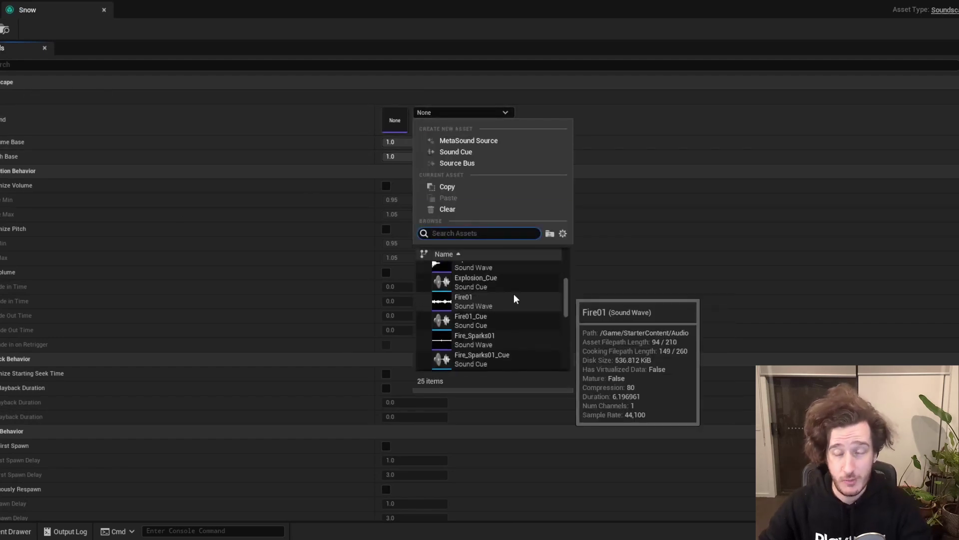
pyautogui.click(502, 302)
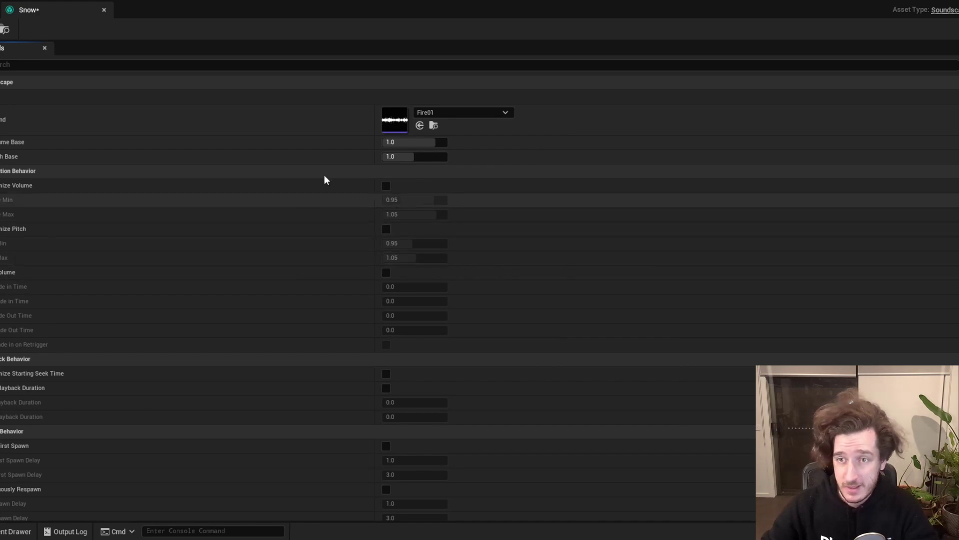
pyautogui.hotkey('ctrl', 's')
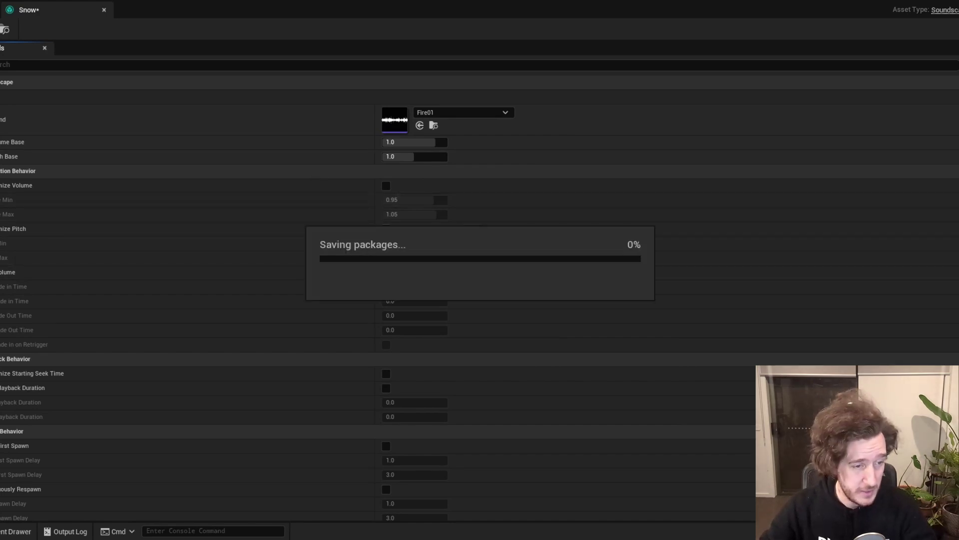
# Open the MainStreet palette from the Soundscape folder and add one color entry that uses the Snow soundscape color.
pyautogui.hotkey('alt', 'Tab')
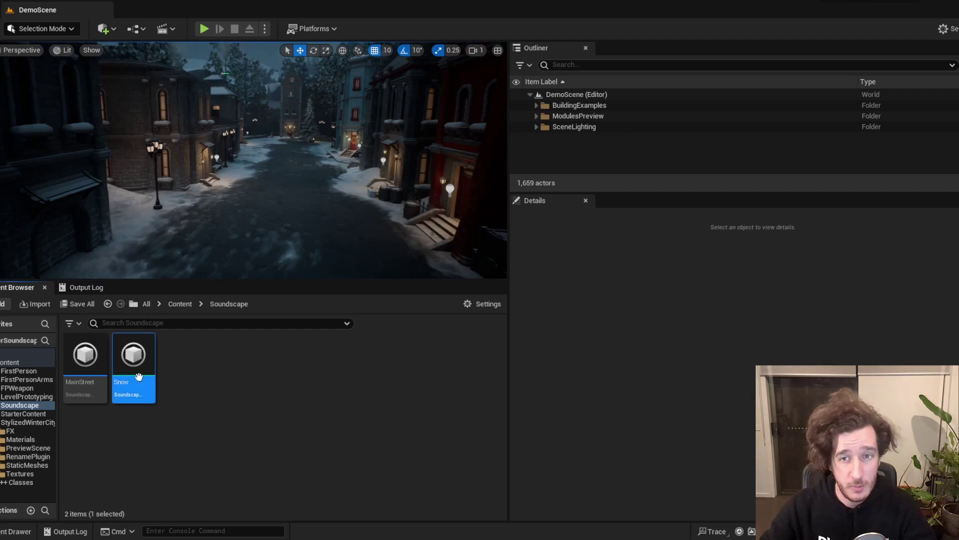
pyautogui.doubleClick(97, 395)
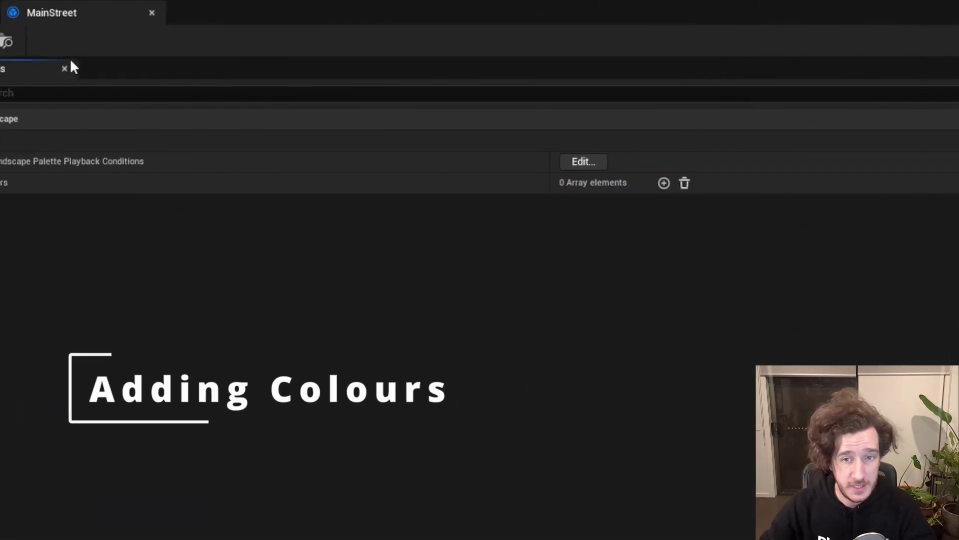
pyautogui.click(664, 182)
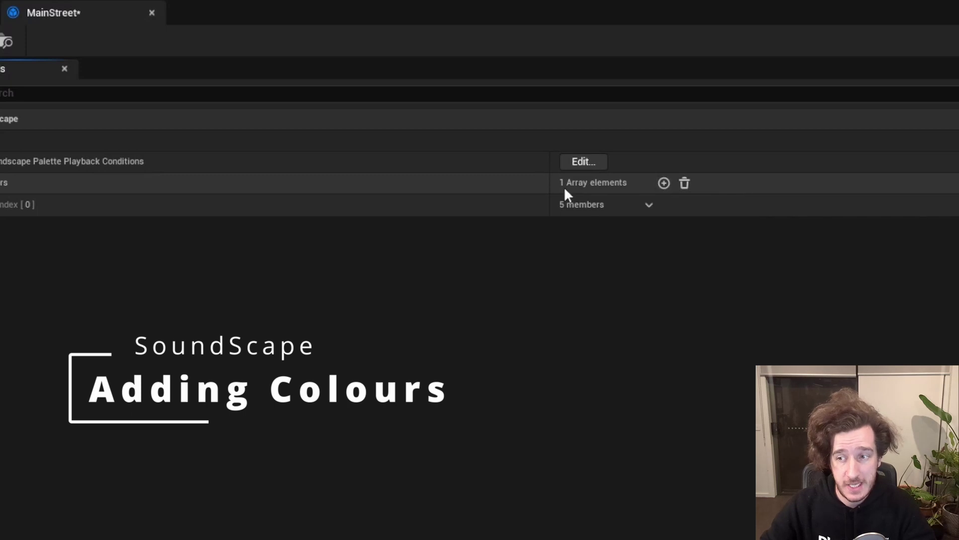
pyautogui.click(2, 204)
pyautogui.click(620, 230)
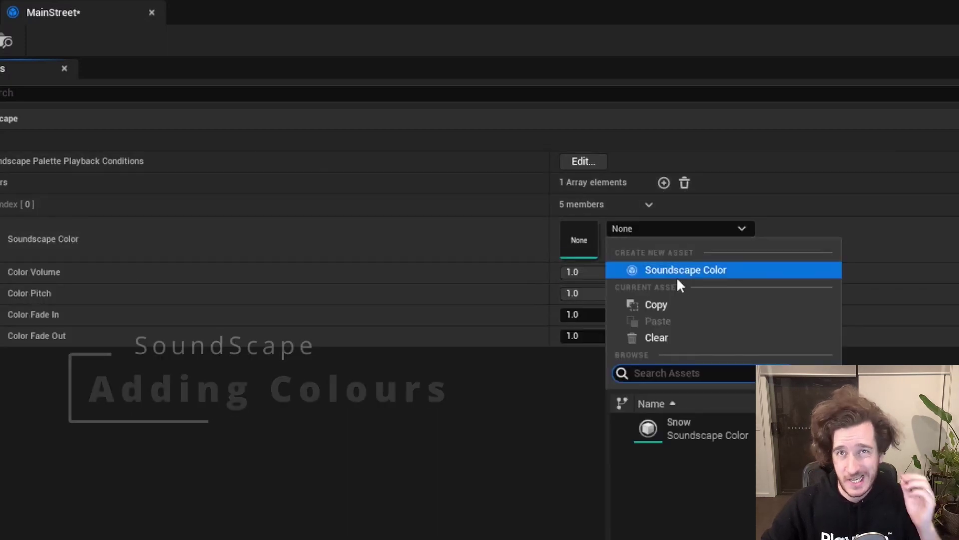
pyautogui.click(709, 430)
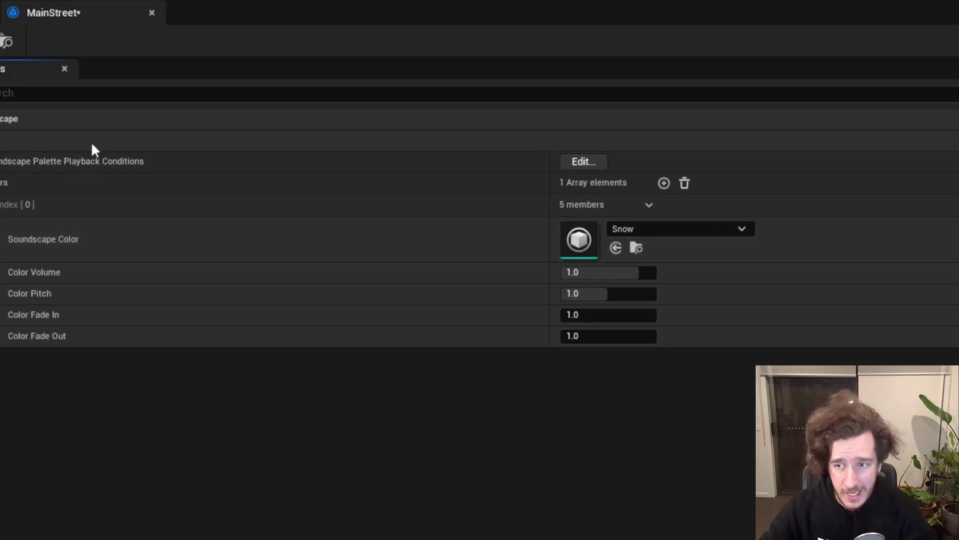
# Set the palette's playback conditions to All Tags Match with a new gameplay tag named MainStreet, and save the query.
pyautogui.click(601, 159)
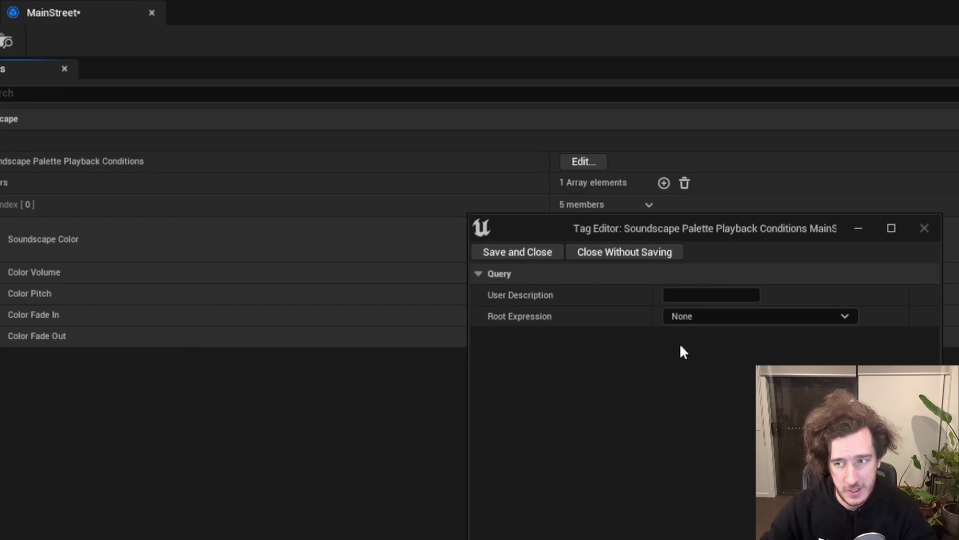
pyautogui.click(711, 319)
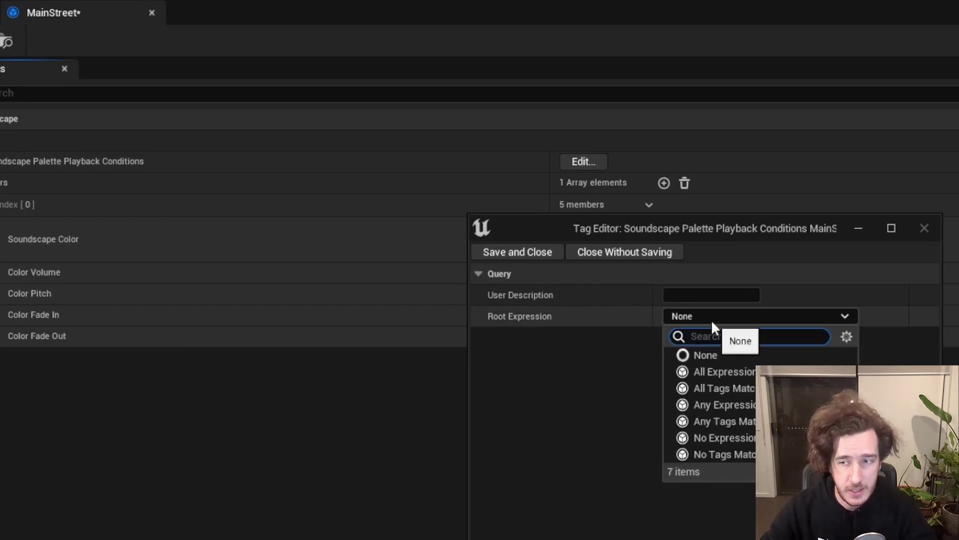
pyautogui.click(723, 389)
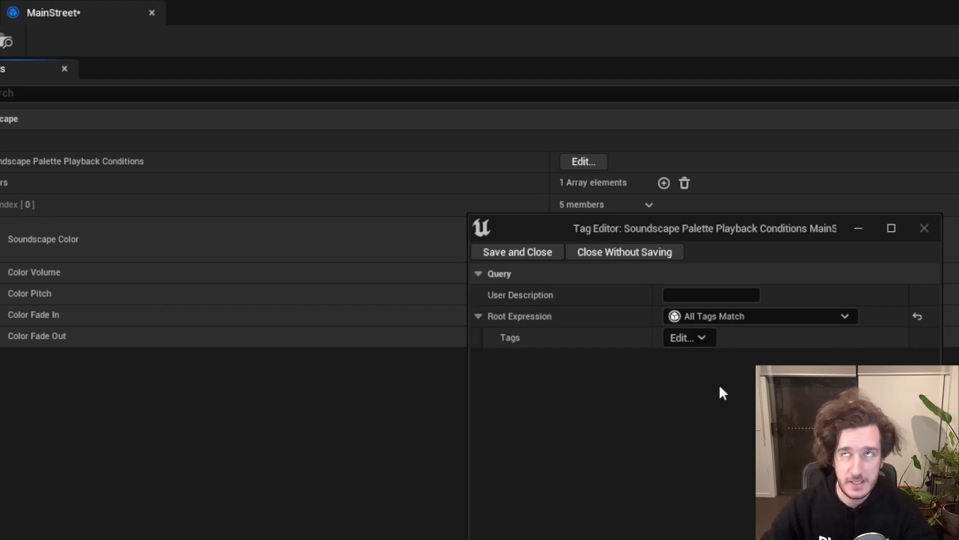
pyautogui.click(704, 339)
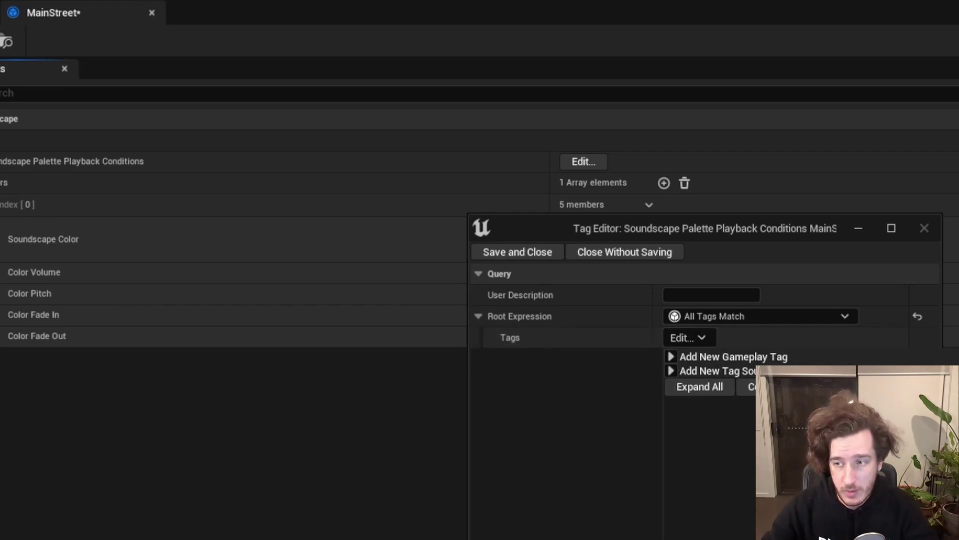
pyautogui.click(671, 356)
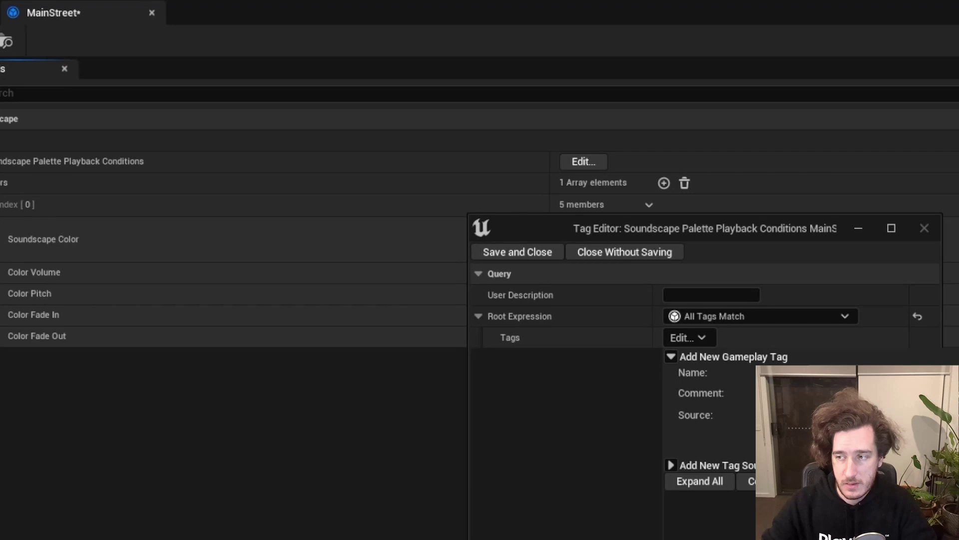
pyautogui.press('Return')
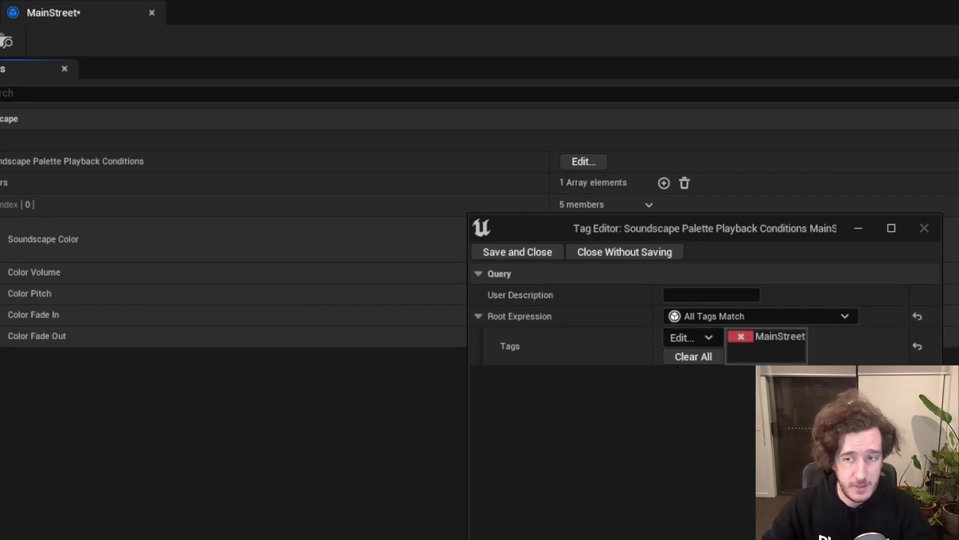
pyautogui.click(548, 251)
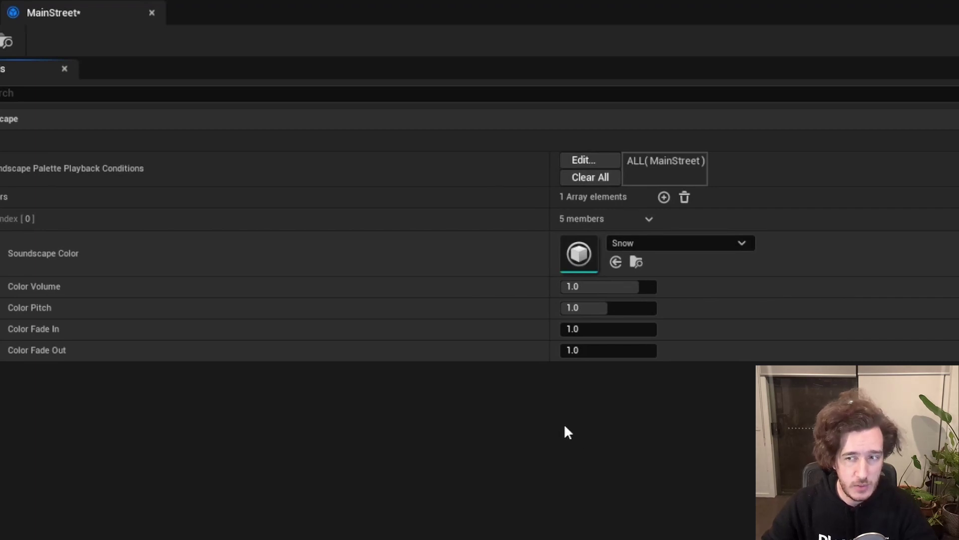
pyautogui.click(602, 159)
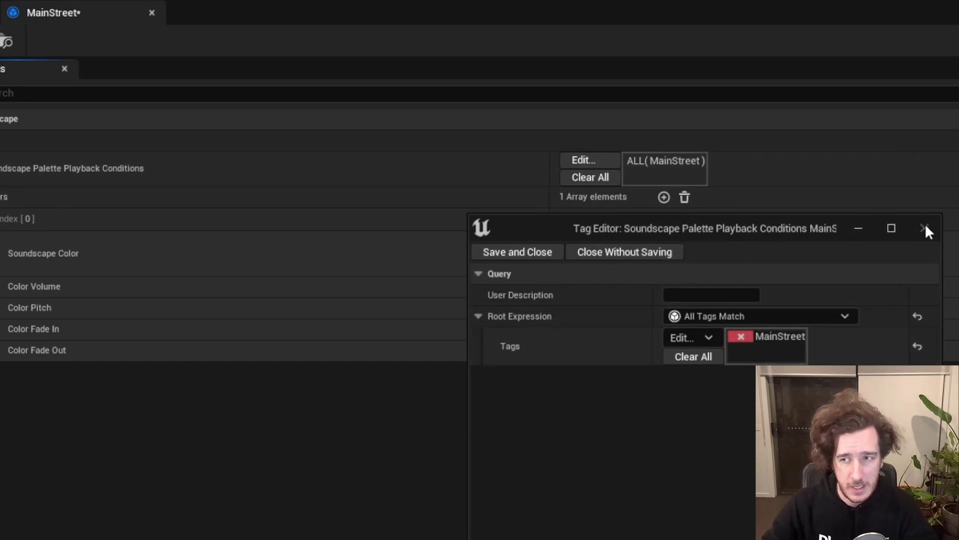
pyautogui.click(633, 254)
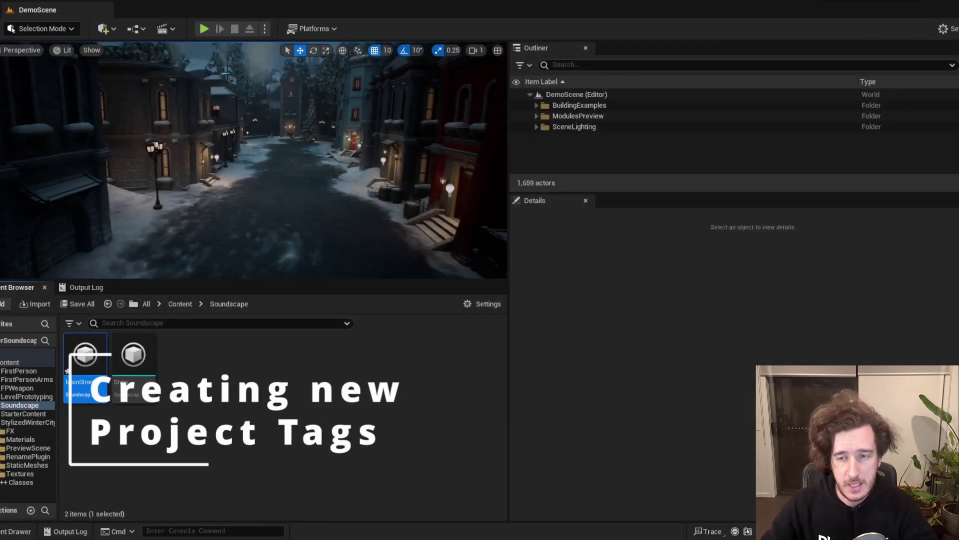
# Open the GameplayTags section of the project settings for the gameplay tag list.
pyautogui.click(38, 2)
pyautogui.click(71, 148)
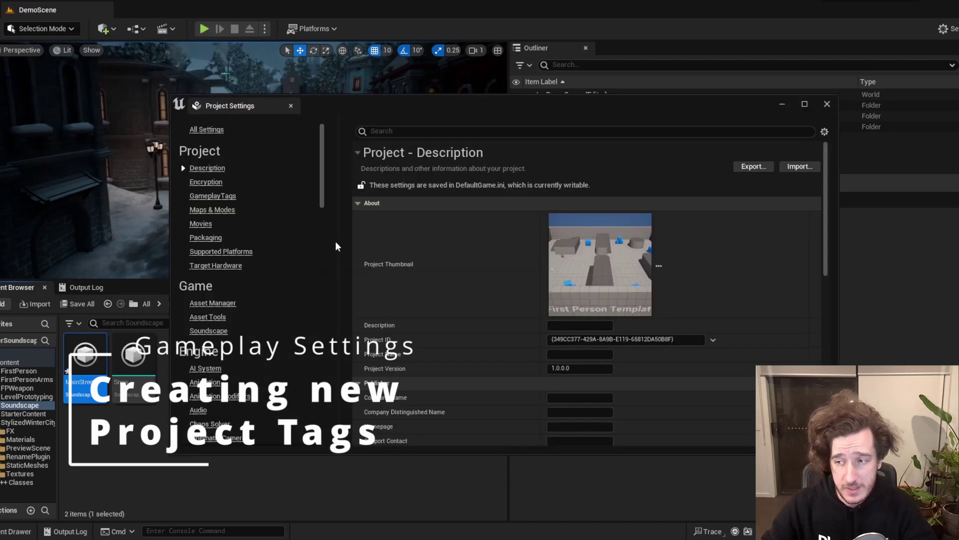
pyautogui.click(212, 196)
pyautogui.scroll(-1, 557, 338)
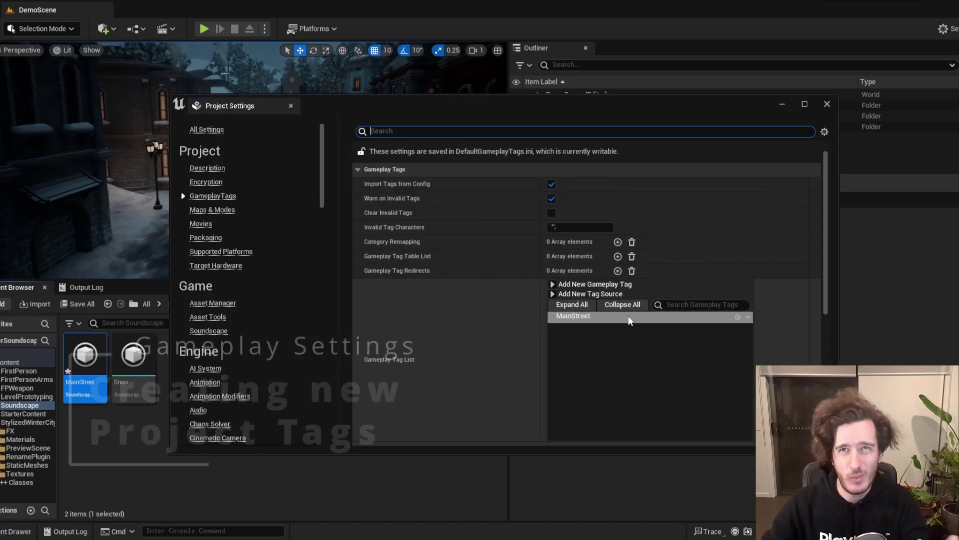
# Add a gameplay tag named BackStreet with the comment "The snowy rear of the buildings in the small town", and close the project settings.
pyautogui.click(553, 284)
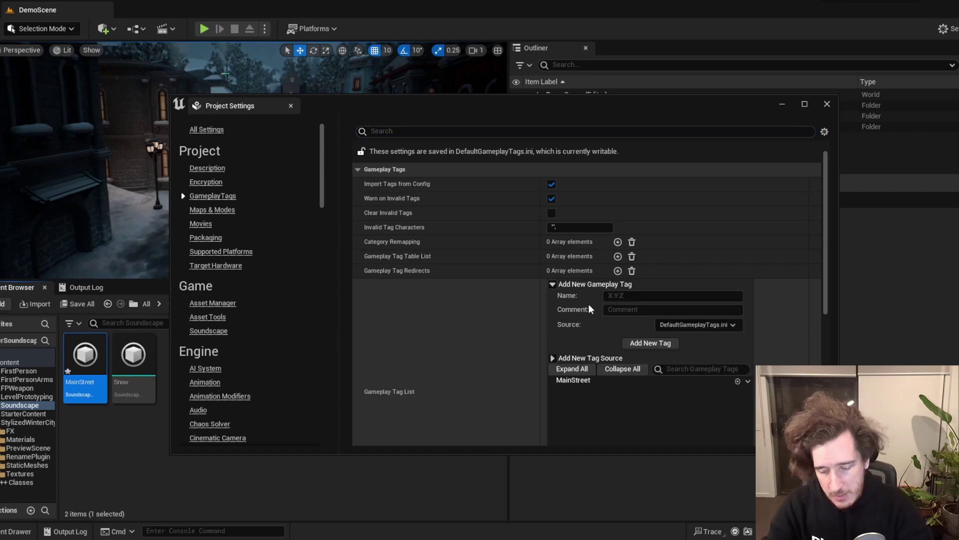
pyautogui.click(619, 298)
pyautogui.write('Back')
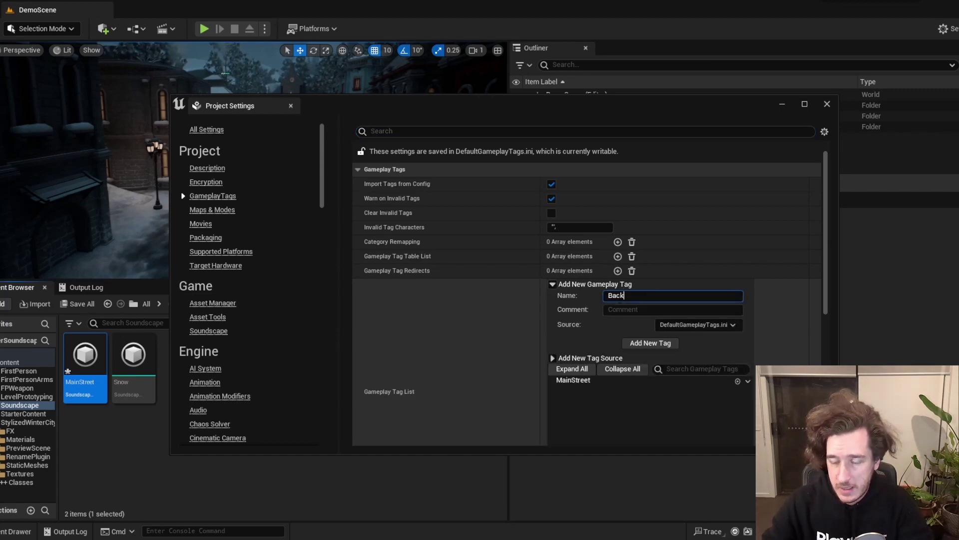
pyautogui.write('Street')
pyautogui.press('Tab')
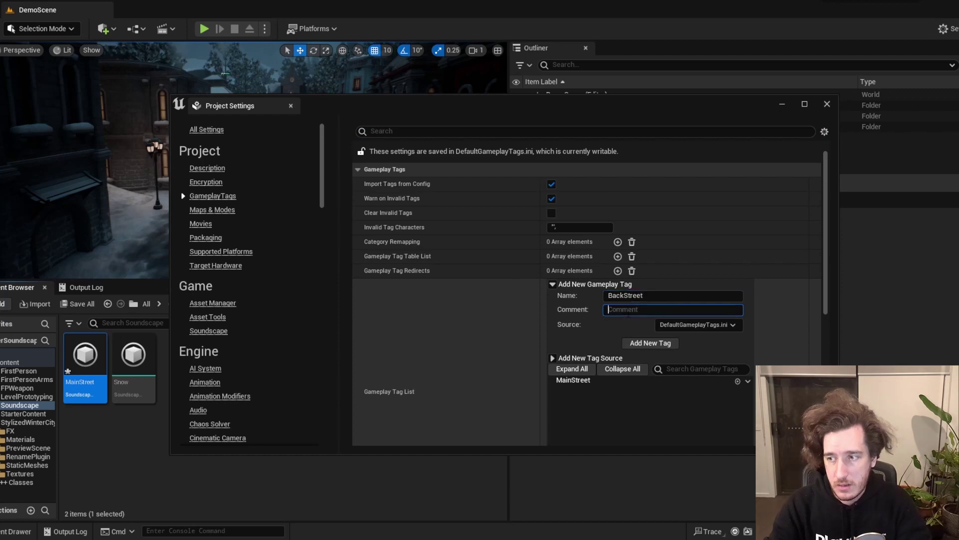
pyautogui.write('The snowy rear of the bu')
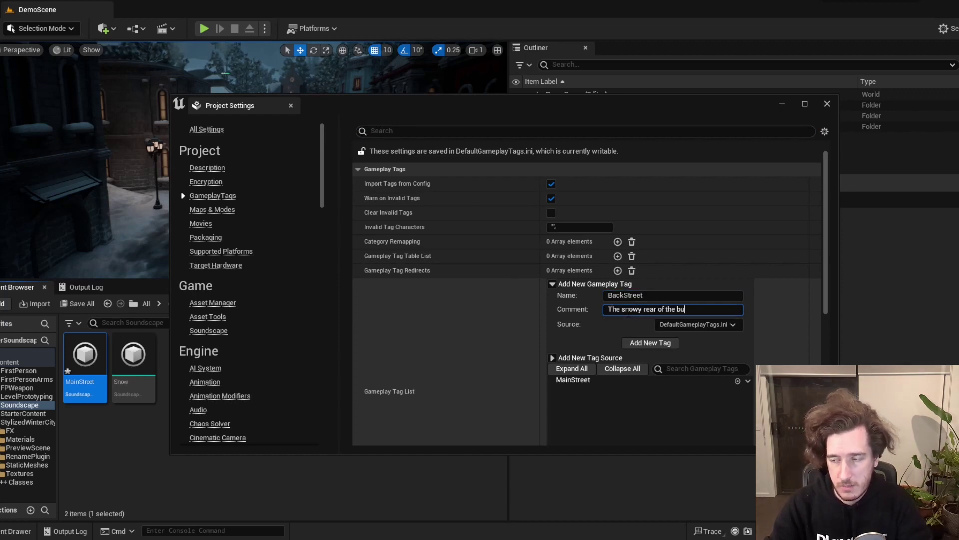
pyautogui.write('ildings in the ')
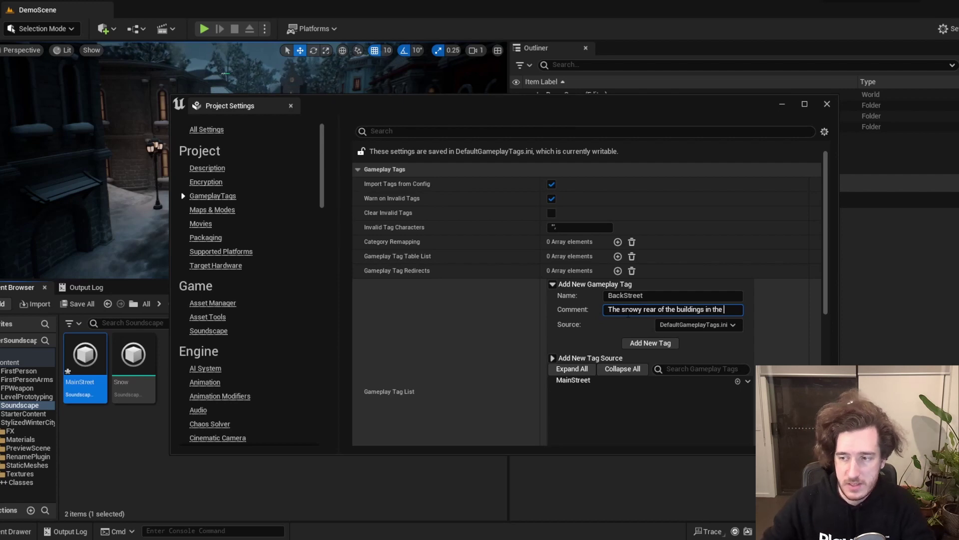
pyautogui.write('small town')
pyautogui.press('Return')
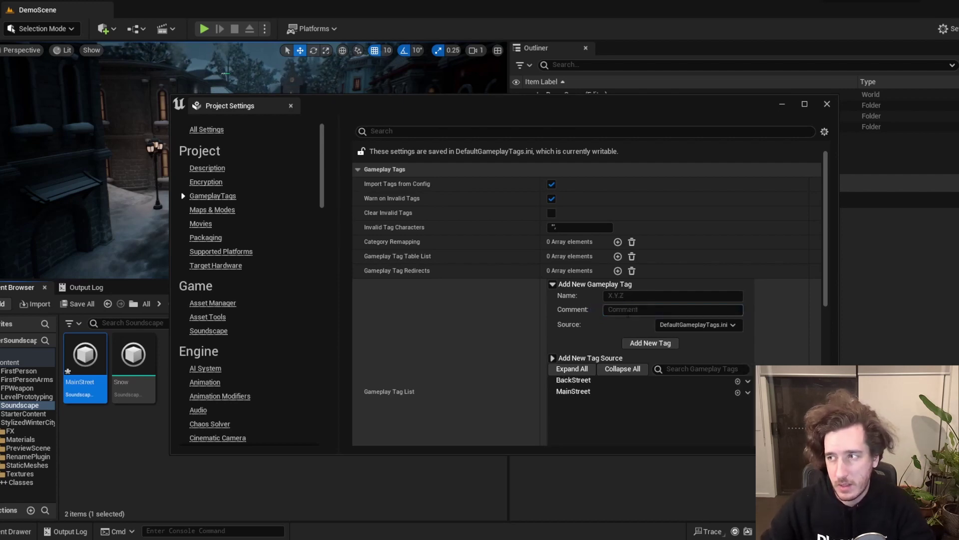
pyautogui.click(827, 104)
# Reopen the MainStreet palette and review its playback conditions and Snow color entry.
pyautogui.click(295, 399)
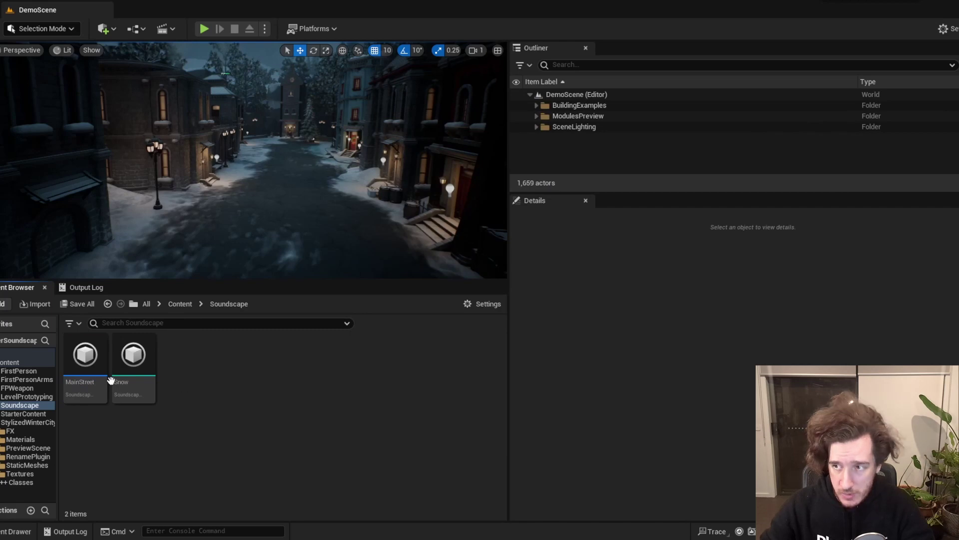
pyautogui.moveTo(131, 385)
pyautogui.doubleClick(80, 382)
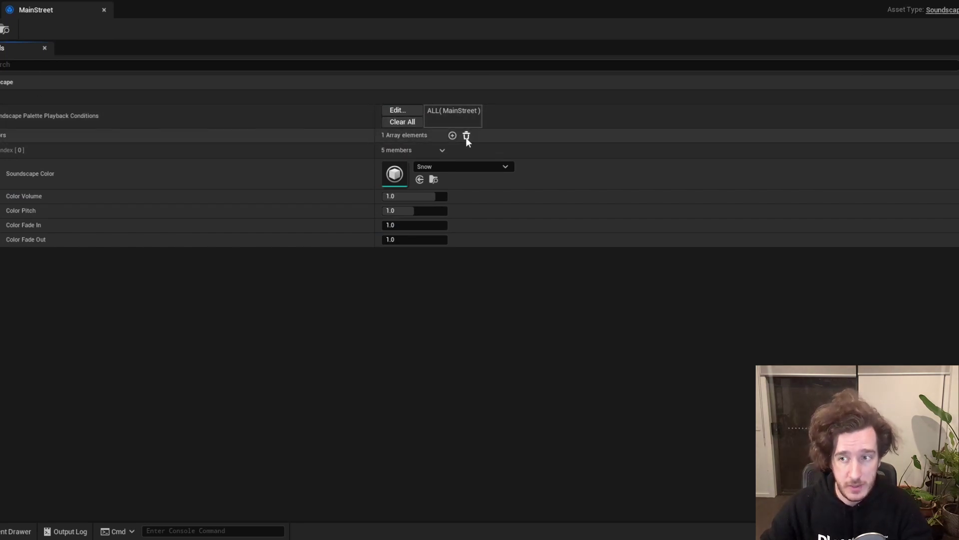
pyautogui.doubleClick(397, 172)
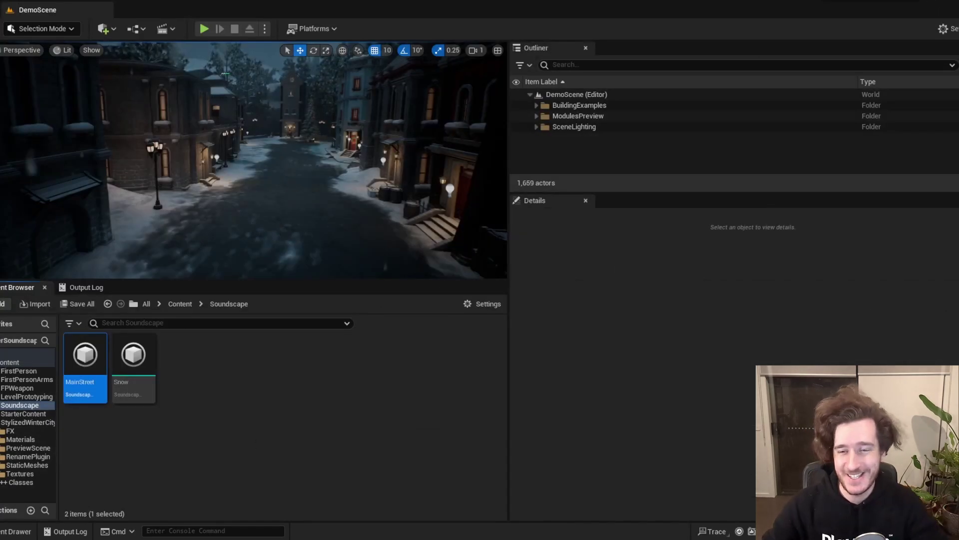
# Create a new folder named BP inside the Soundscape folder.
pyautogui.click(223, 420)
pyautogui.rightClick(199, 350)
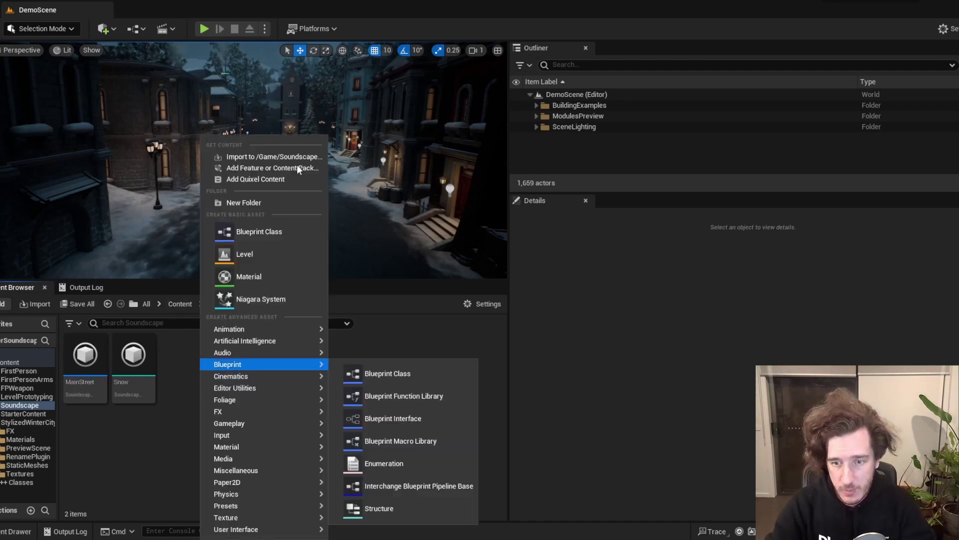
pyautogui.click(288, 203)
pyautogui.write('BP')
pyautogui.press('Return')
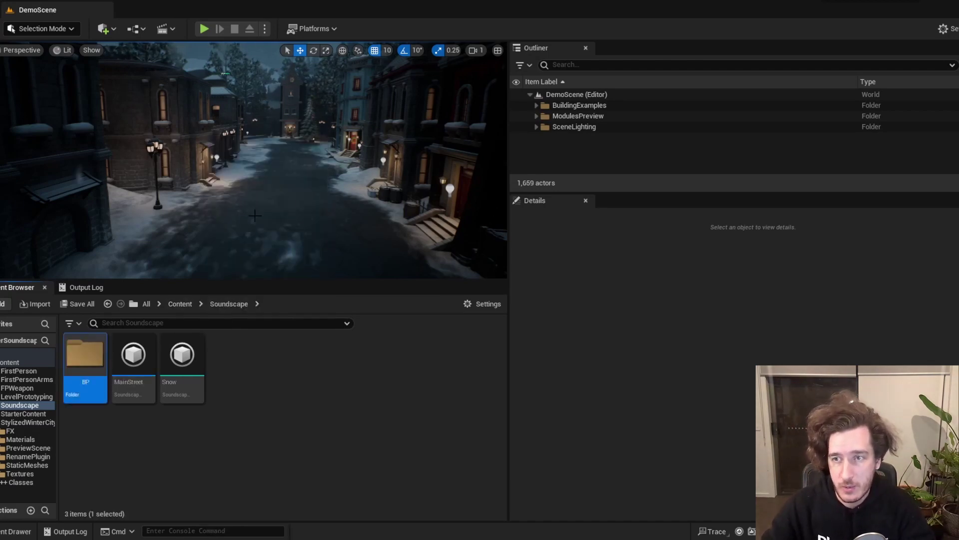
# Create an Actor Blueprint class named SoundScapeTriggerVolume inside the BP folder.
pyautogui.doubleClick(85, 357)
pyautogui.rightClick(253, 415)
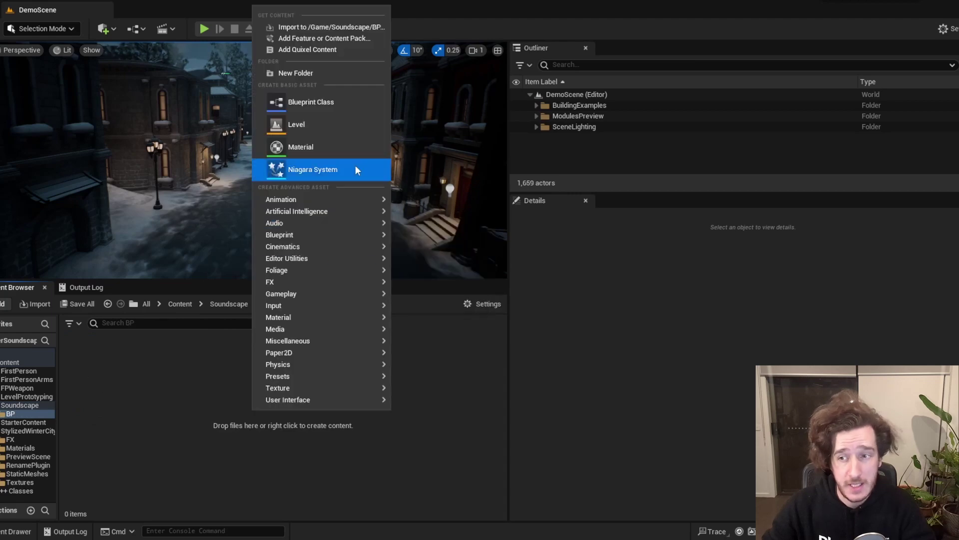
pyautogui.click(345, 101)
pyautogui.click(411, 179)
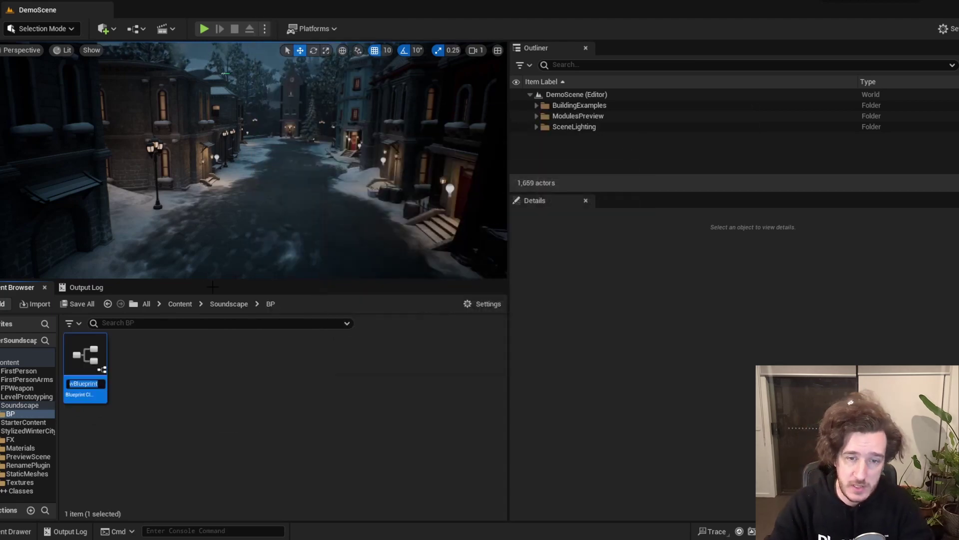
pyautogui.write('Sou')
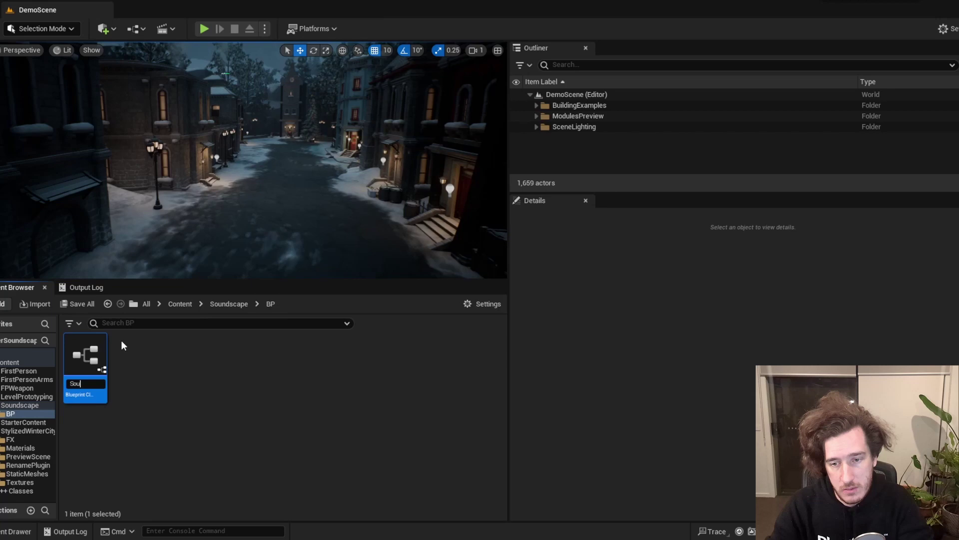
pyautogui.write('ndScapeTriggerVolu')
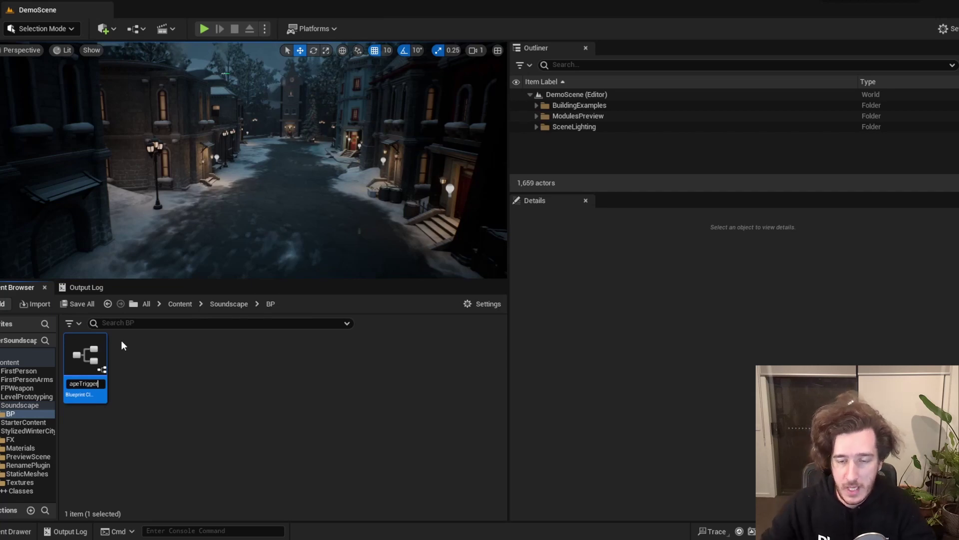
pyautogui.write('me')
pyautogui.press('Return')
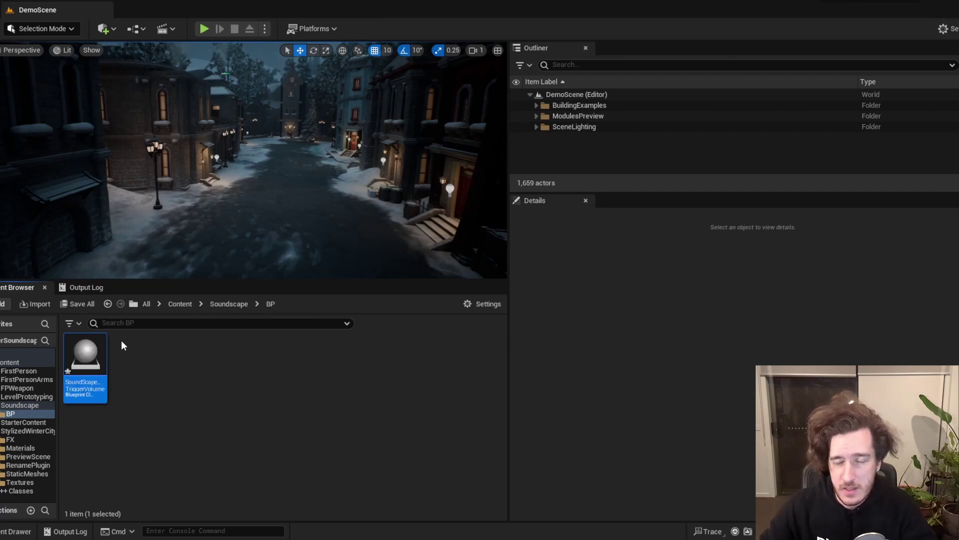
# Open the SoundScapeTriggerVolume Blueprint, add a Box Collision component with its default name, and review its collision settings.
pyautogui.doubleClick(99, 367)
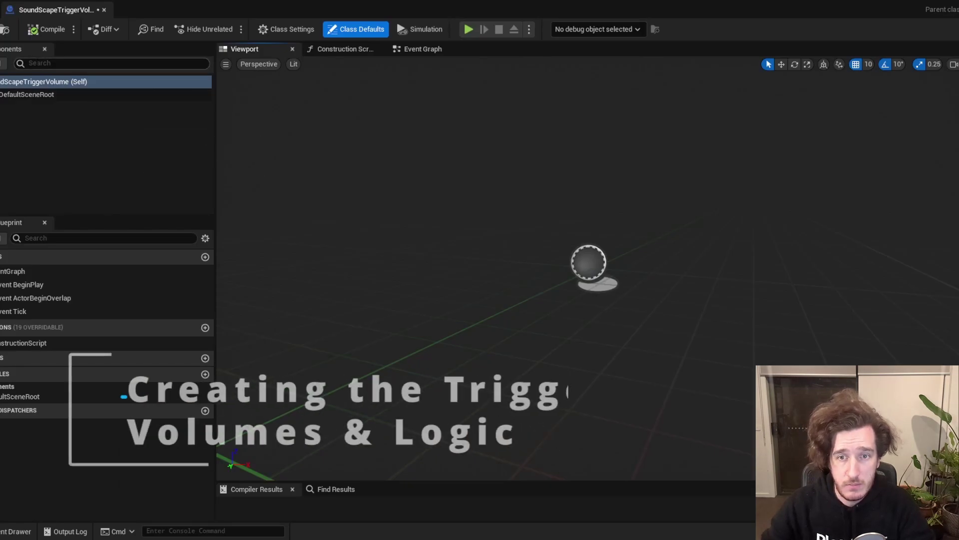
pyautogui.click(2, 66)
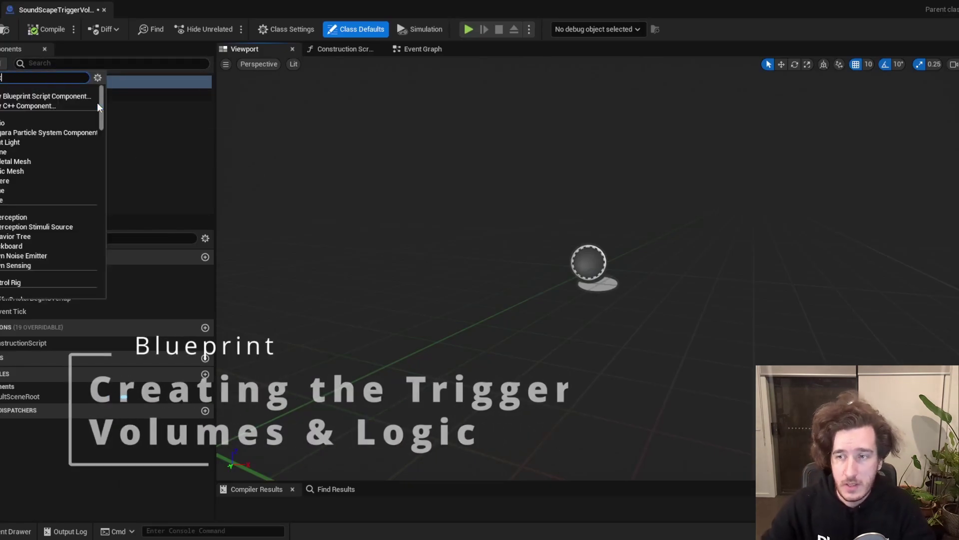
pyautogui.write('col')
pyautogui.press('Return')
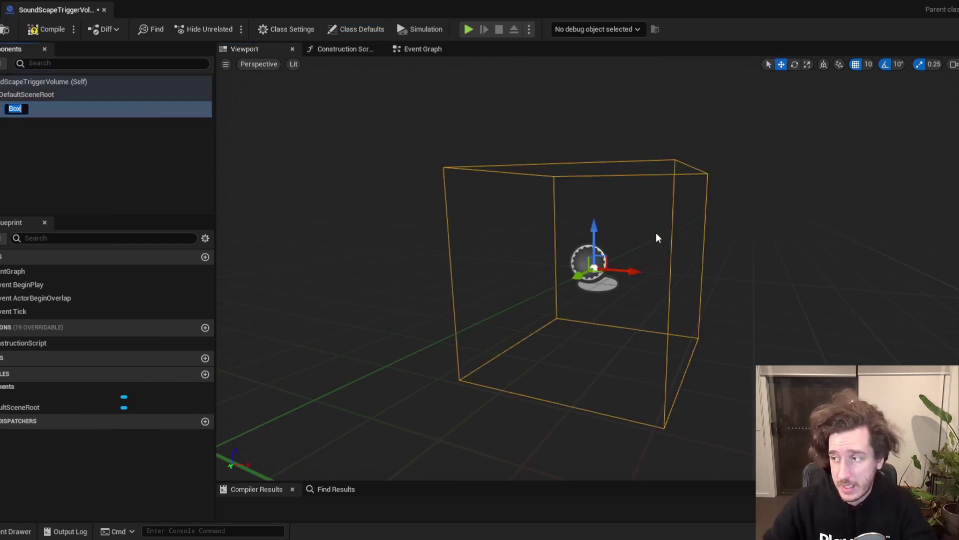
pyautogui.press('Return')
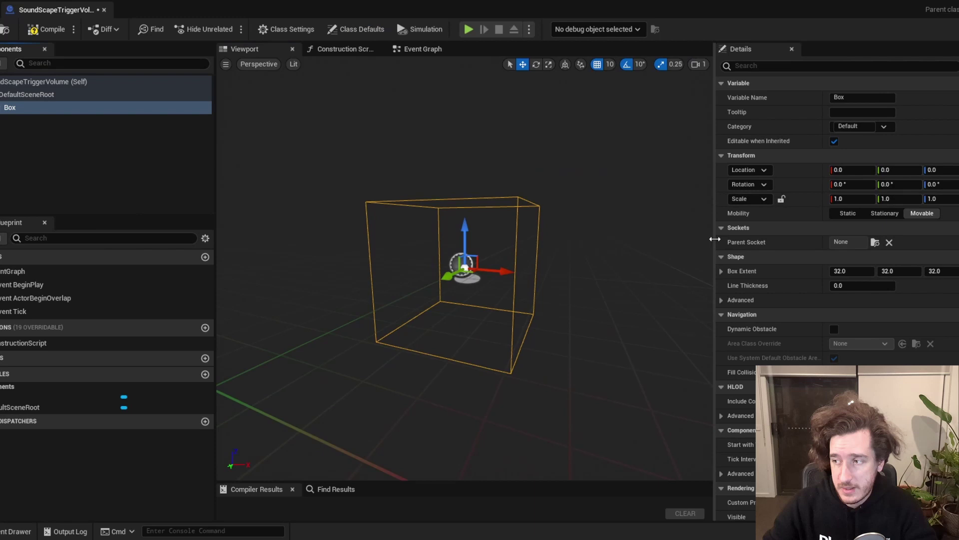
pyautogui.scroll(-10, 831, 278)
pyautogui.scroll(-8, 831, 279)
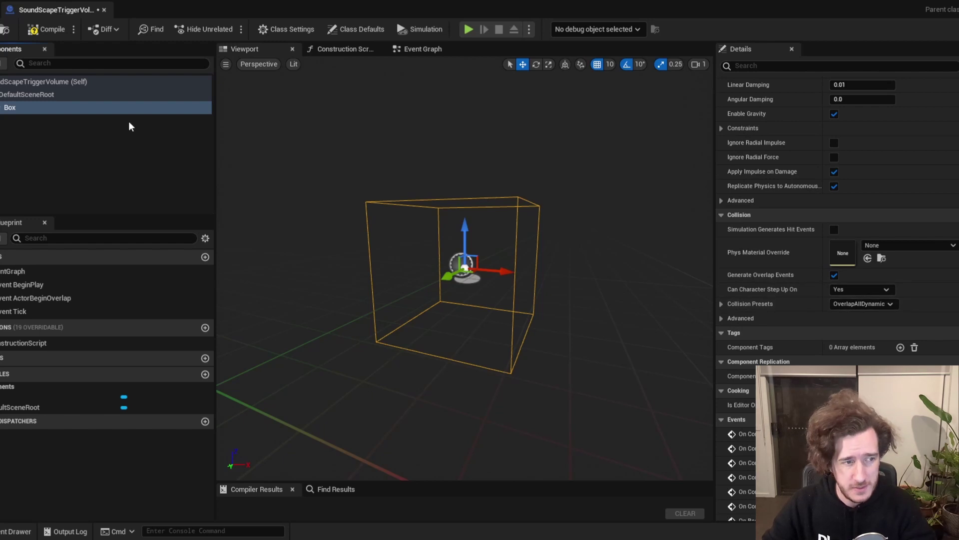
pyautogui.click(39, 142)
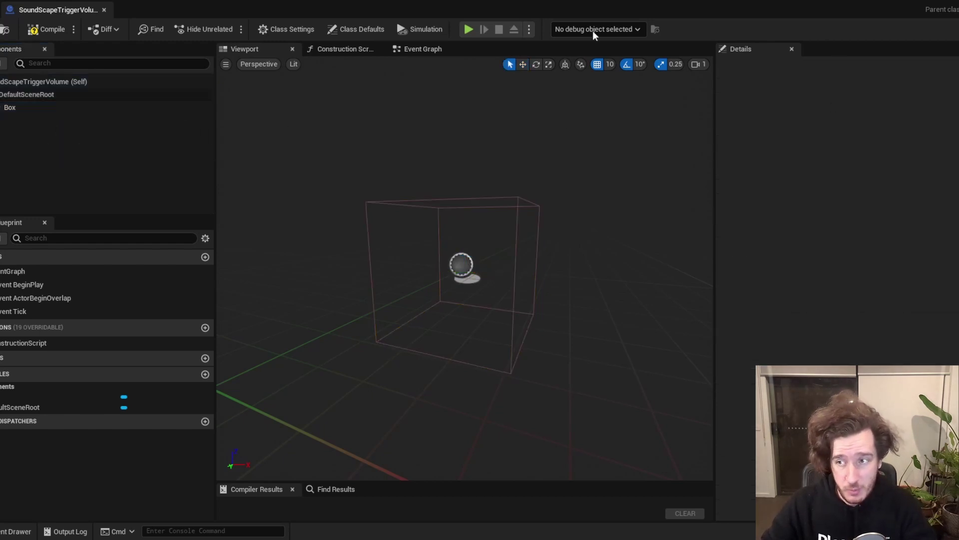
# In the Event Graph, connect a Print String node with the text Hello to Event ActorBeginOverlap and compile the Blueprint.
pyautogui.click(423, 49)
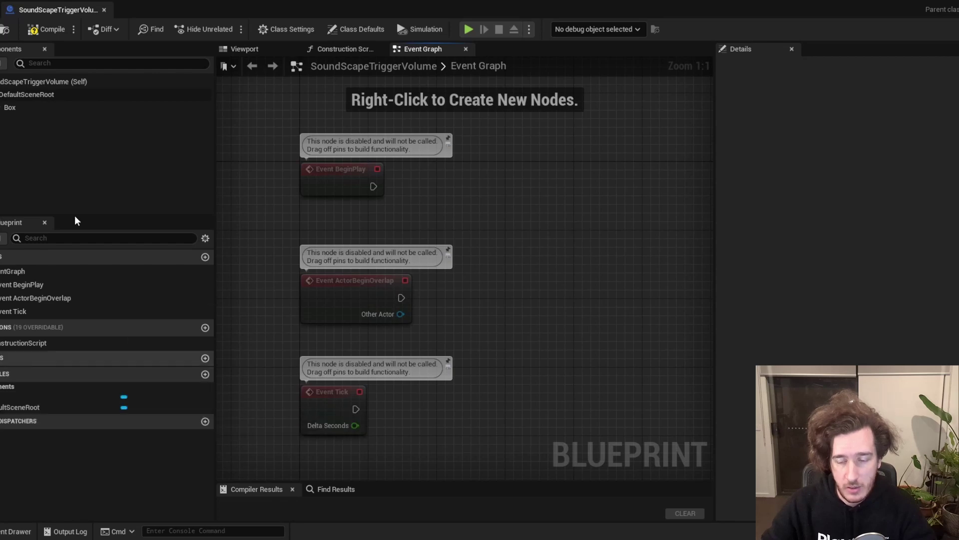
pyautogui.moveTo(402, 298); pyautogui.dragTo(478, 298)
pyautogui.write('print')
pyautogui.press('Return')
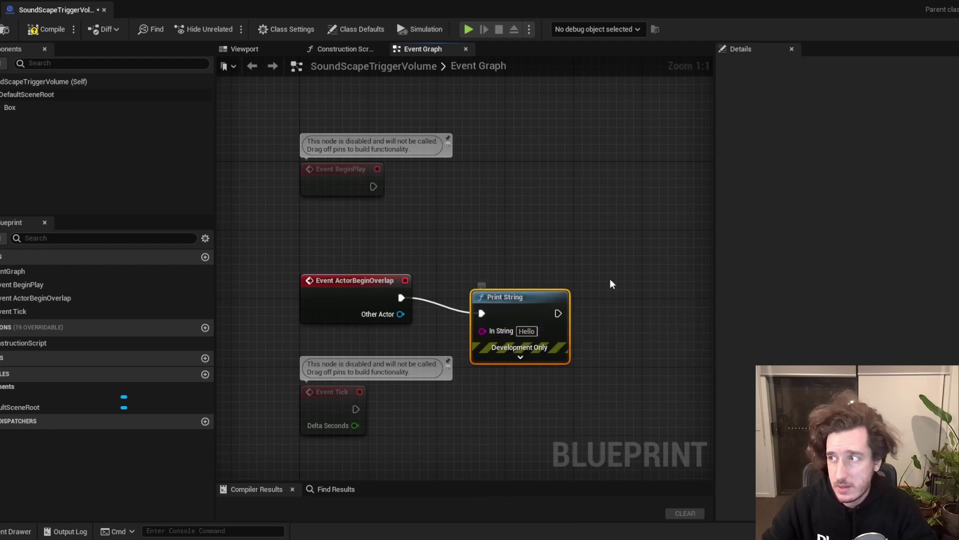
pyautogui.click(480, 129)
pyautogui.click(49, 30)
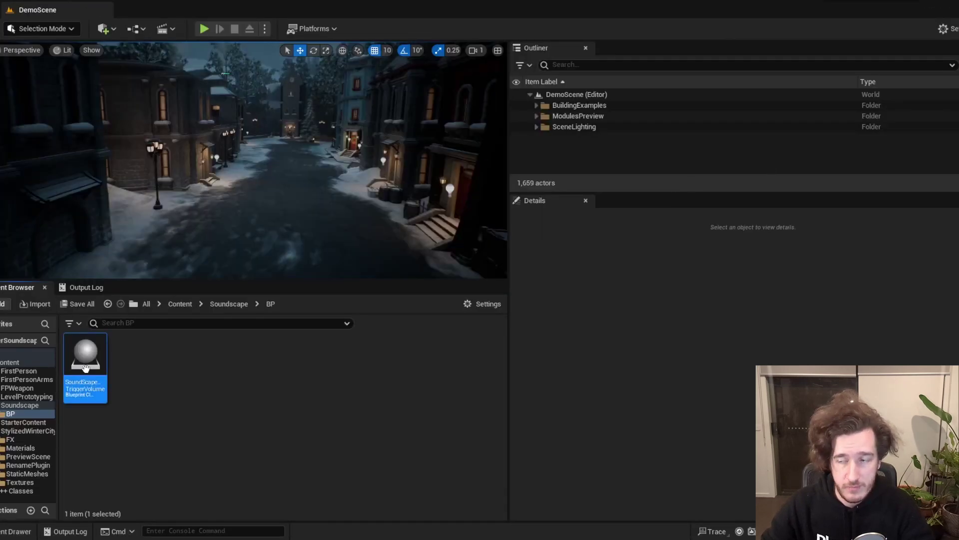
# Place the SoundScapeTriggerVolume on the main street and enlarge its Box extent to about 319 × 645 × 779.
pyautogui.moveTo(85, 367); pyautogui.dragTo(264, 212)
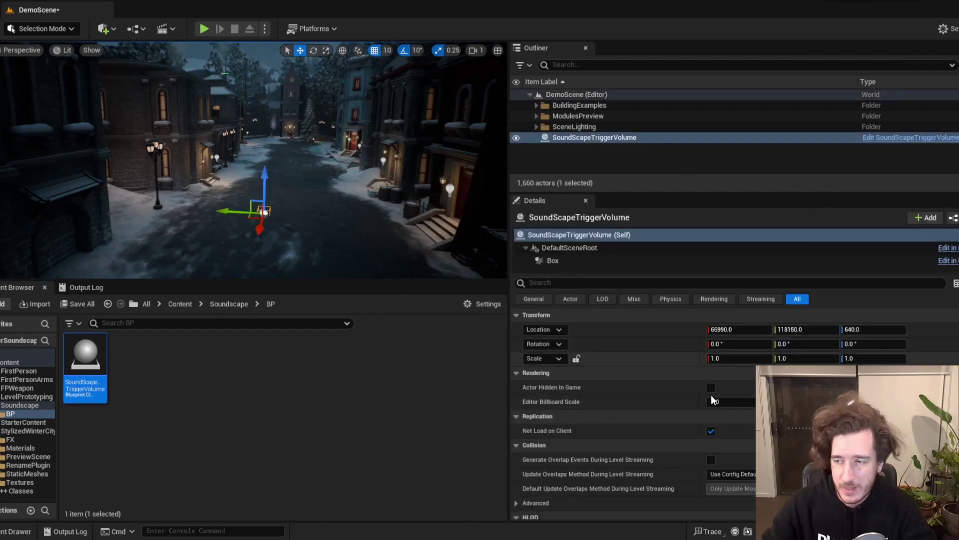
pyautogui.click(553, 261)
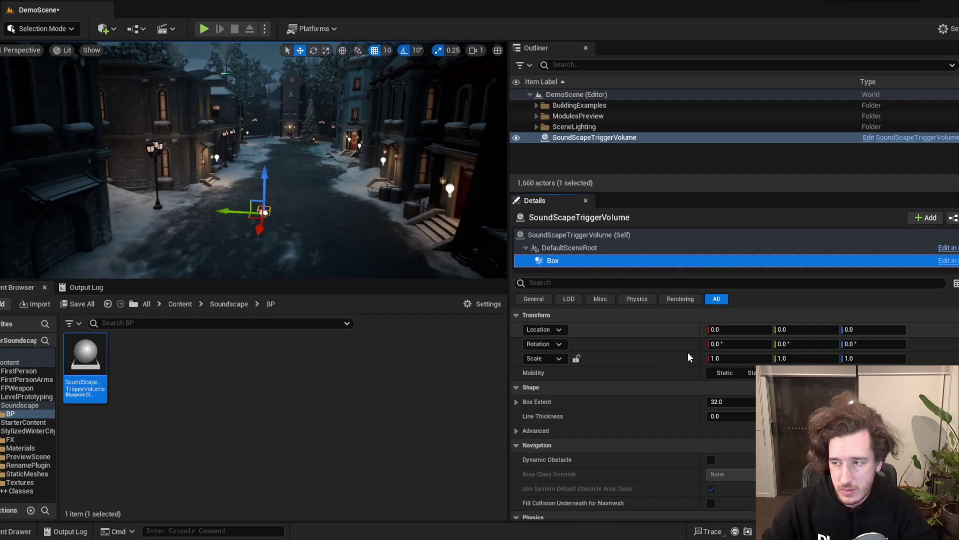
pyautogui.moveTo(722, 359); pyautogui.dragTo(770, 360)
pyautogui.hotkey('ctrl', 'z')
pyautogui.scroll(-3, 684, 331)
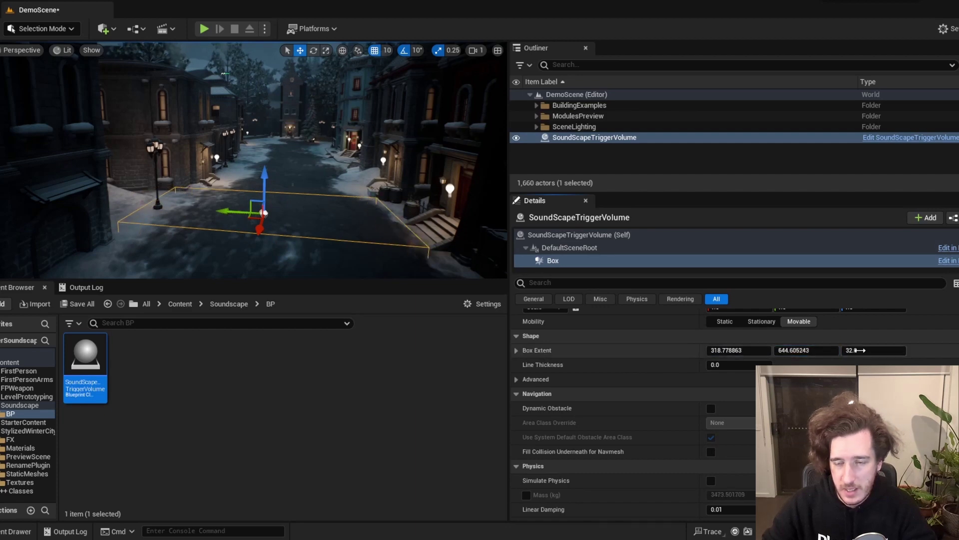
pyautogui.moveTo(855, 350); pyautogui.dragTo(897, 350)
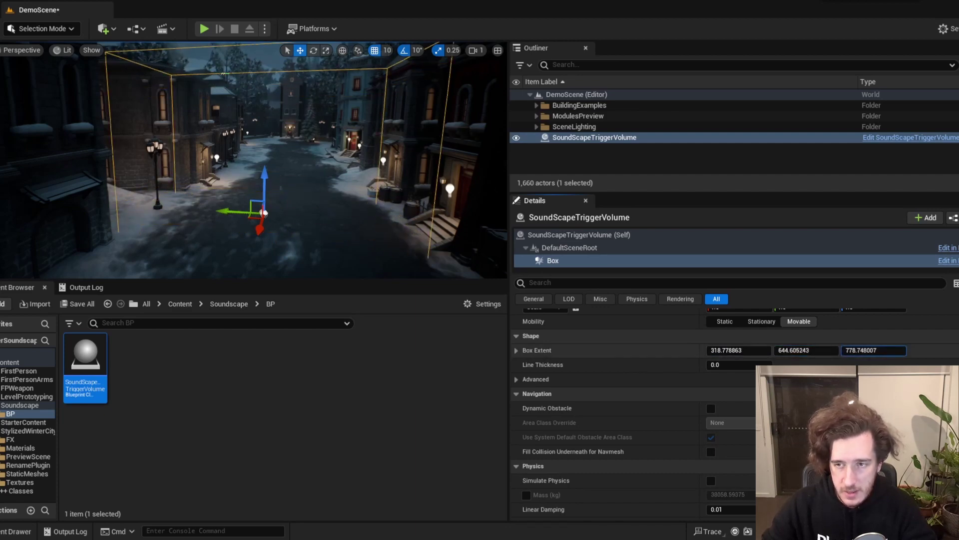
# Play-test the level by walking through the trigger volume, stop the session, and focus the view on the volume.
pyautogui.moveTo(254, 159); pyautogui.dragTo(184, 173, button='right')
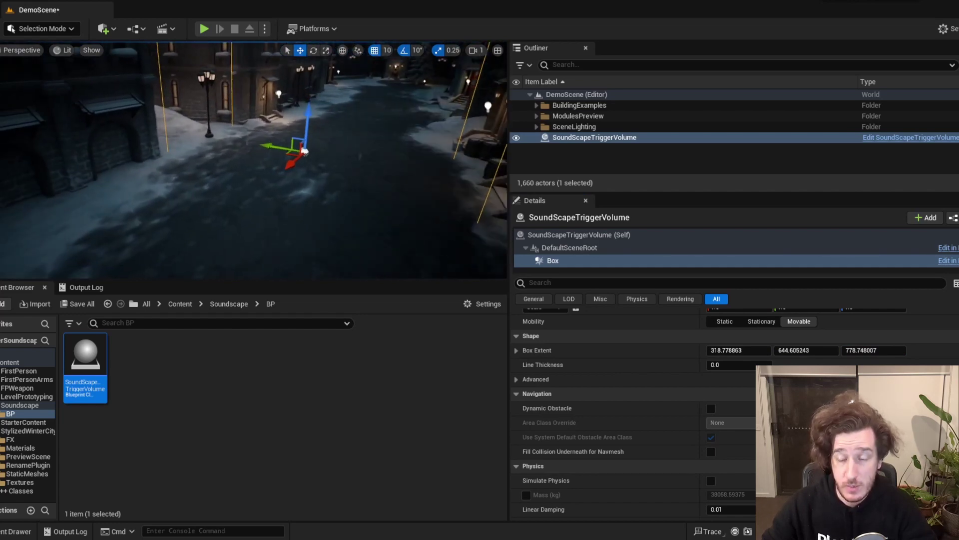
pyautogui.moveTo(212, 121); pyautogui.dragTo(209, 22, button='right')
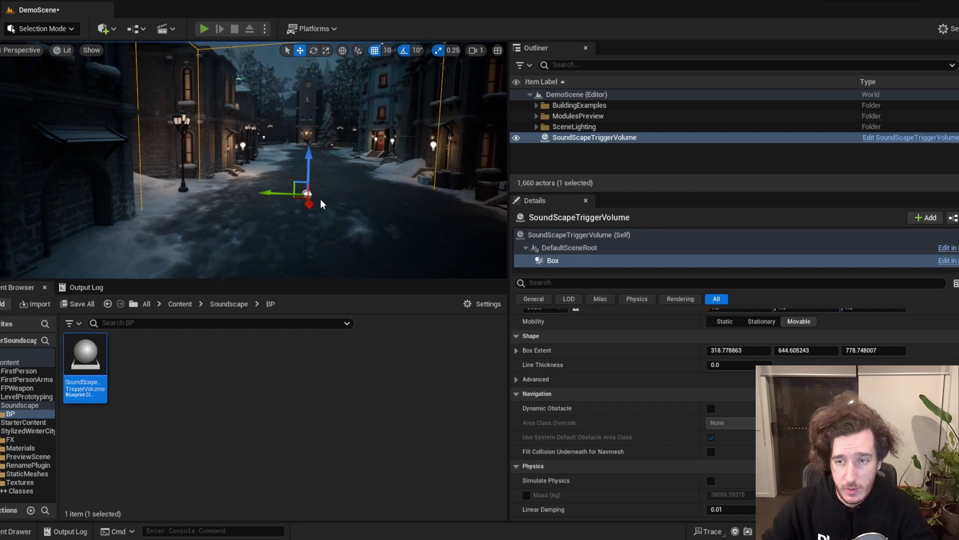
pyautogui.hotkey('alt', 'p')
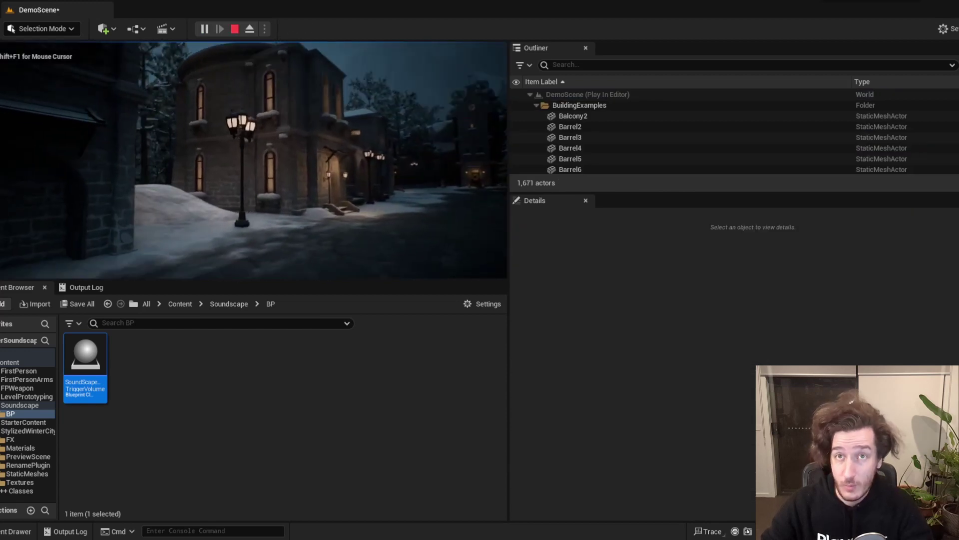
pyautogui.press('Escape')
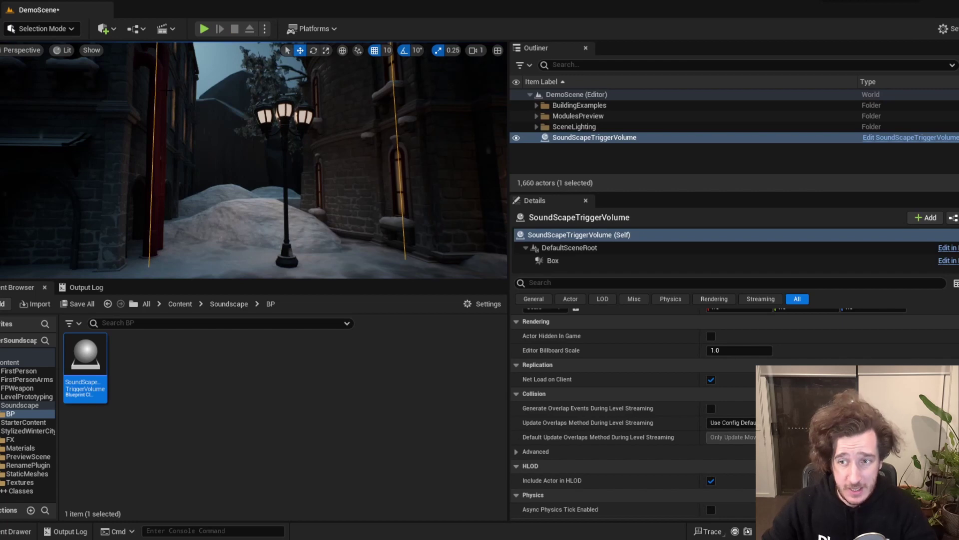
pyautogui.press('f')
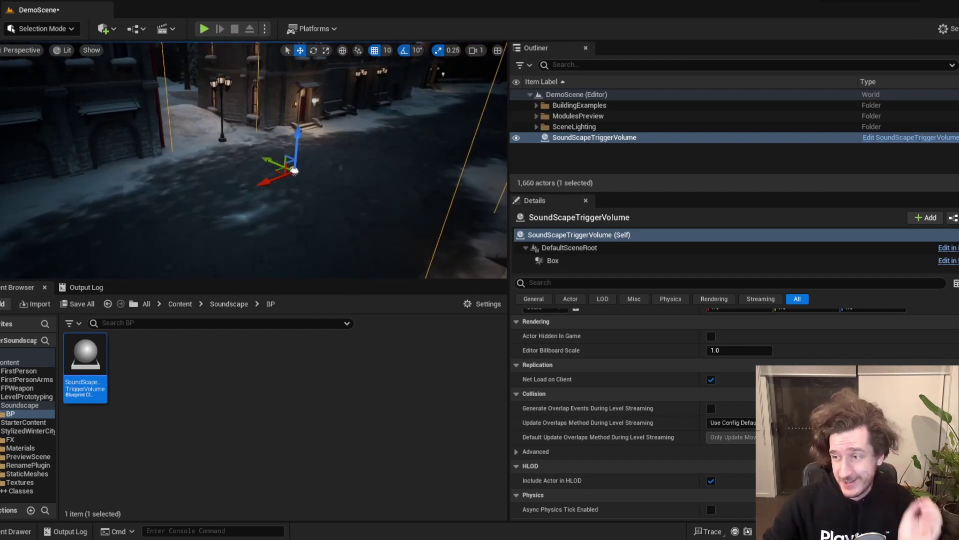
# Reopen the trigger volume Blueprint and delete the Print String node from its Event Graph.
pyautogui.click(947, 247)
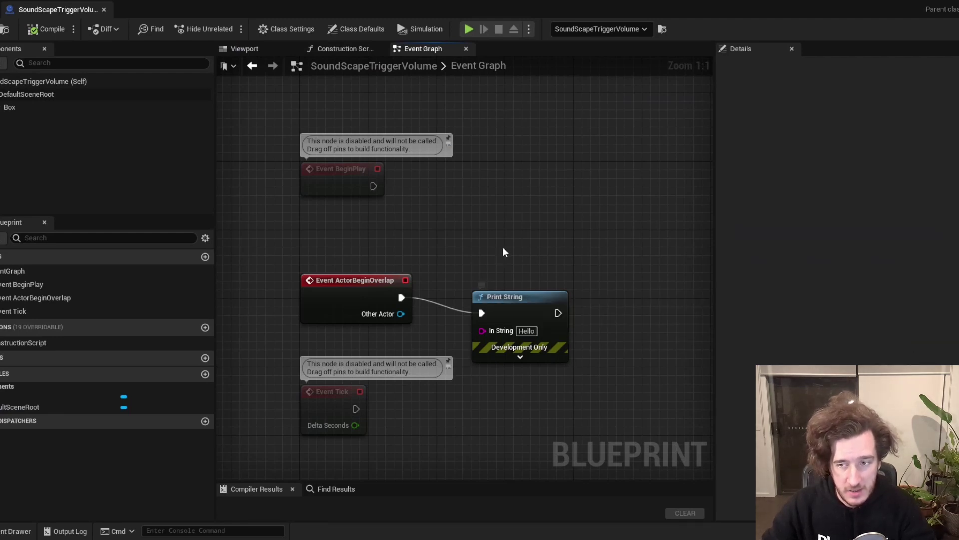
pyautogui.moveTo(527, 223); pyautogui.dragTo(438, 195, button='right')
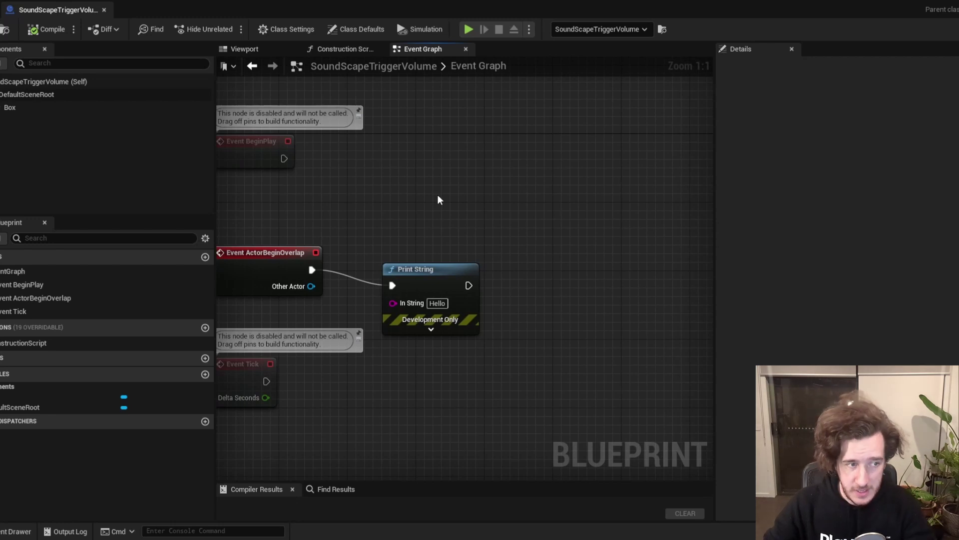
pyautogui.click(437, 272)
pyautogui.press('Delete')
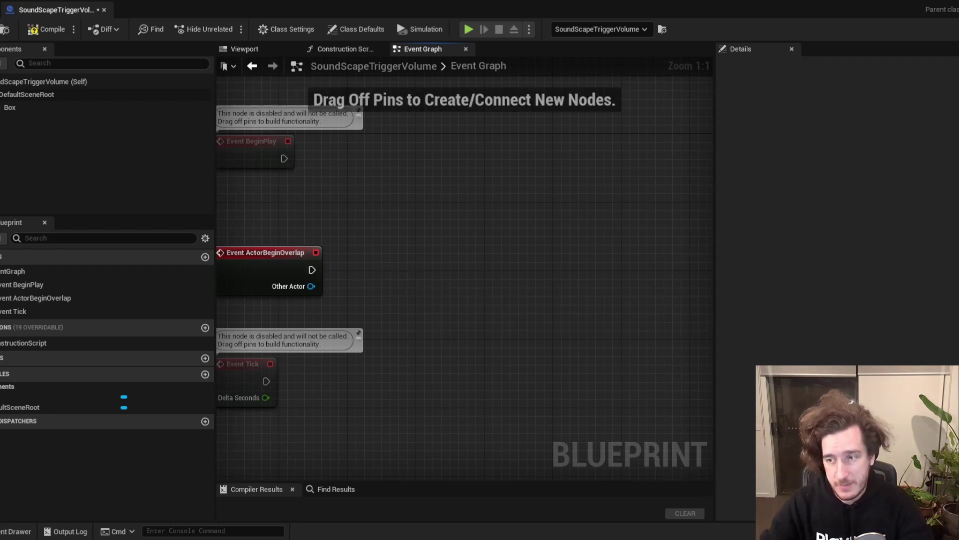
# Add a Get Soundscape Subsystem node and position it just below Event ActorBeginOverlap.
pyautogui.rightClick(421, 254)
pyautogui.write('soundscape')
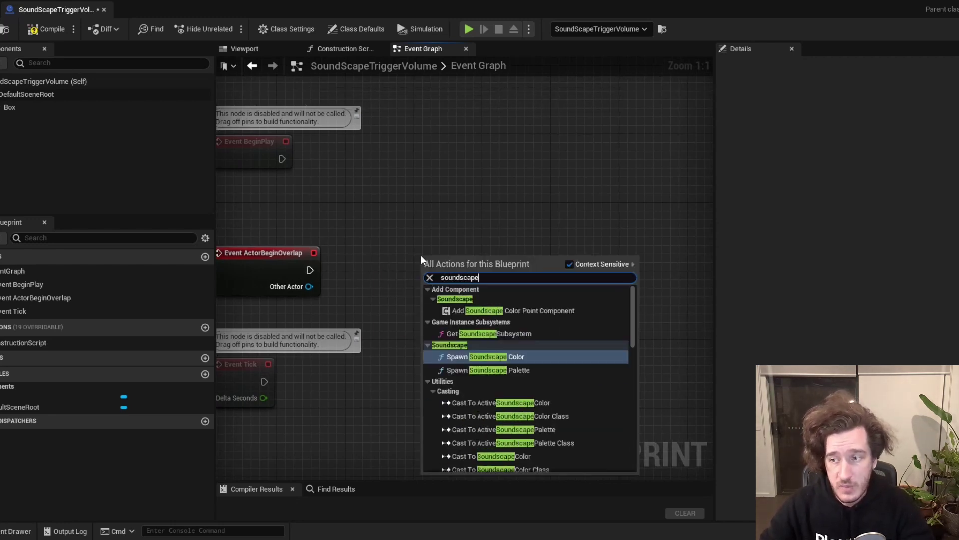
pyautogui.press('Up')
pyautogui.press('Up')
pyautogui.press('Return')
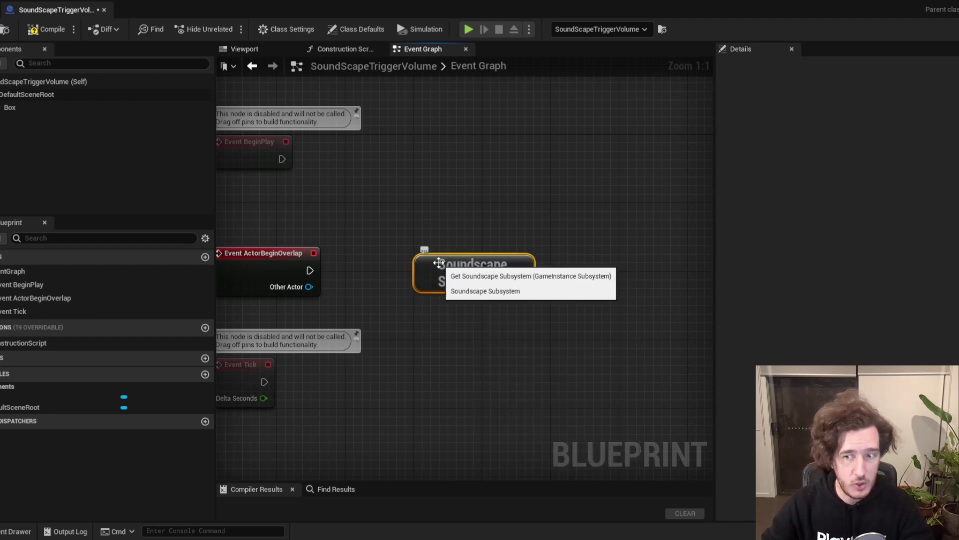
pyautogui.moveTo(423, 257); pyautogui.dragTo(349, 322)
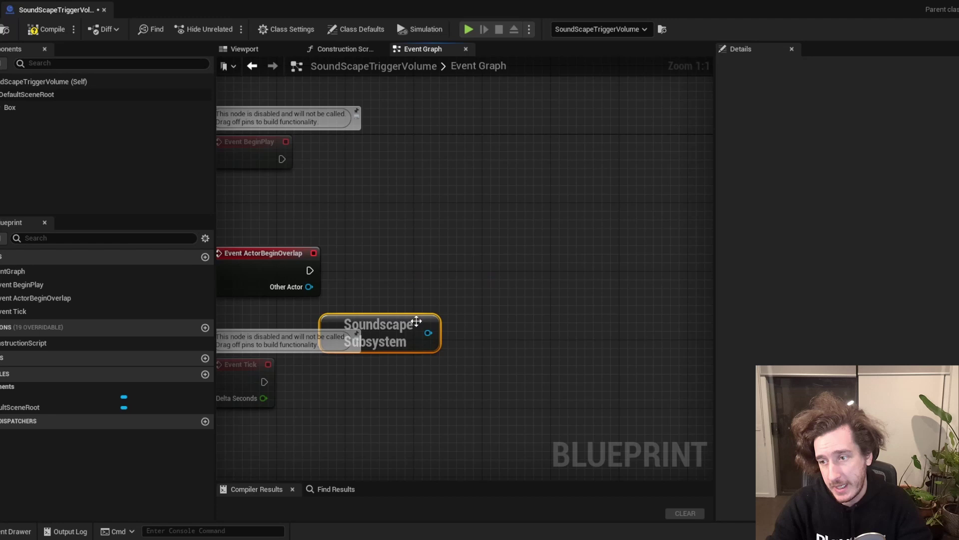
# Add an Add Palette Collection node targeting the Soundscape Subsystem and run it from Event ActorBeginOverlap.
pyautogui.moveTo(429, 333); pyautogui.dragTo(473, 272)
pyautogui.write('add pa')
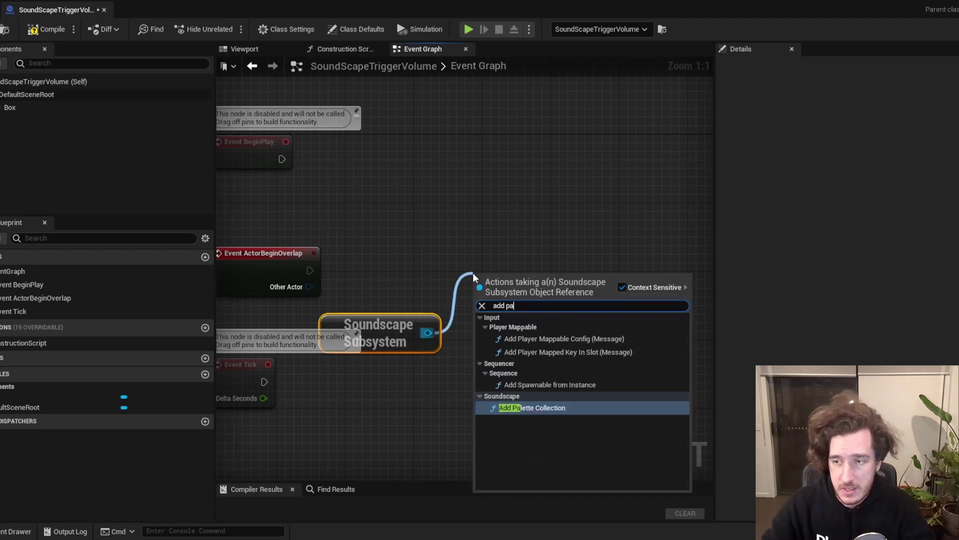
pyautogui.press('Return')
pyautogui.moveTo(516, 284); pyautogui.dragTo(506, 256)
pyautogui.moveTo(295, 246); pyautogui.dragTo(354, 234, button='right')
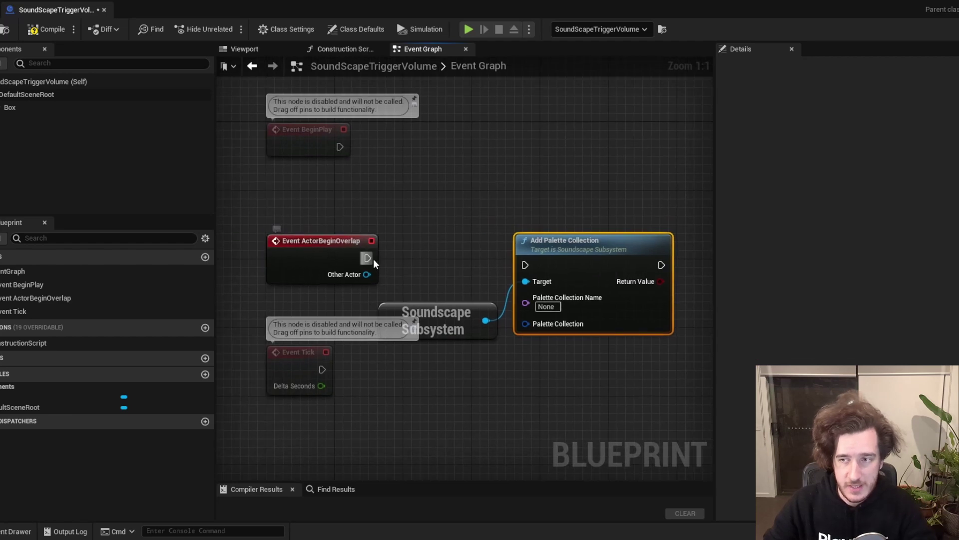
pyautogui.moveTo(368, 258); pyautogui.dragTo(525, 266)
# Delete the unused Event Tick node from the Event Graph.
pyautogui.click(300, 374)
pyautogui.press('Delete')
pyautogui.moveTo(359, 400); pyautogui.dragTo(339, 341, button='right')
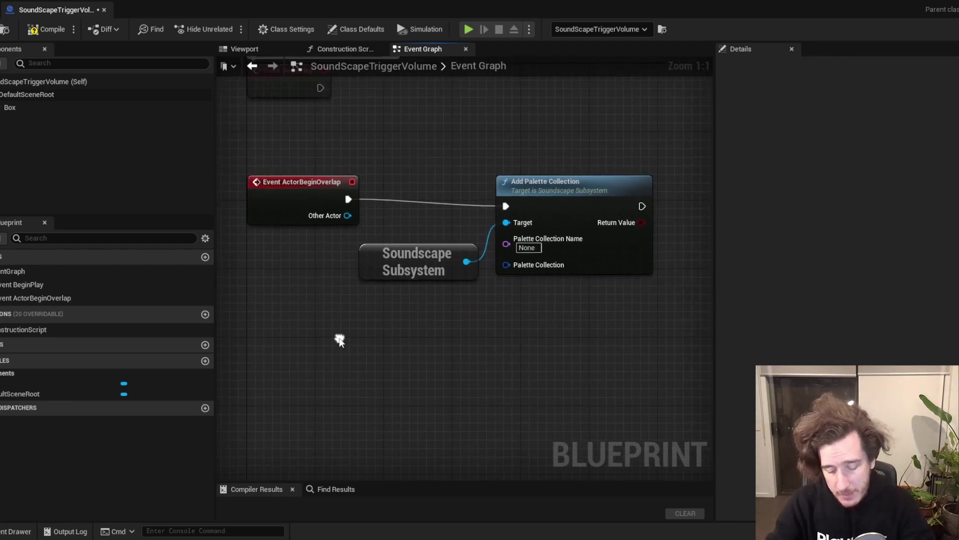
# Add an Event ActorEndOverlap node below the begin-overlap logic.
pyautogui.click(291, 206)
pyautogui.rightClick(260, 403)
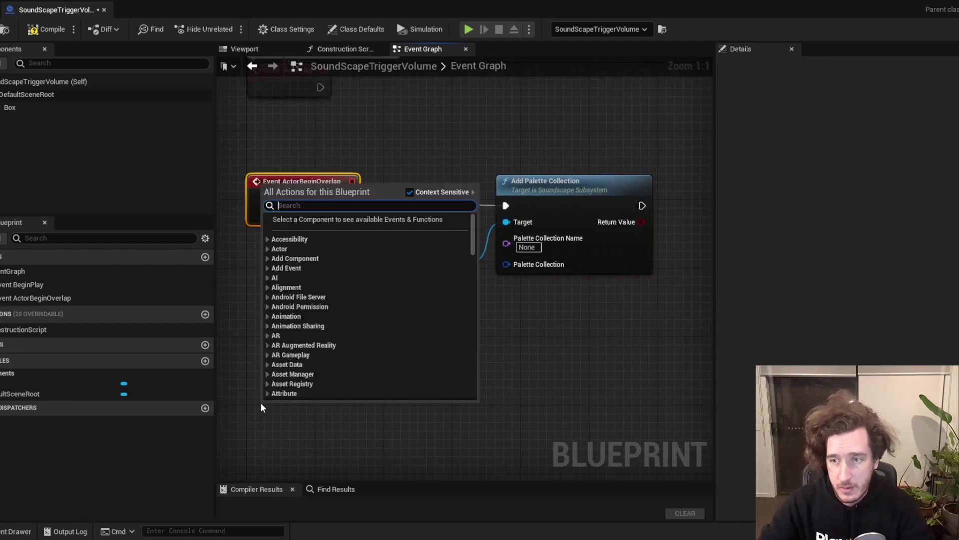
pyautogui.write('end over')
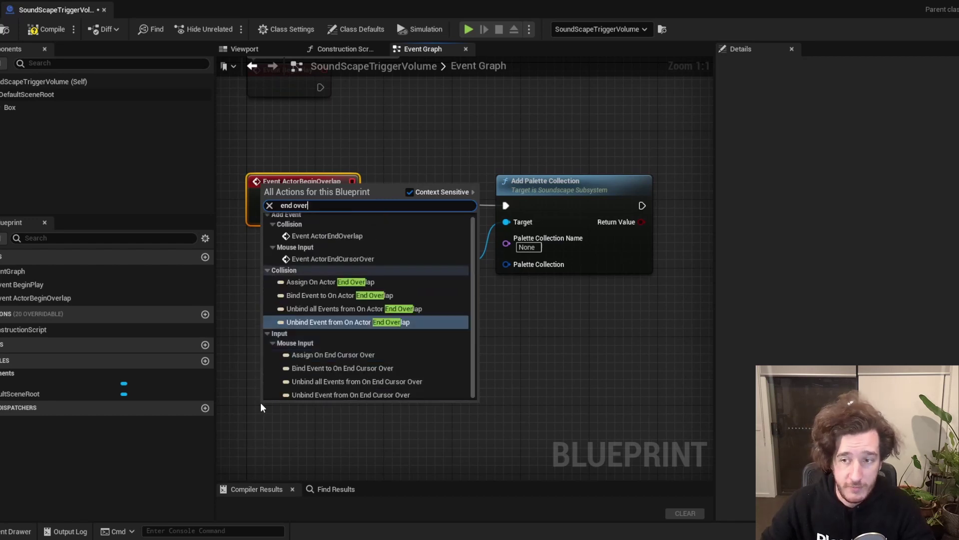
pyautogui.press('Up')
pyautogui.press('Up')
pyautogui.press('Up')
pyautogui.press('Up')
pyautogui.press('Up')
pyautogui.press('Return')
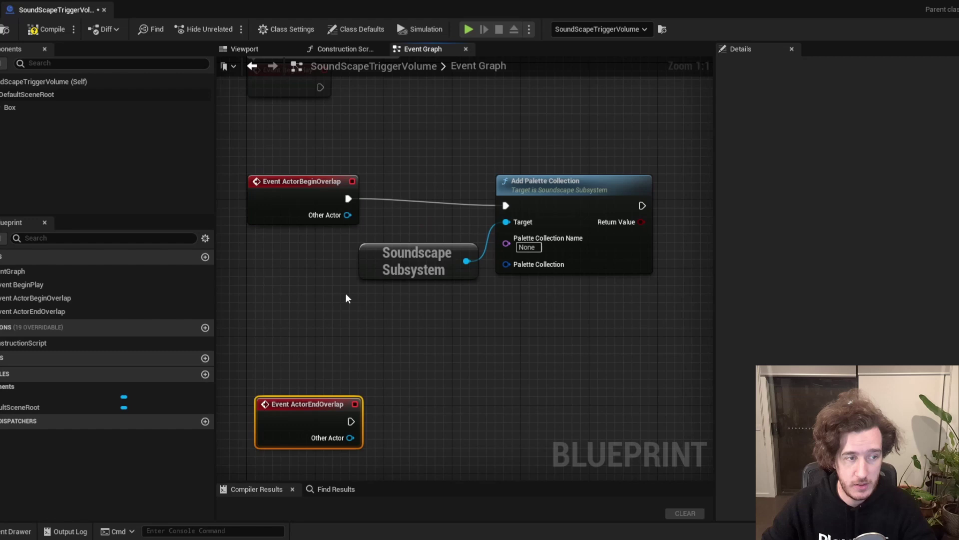
# Promote the Palette Collection input of the Add Palette Collection node to a variable and make that variable instance editable.
pyautogui.click(476, 358)
pyautogui.moveTo(507, 369); pyautogui.dragTo(405, 346, button='right')
pyautogui.moveTo(586, 254); pyautogui.dragTo(578, 280, button='right')
pyautogui.moveTo(423, 269); pyautogui.dragTo(503, 277, button='right')
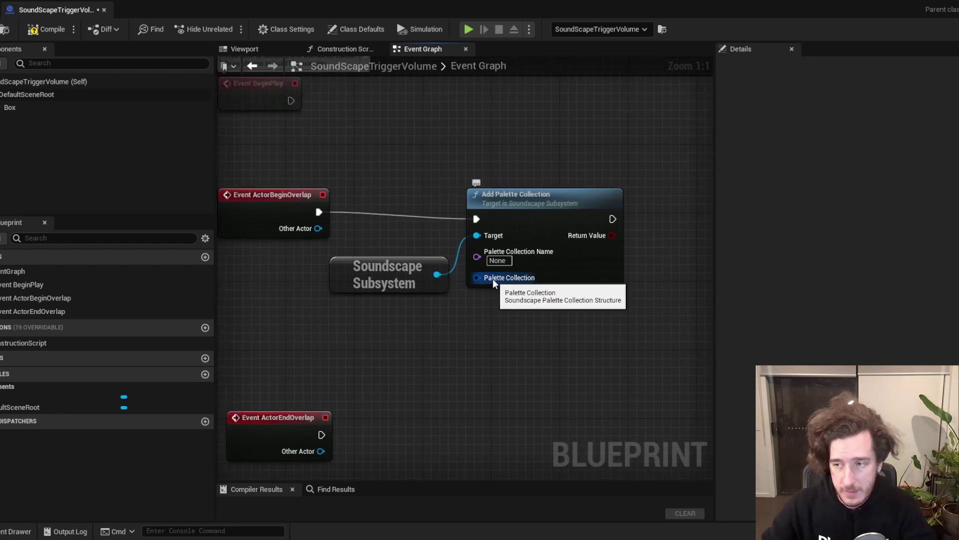
pyautogui.moveTo(493, 277); pyautogui.dragTo(385, 305)
pyautogui.click(520, 370)
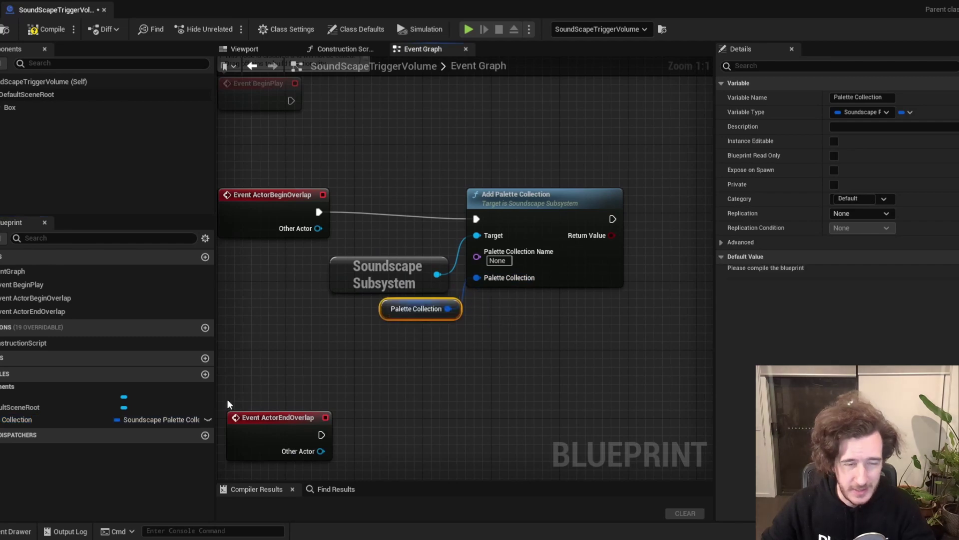
pyautogui.click(208, 421)
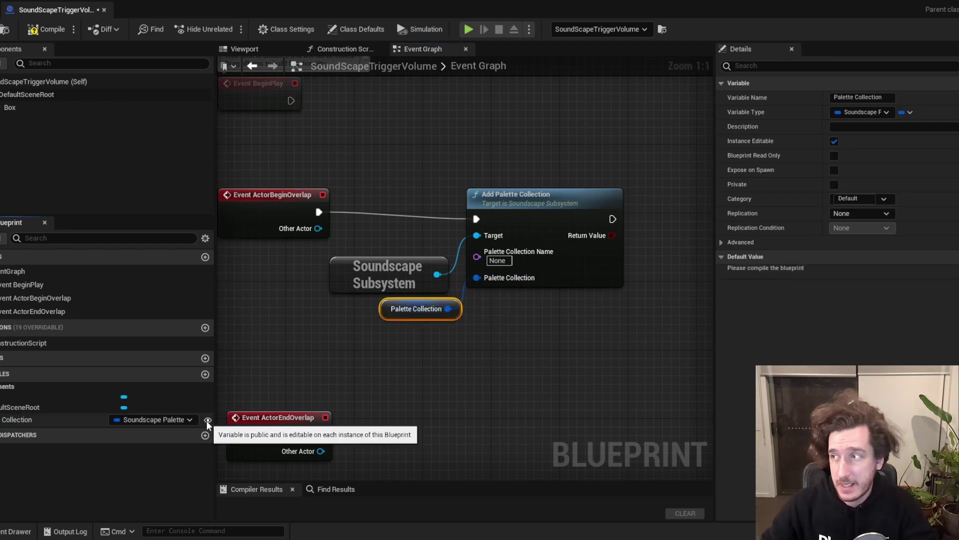
pyautogui.click(399, 397)
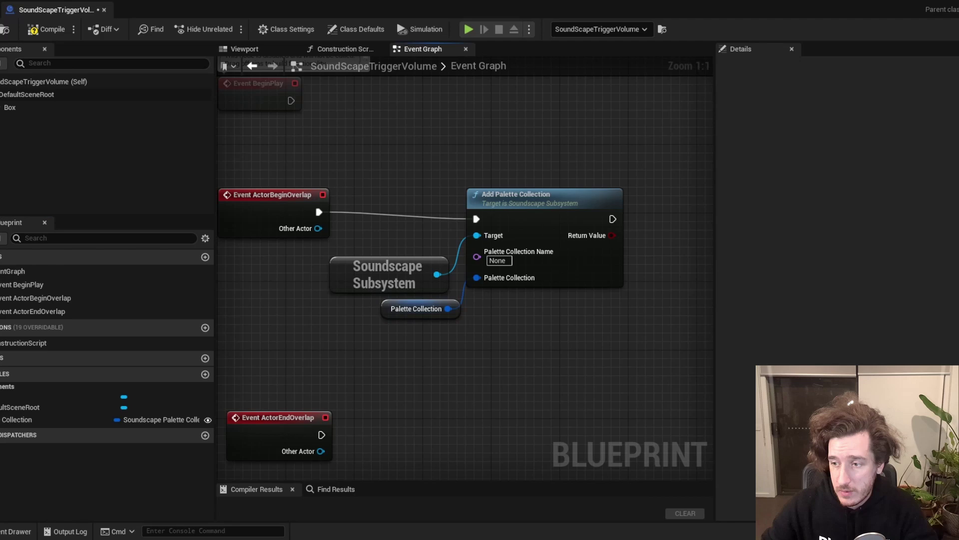
# Check the placed trigger volume's properties in the level for the Palette Collection variable, and compile the SoundScapeTriggerVolume Blueprint.
pyautogui.click(938, 1)
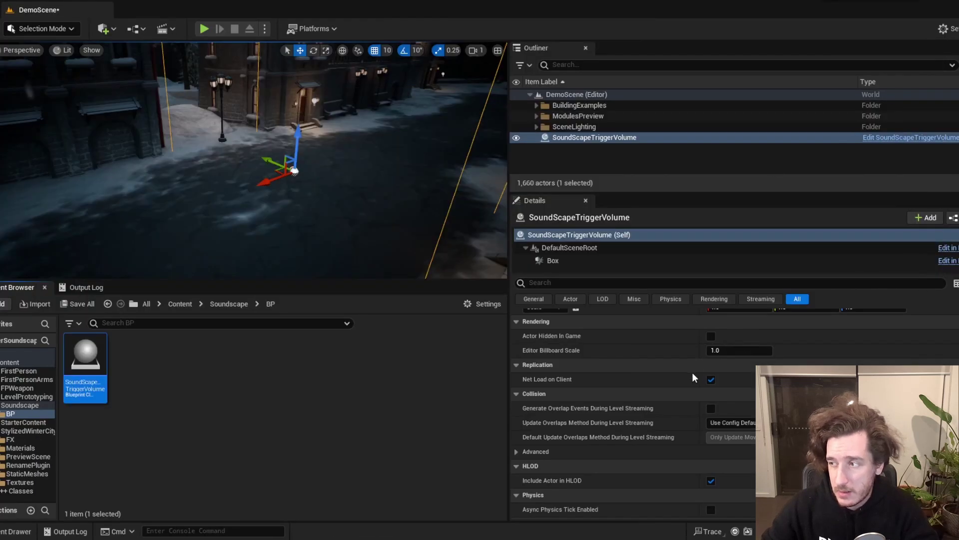
pyautogui.scroll(2, 691, 374)
pyautogui.scroll(-1, 691, 374)
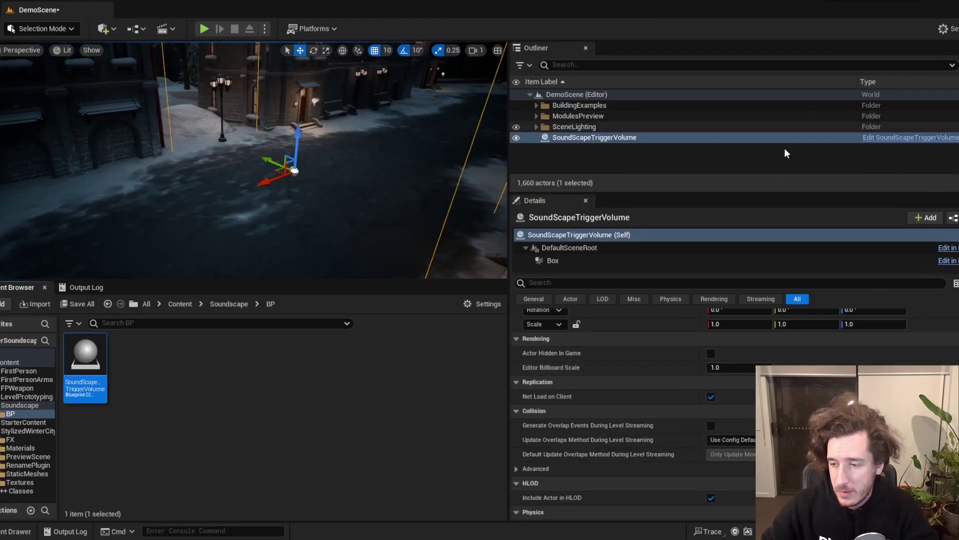
pyautogui.scroll(1, 677, 320)
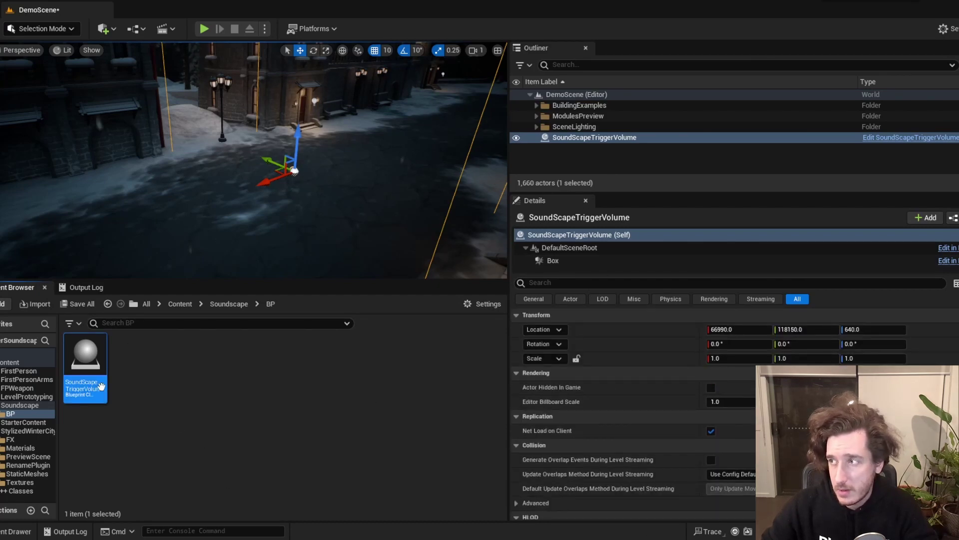
pyautogui.doubleClick(86, 356)
pyautogui.click(67, 32)
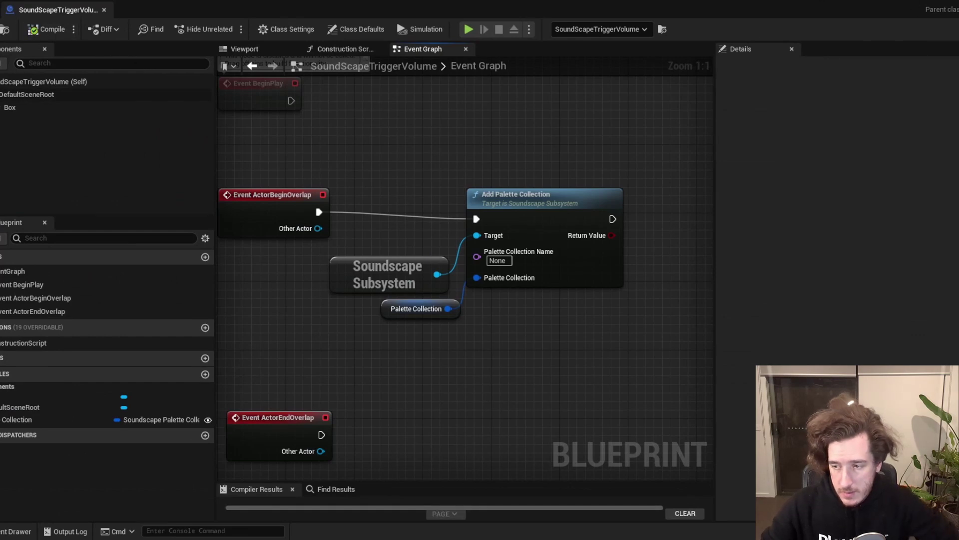
# Add an element to the placed trigger volume's Soundscape Palette Collection and assign the MainStreet palette to it.
pyautogui.click(936, 2)
pyautogui.click(520, 387)
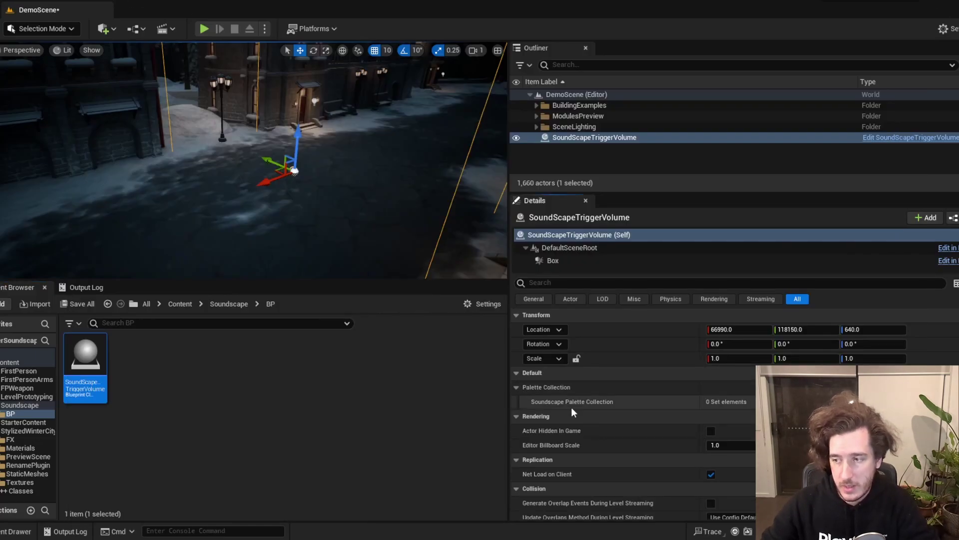
pyautogui.click(752, 403)
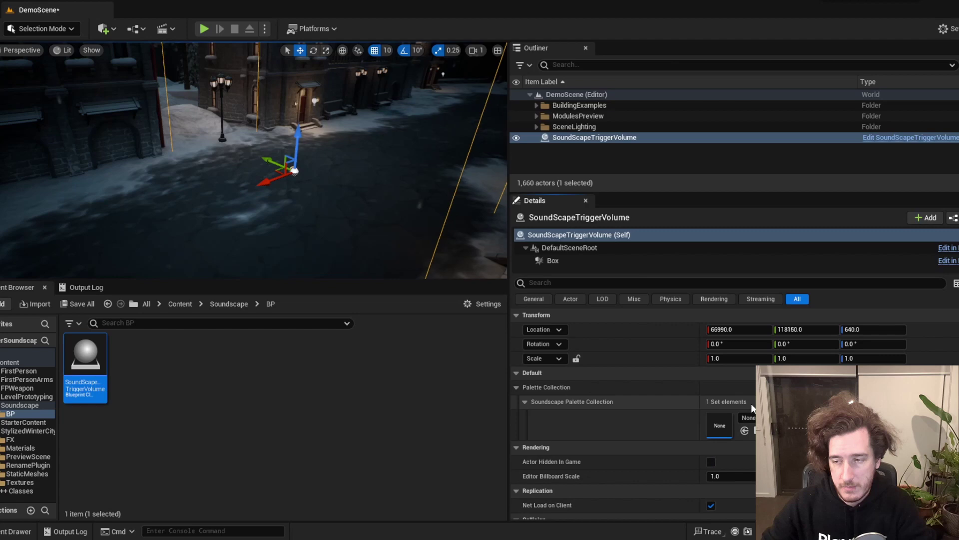
pyautogui.click(750, 417)
pyautogui.click(796, 286)
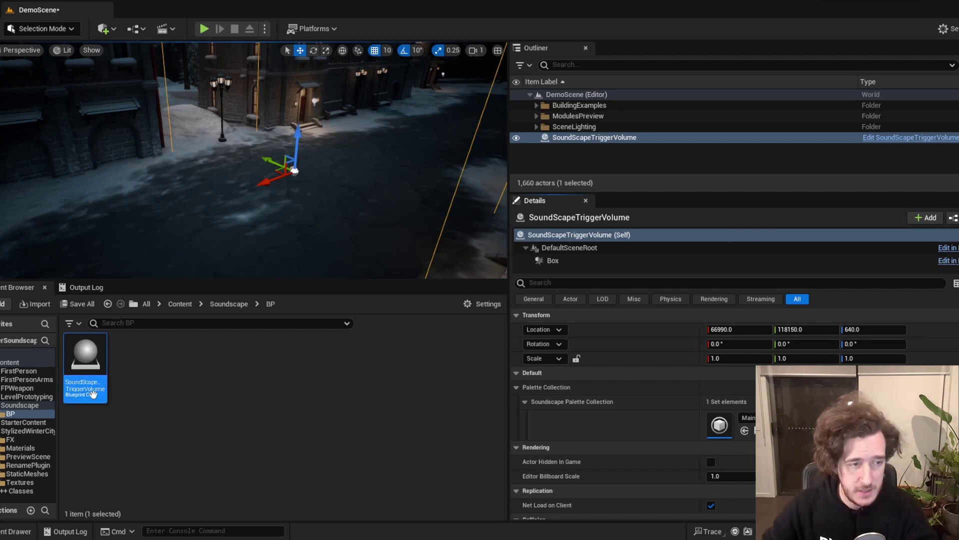
# In the trigger volume's Event Graph, promote the Palette Collection Name input to a variable and place its node below Soundscape Subsystem.
pyautogui.doubleClick(83, 374)
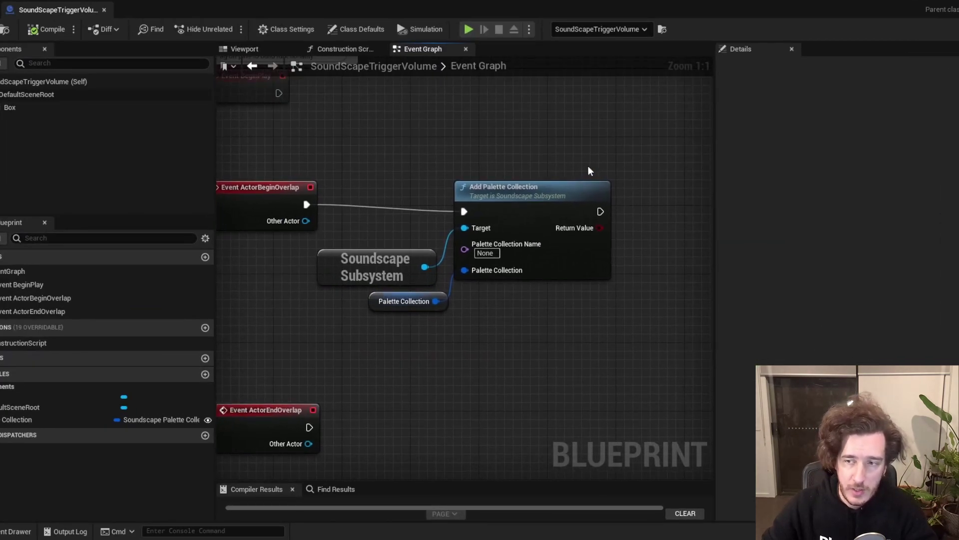
pyautogui.moveTo(416, 252); pyautogui.dragTo(425, 218)
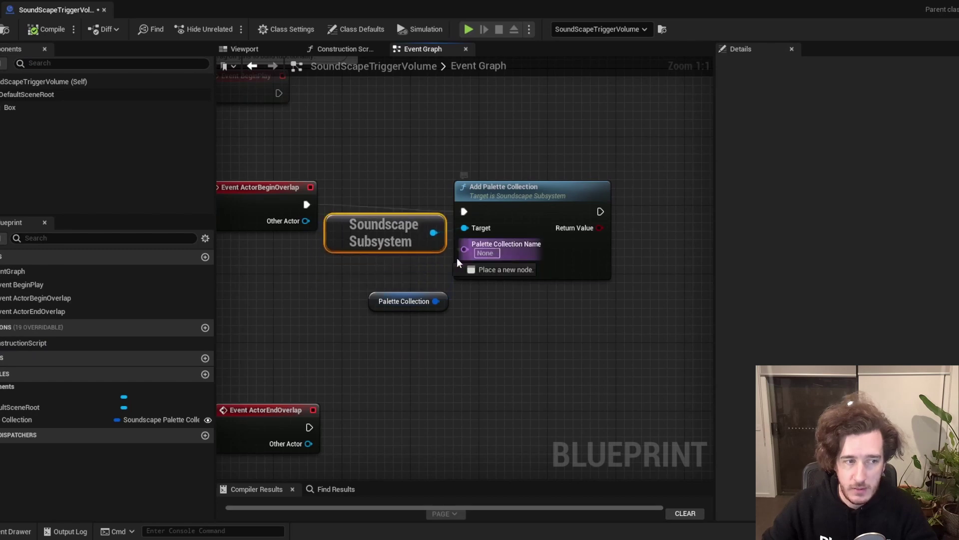
pyautogui.moveTo(459, 256); pyautogui.dragTo(419, 266)
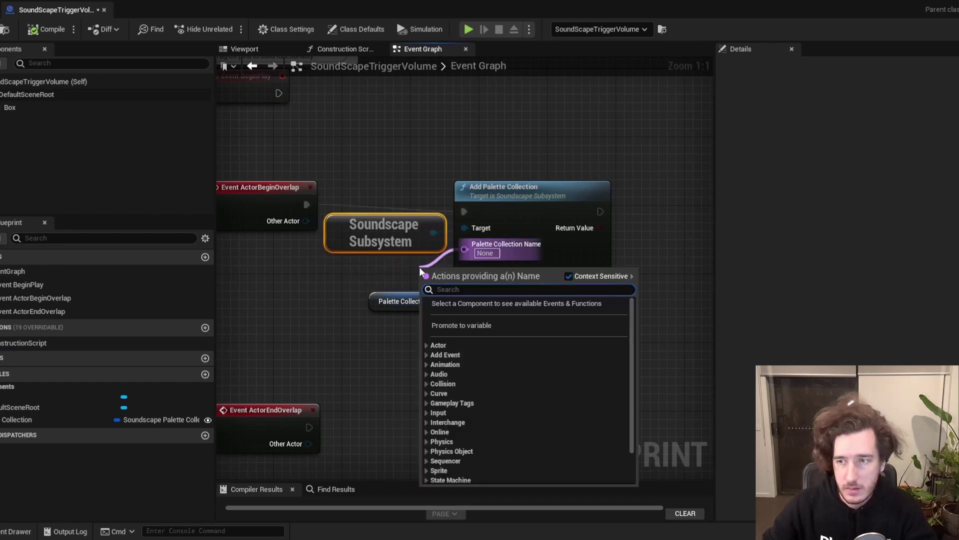
pyautogui.click(456, 325)
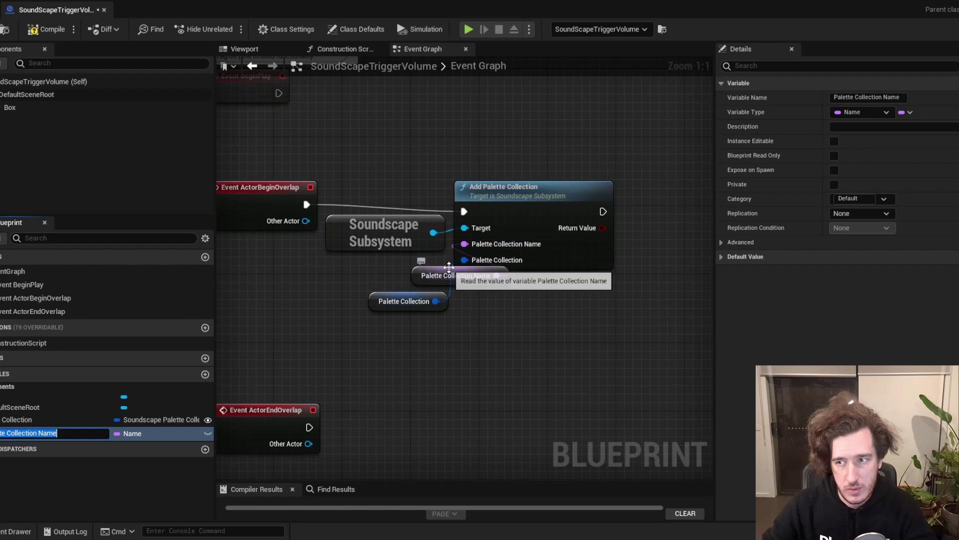
pyautogui.moveTo(449, 267); pyautogui.dragTo(383, 259)
pyautogui.click(439, 359)
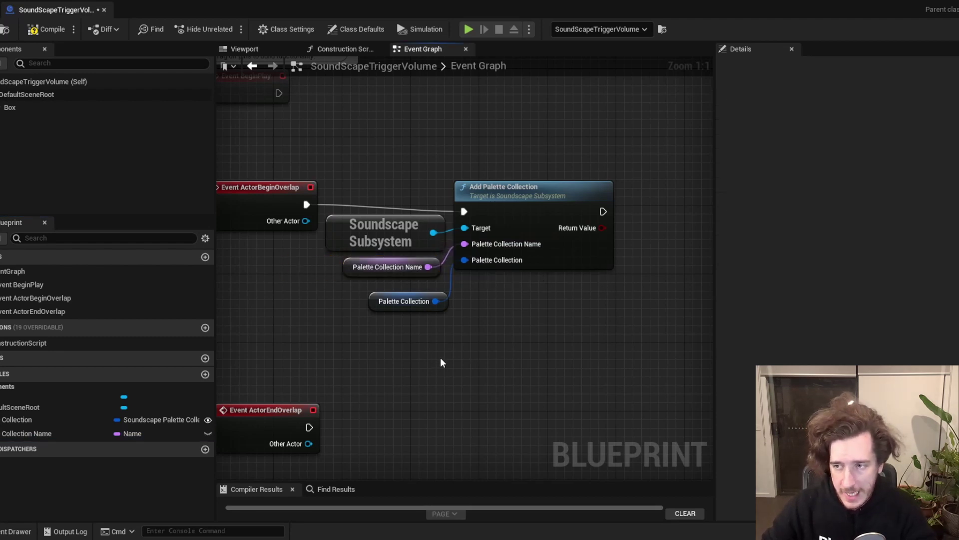
# Add a Remove Palette Collection node targeting the Soundscape Subsystem and run it from Event ActorEndOverlap.
pyautogui.moveTo(484, 225); pyautogui.dragTo(510, 192, button='right')
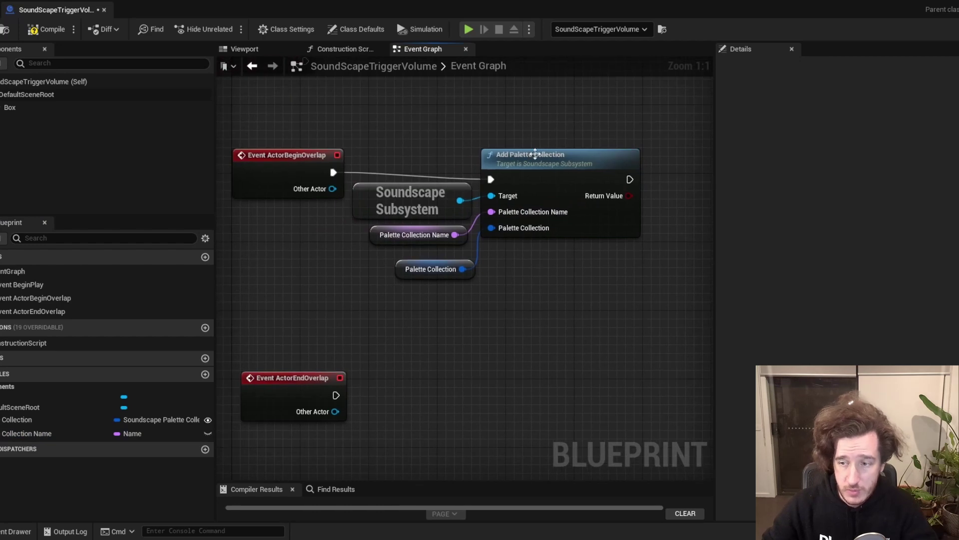
pyautogui.moveTo(462, 202); pyautogui.dragTo(481, 352)
pyautogui.write('remove')
pyautogui.press('Return')
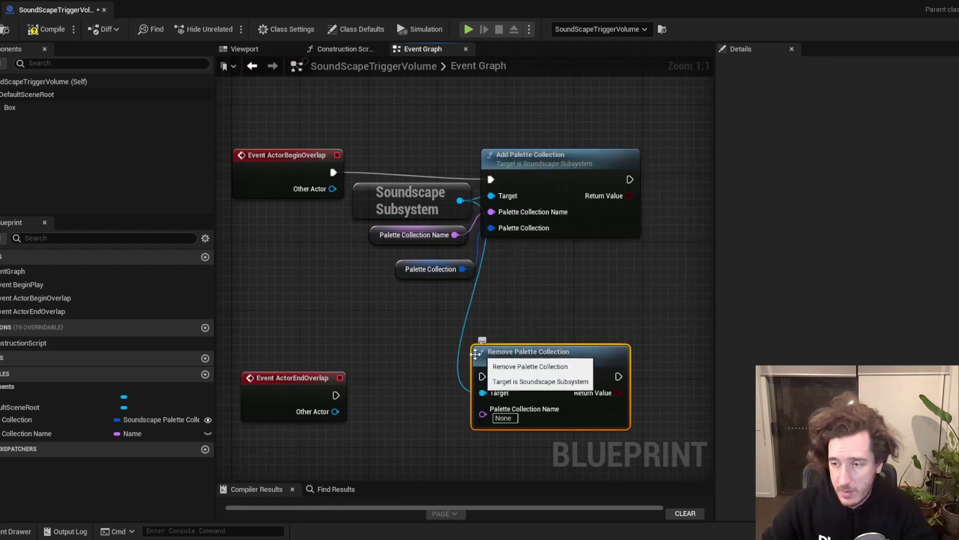
pyautogui.moveTo(336, 395); pyautogui.dragTo(545, 391)
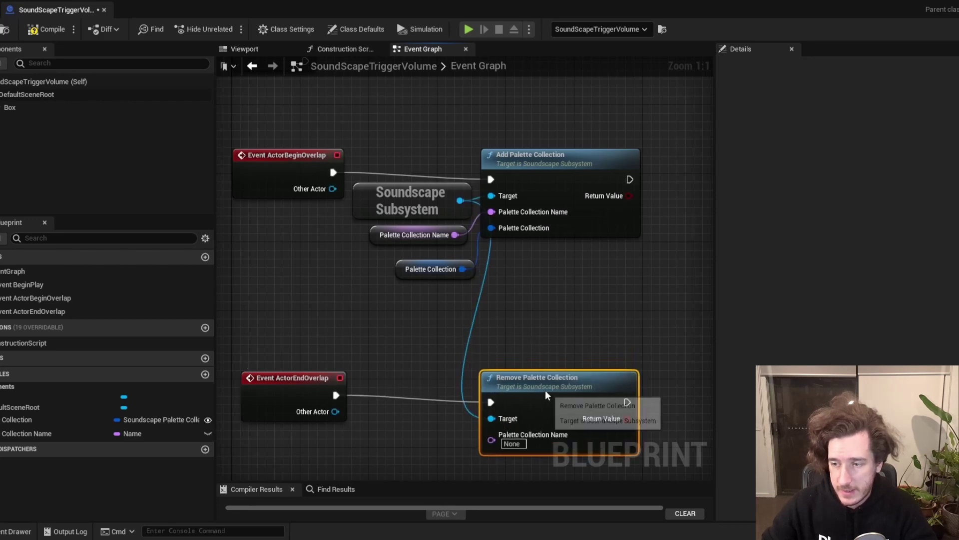
# Connect the Palette Collection Name variable to Remove Palette Collection and move its node below the Palette Collection variable.
pyautogui.moveTo(455, 235); pyautogui.dragTo(492, 426)
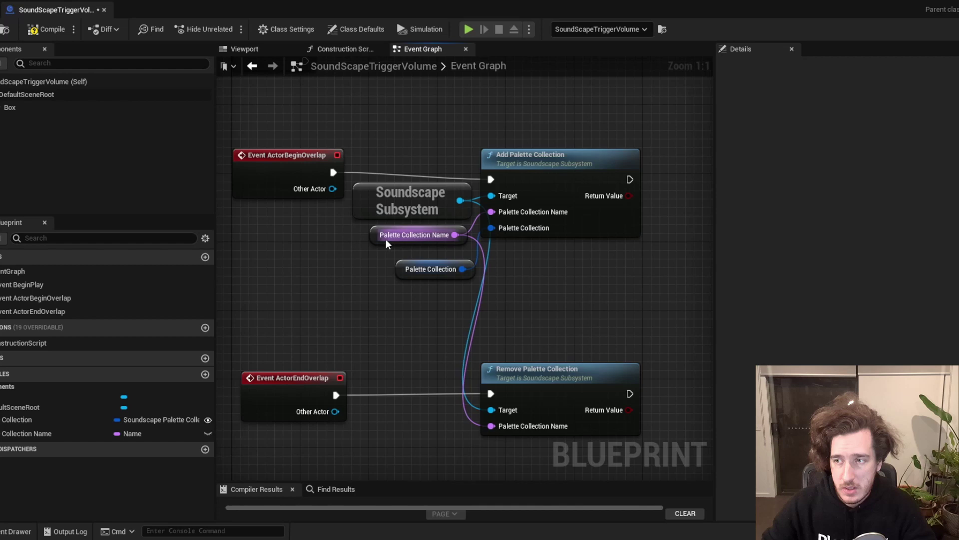
pyautogui.moveTo(385, 244); pyautogui.dragTo(368, 311)
pyautogui.click(591, 304)
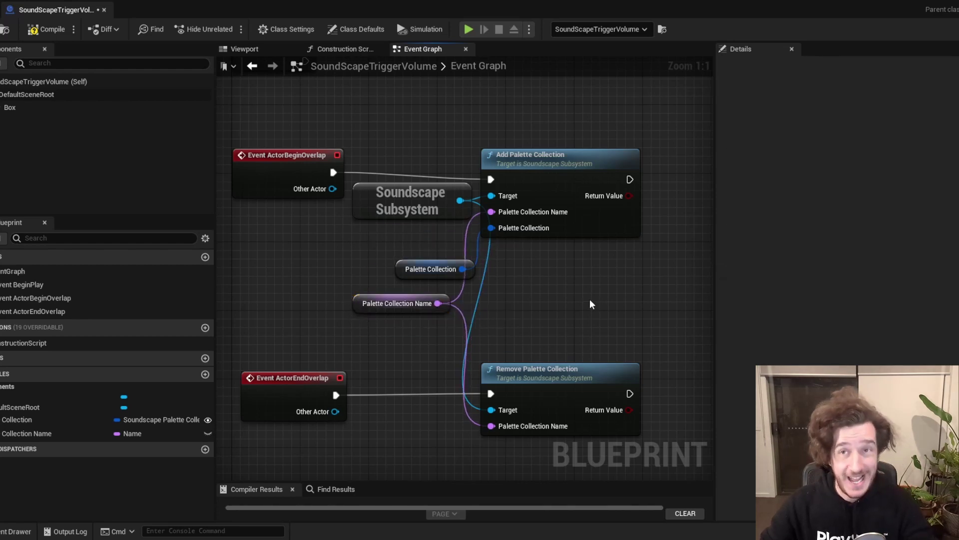
# Move the Soundscape Subsystem node slightly away from the Add Palette Collection node and save the Blueprint.
pyautogui.click(544, 180)
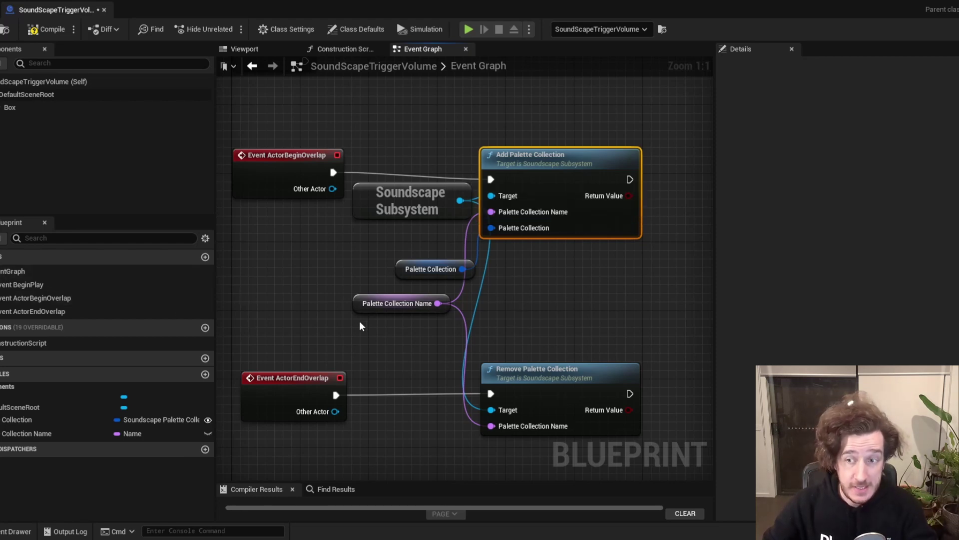
pyautogui.moveTo(580, 326); pyautogui.dragTo(498, 325, button='right')
pyautogui.moveTo(347, 208); pyautogui.dragTo(320, 233)
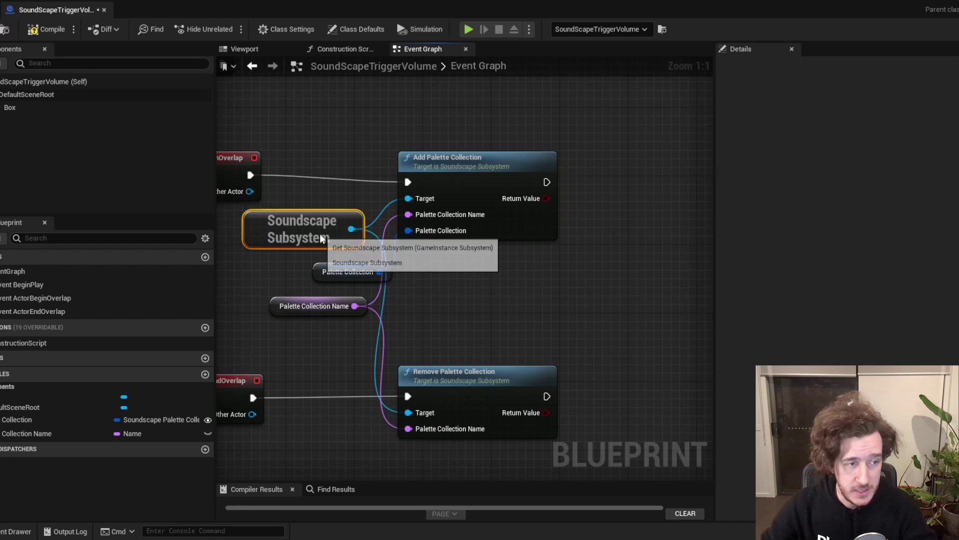
pyautogui.hotkey('ctrl', 's')
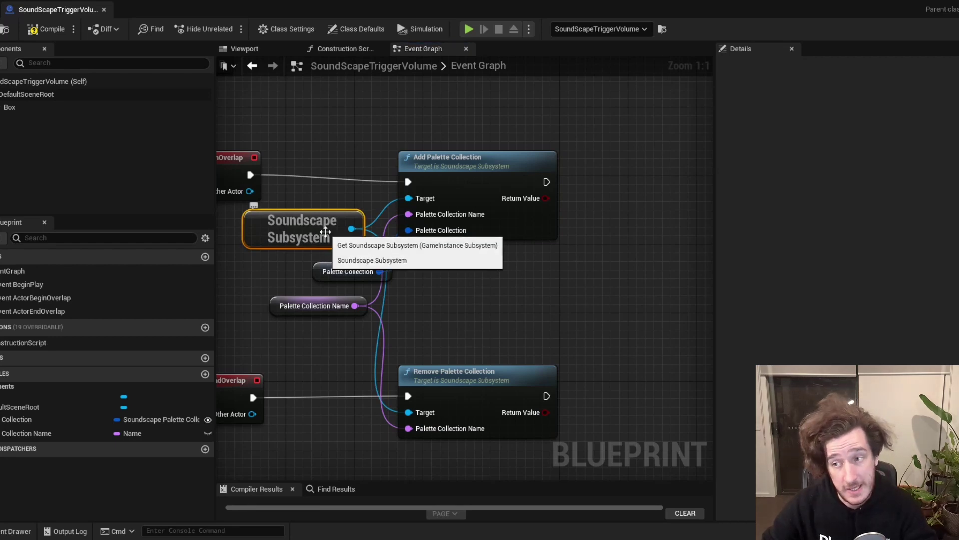
# Add a Set State node targeting the Soundscape Subsystem and run it after Add Palette Collection.
pyautogui.moveTo(352, 229); pyautogui.dragTo(631, 216)
pyautogui.write('set state')
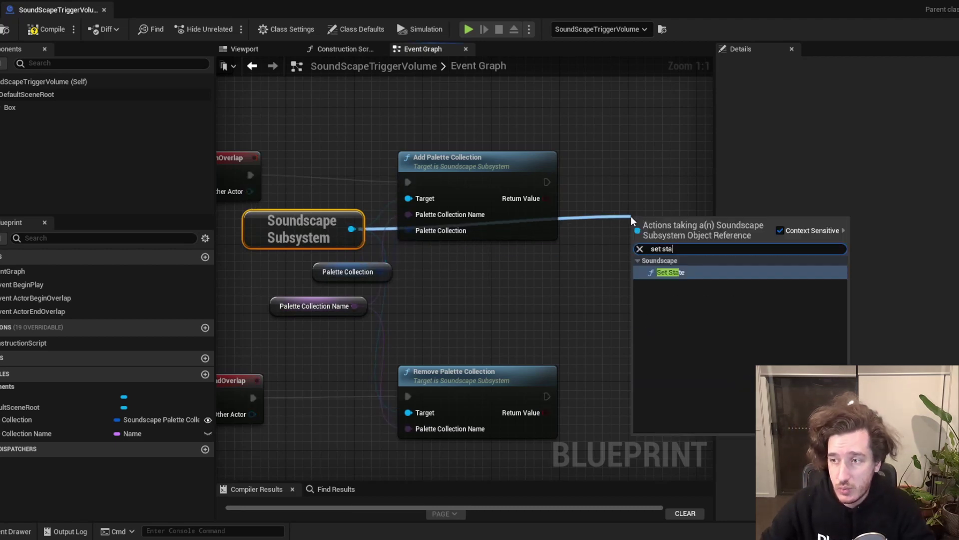
pyautogui.press('Return')
pyautogui.moveTo(687, 229); pyautogui.dragTo(655, 169)
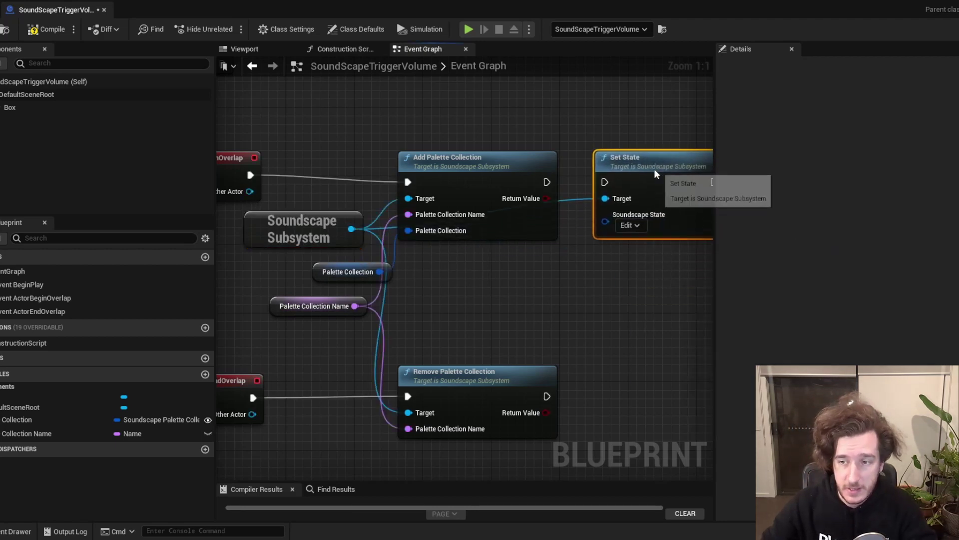
pyautogui.moveTo(547, 182); pyautogui.dragTo(605, 181)
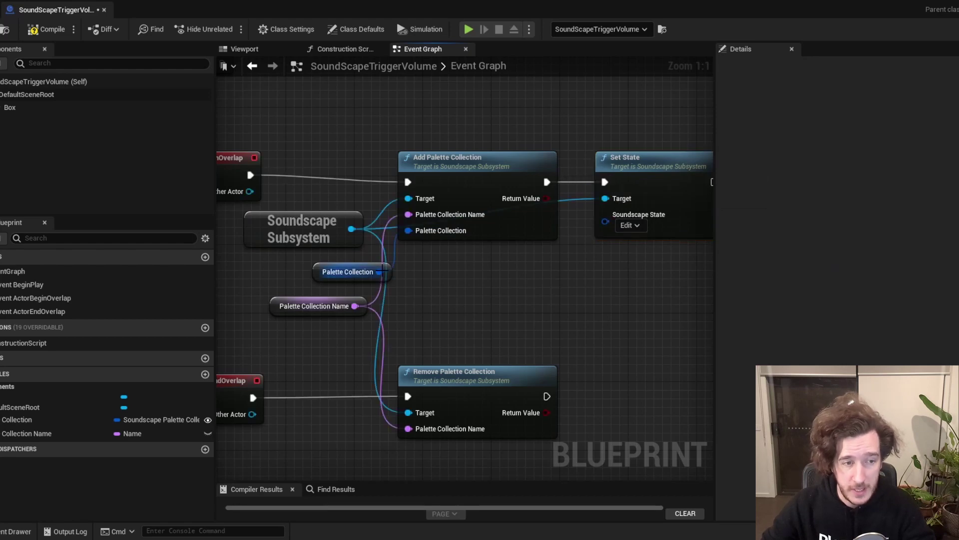
# Promote the Soundscape State input of Set State to a variable and place its node below Add Palette Collection.
pyautogui.moveTo(380, 271); pyautogui.dragTo(613, 221)
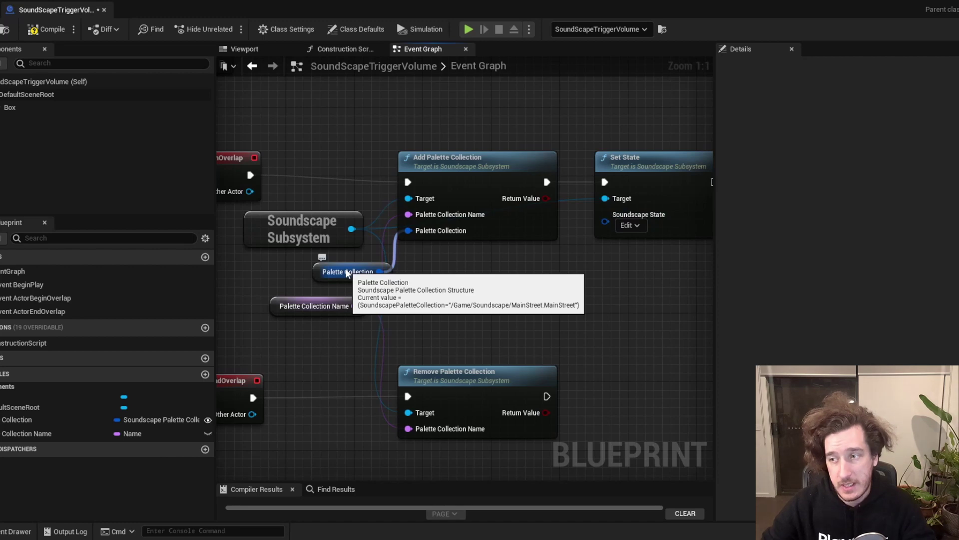
pyautogui.moveTo(605, 222); pyautogui.dragTo(562, 273)
pyautogui.click(602, 340)
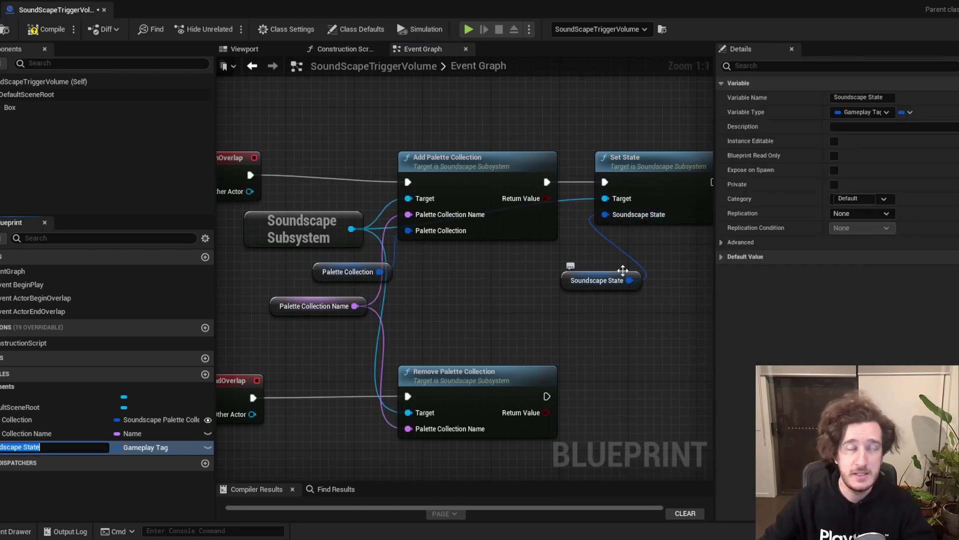
pyautogui.moveTo(622, 271); pyautogui.dragTo(563, 270)
pyautogui.click(607, 308)
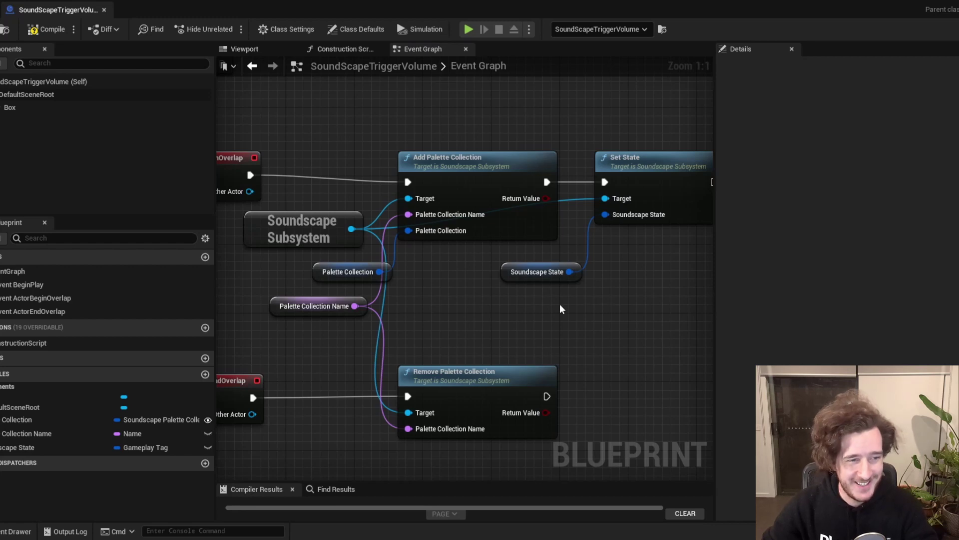
# Add a Clear State node targeting the Soundscape Subsystem, run it after Remove Palette Collection, and feed it the Soundscape State variable.
pyautogui.moveTo(358, 238); pyautogui.dragTo(433, 293)
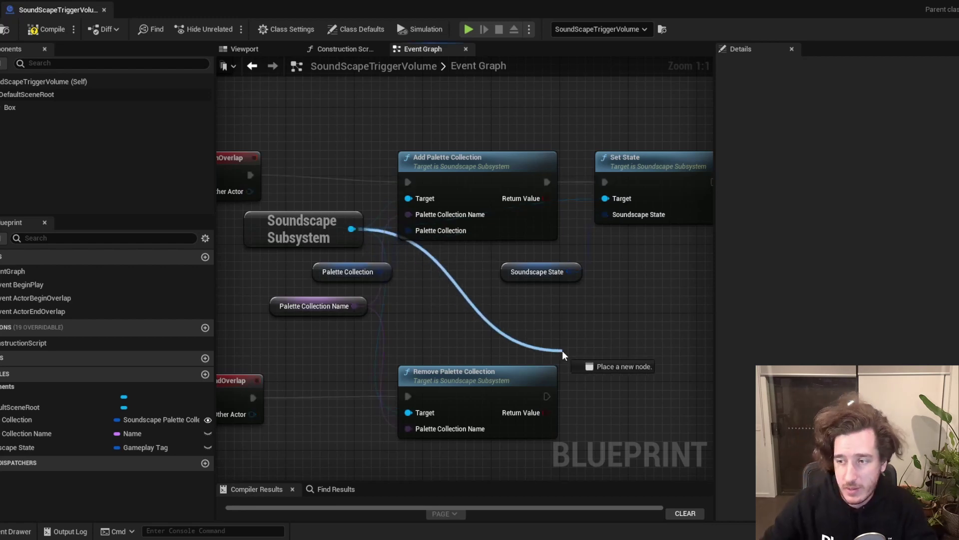
pyautogui.moveTo(562, 350); pyautogui.dragTo(606, 367)
pyautogui.write('clear')
pyautogui.press('Return')
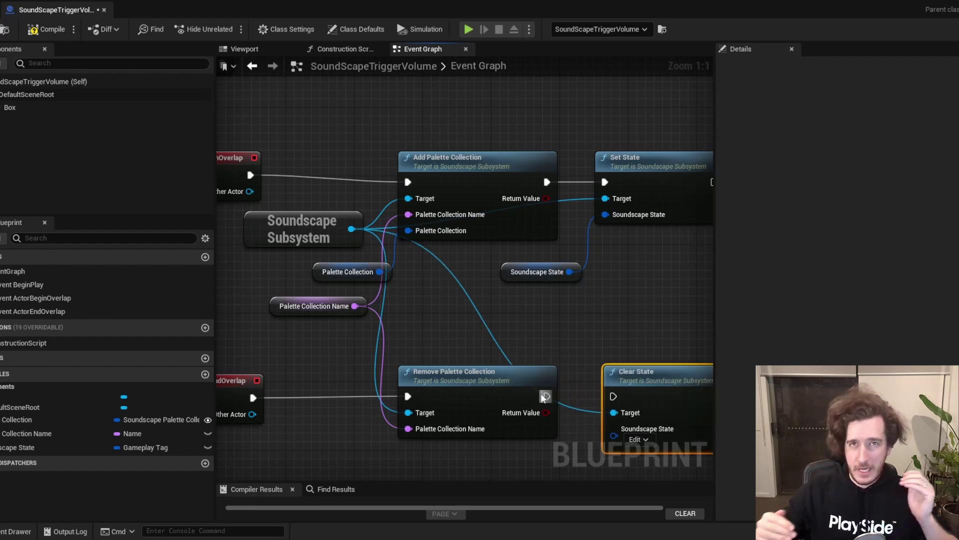
pyautogui.moveTo(545, 397); pyautogui.dragTo(614, 396)
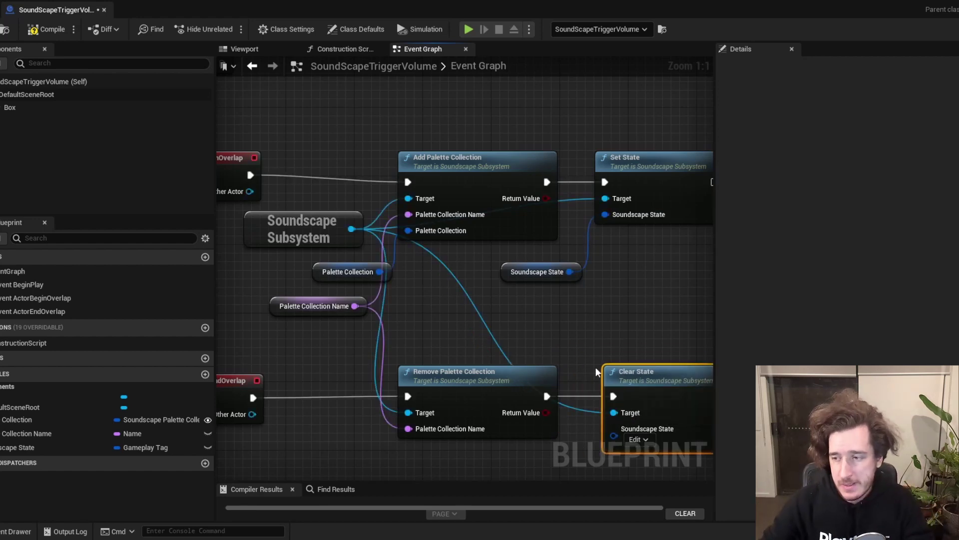
pyautogui.click(558, 308)
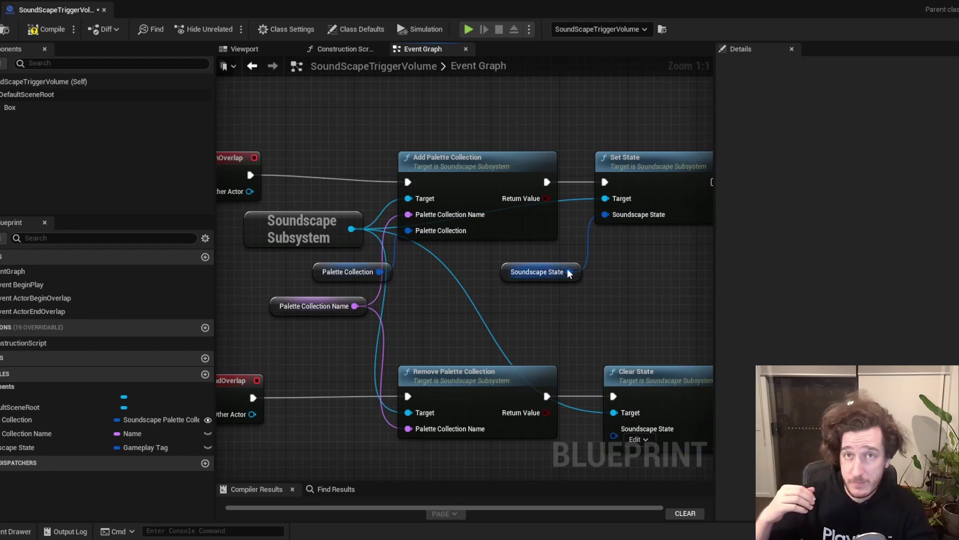
pyautogui.moveTo(570, 272); pyautogui.dragTo(614, 428)
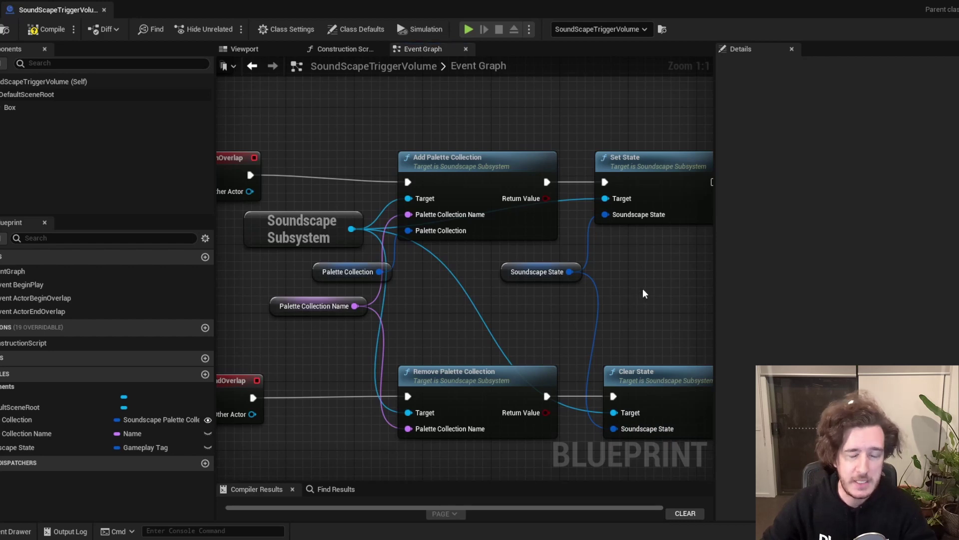
# Add a Boolean variable named debugTriggers to the Blueprint.
pyautogui.moveTo(649, 282); pyautogui.dragTo(457, 274, button='right')
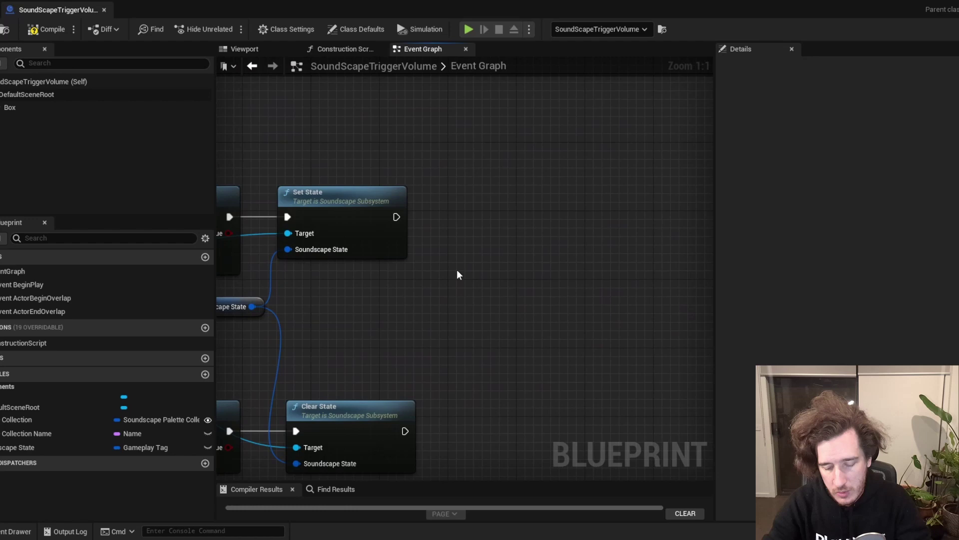
pyautogui.click(209, 375)
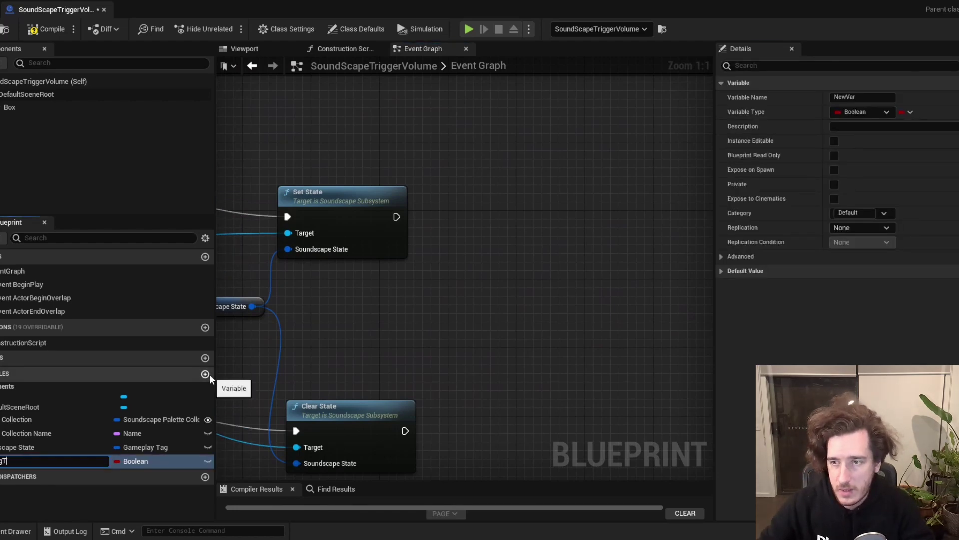
pyautogui.write('debugTriggers')
pyautogui.press('Return')
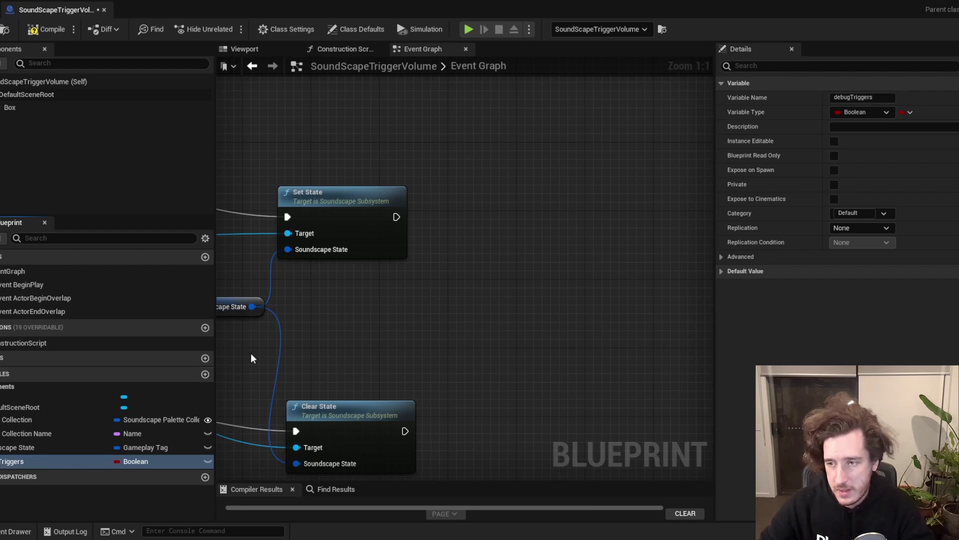
# Place a Debug Triggers getter beside Set State and use it as the condition of a new Branch run after Set State.
pyautogui.moveTo(50, 460); pyautogui.dragTo(546, 210)
pyautogui.click(490, 254)
pyautogui.click(522, 214)
# Duplicate the Debug Triggers and Branch nodes, place the copies beside Clear State, and run the copied Branch after Clear State.
pyautogui.moveTo(595, 159); pyautogui.dragTo(470, 245)
pyautogui.hotkey('ctrl', 'c')
pyautogui.hotkey('ctrl', 'v')
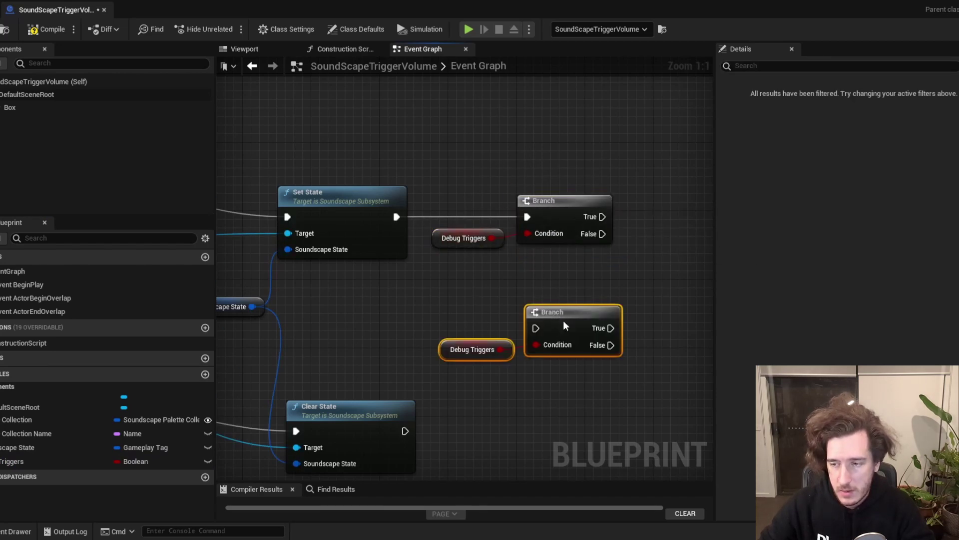
pyautogui.moveTo(565, 326); pyautogui.dragTo(556, 428)
pyautogui.moveTo(405, 430); pyautogui.dragTo(528, 430)
# Make the Soundscape State and Debug Triggers variables instance editable and save the Blueprint.
pyautogui.click(523, 383)
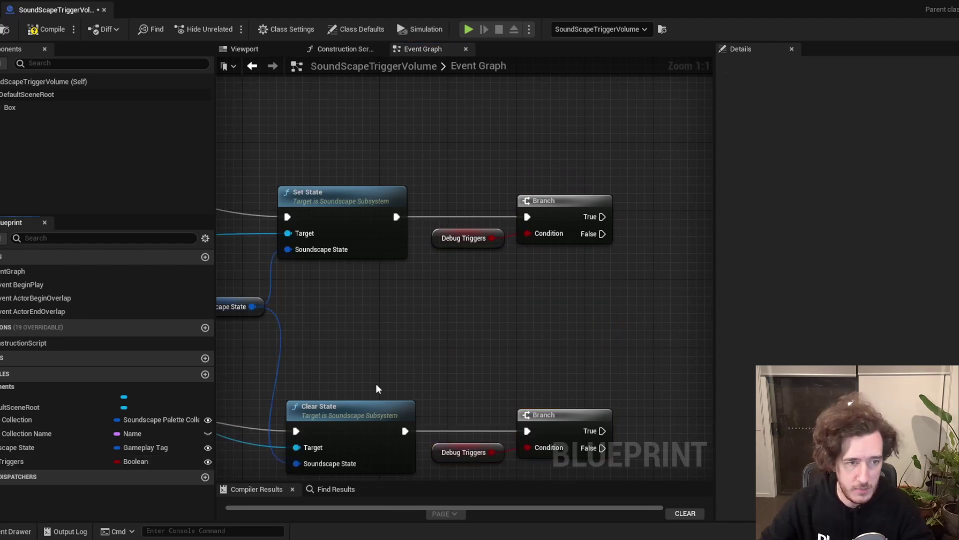
pyautogui.moveTo(601, 319); pyautogui.dragTo(390, 305, button='right')
pyautogui.hotkey('ctrl', 's')
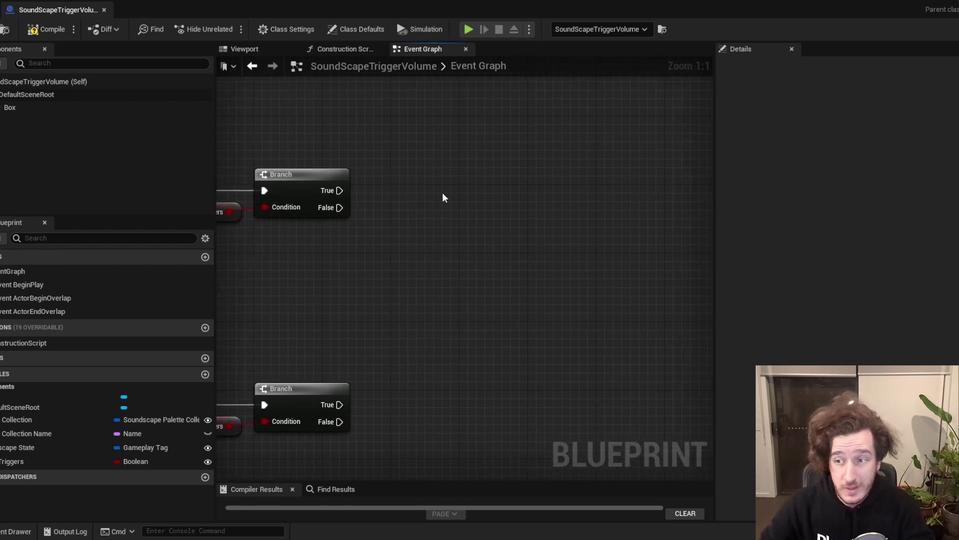
# Add a Print String node level with the Set State Branch and run it from that Branch's True output.
pyautogui.rightClick(443, 193)
pyautogui.write('print')
pyautogui.press('Return')
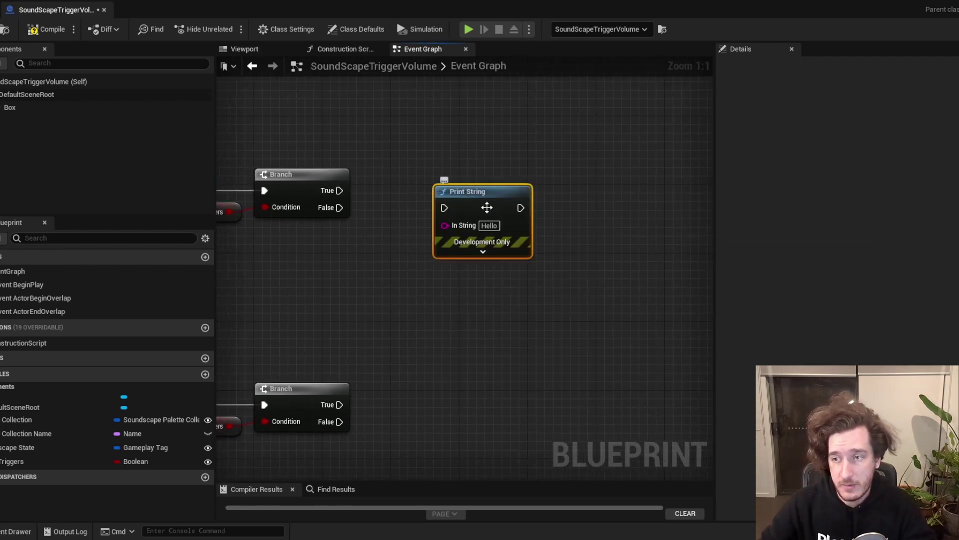
pyautogui.moveTo(486, 207); pyautogui.dragTo(486, 189)
pyautogui.moveTo(340, 191); pyautogui.dragTo(445, 191)
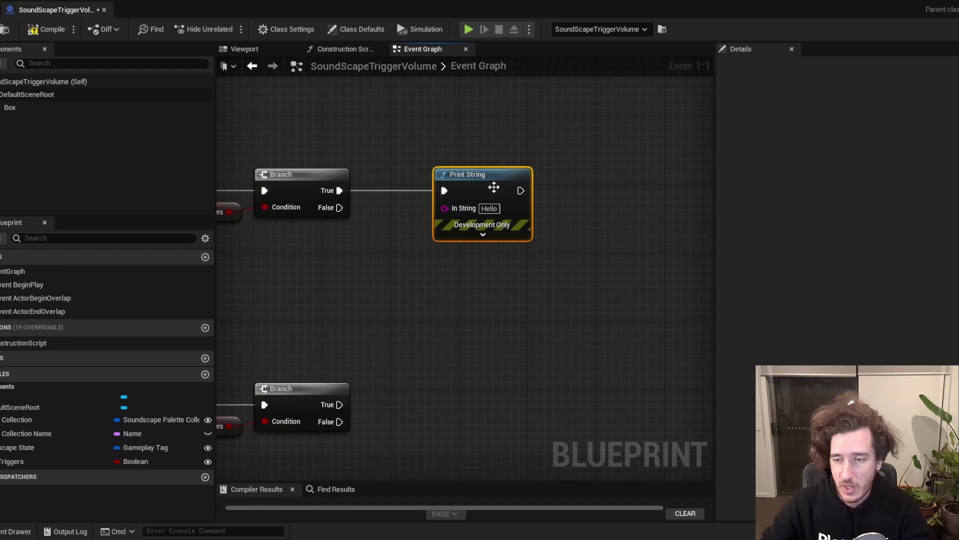
# Duplicate the Print String node and run the copy from the True output of the Branch after Clear State.
pyautogui.hotkey('ctrl', 'c')
pyautogui.hotkey('ctrl', 'v')
pyautogui.moveTo(474, 422); pyautogui.dragTo(493, 391)
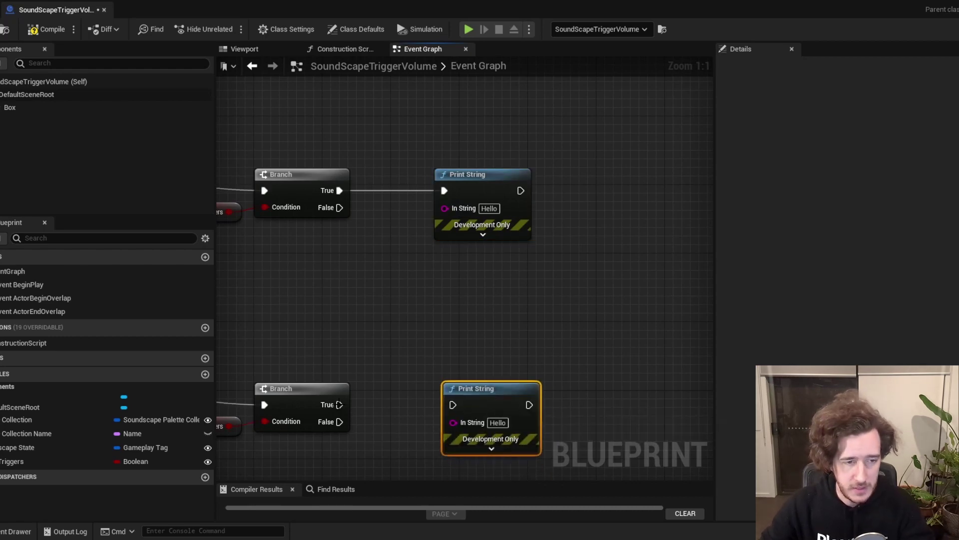
pyautogui.moveTo(339, 404); pyautogui.dragTo(453, 405)
pyautogui.click(442, 371)
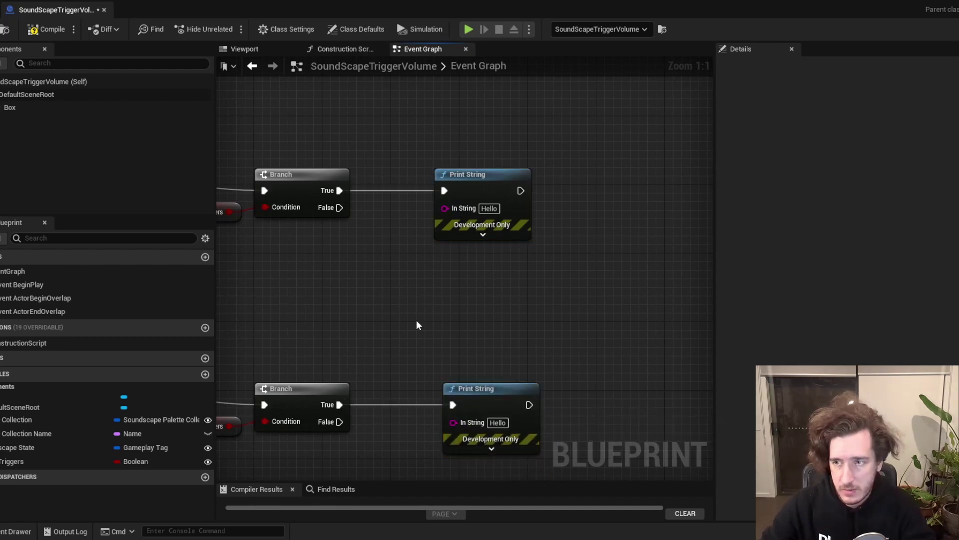
# Feed the upper Print String's In String from a new Format Text node found with context sensitivity off, and place it below the Branch.
pyautogui.moveTo(418, 324); pyautogui.dragTo(418, 283, button='right')
pyautogui.moveTo(448, 167); pyautogui.dragTo(424, 208)
pyautogui.write('format')
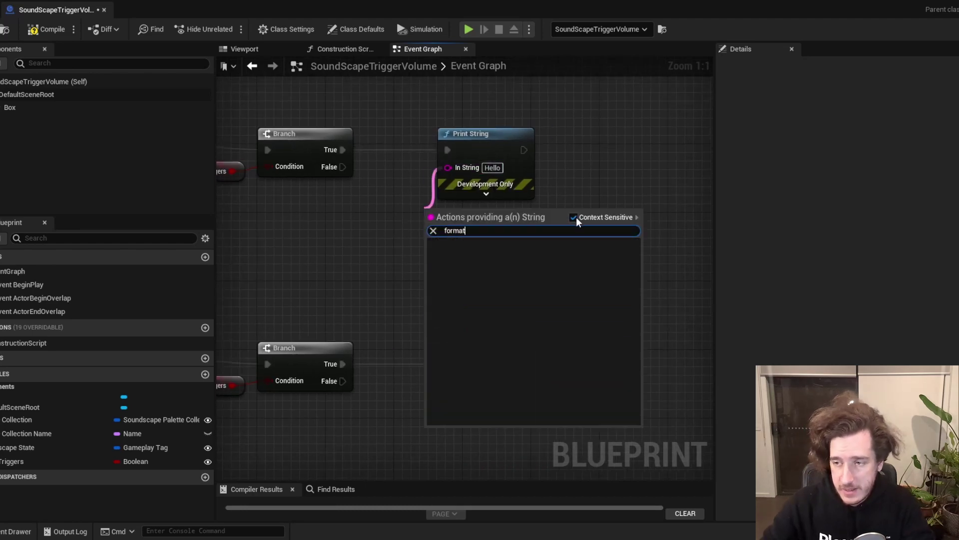
pyautogui.click(576, 218)
pyautogui.press('space')
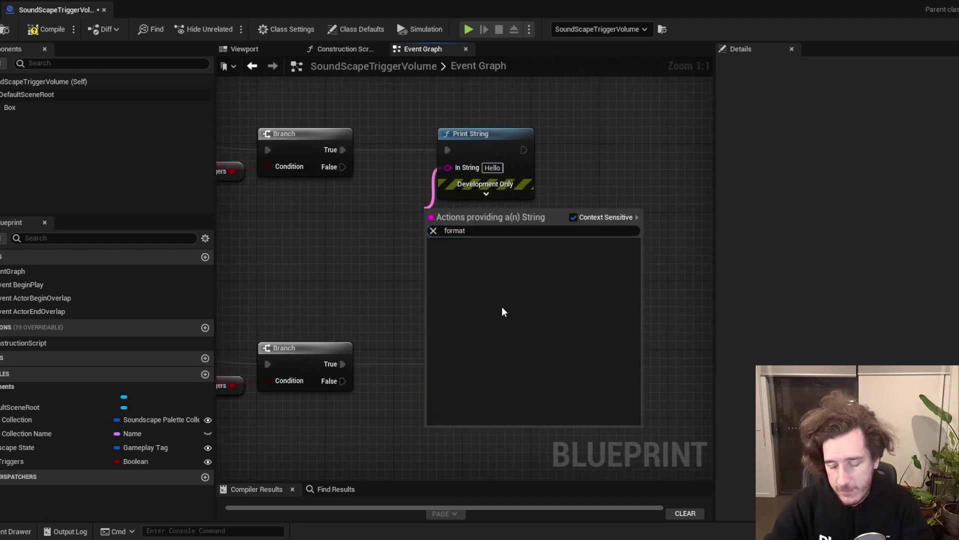
pyautogui.hotkey('ctrl', 'a')
pyautogui.press('BackSpace')
pyautogui.write('format te')
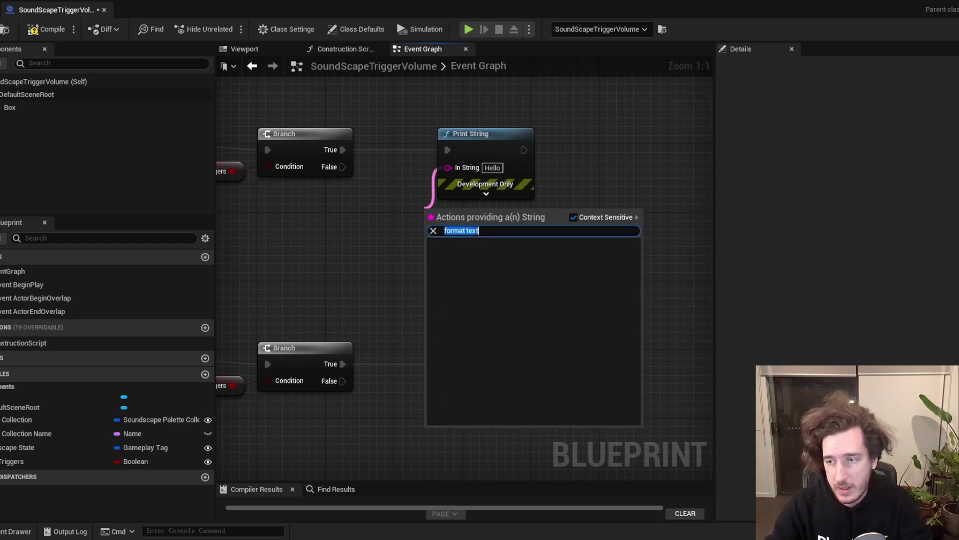
pyautogui.write('text')
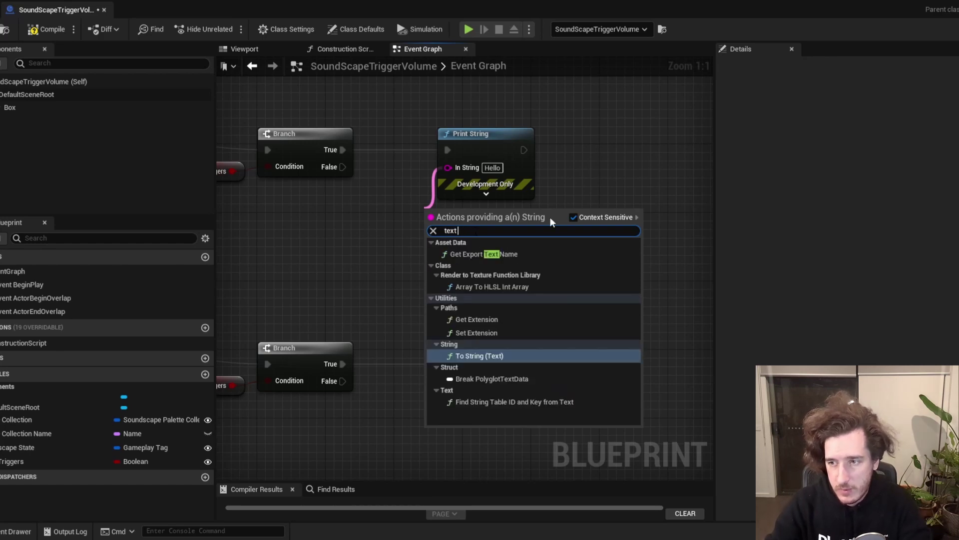
pyautogui.click(573, 216)
pyautogui.write('format text')
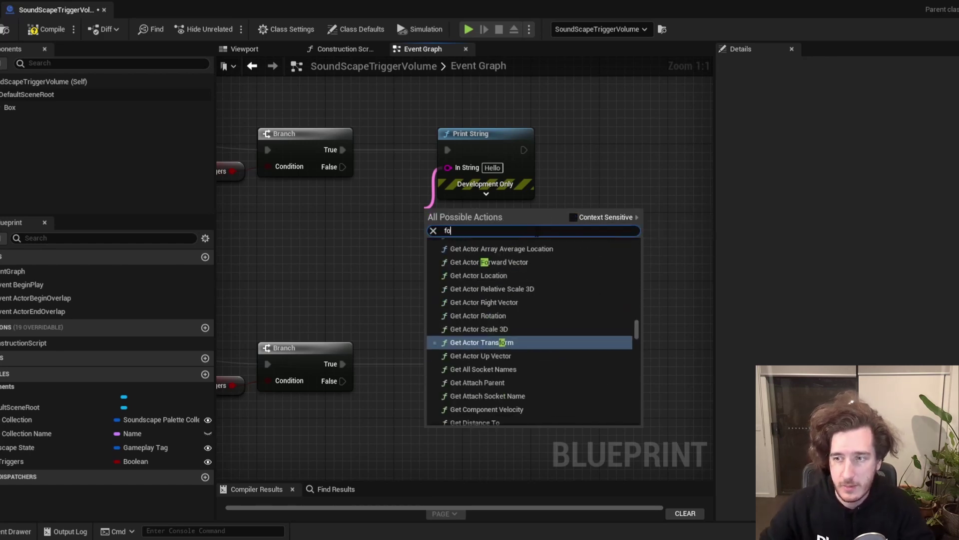
pyautogui.press('Escape')
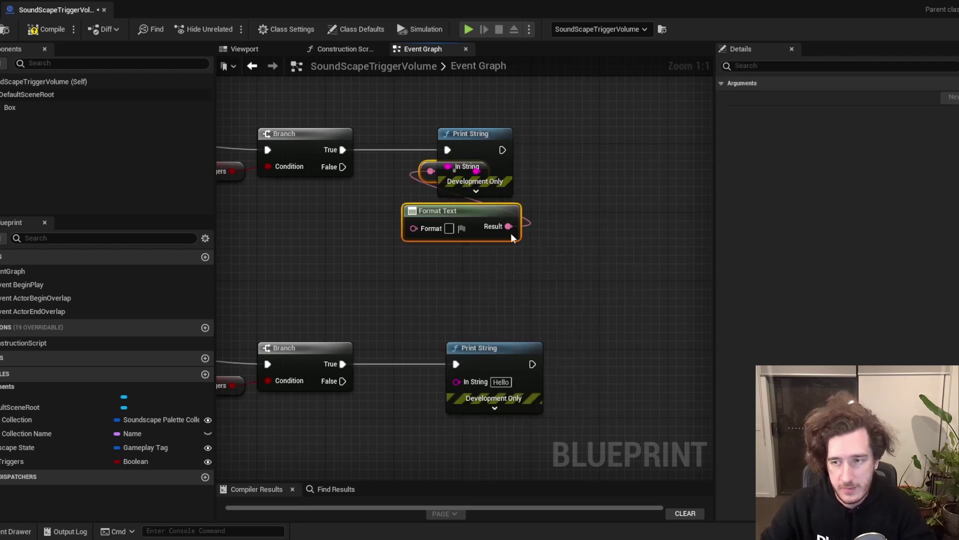
pyautogui.moveTo(482, 226); pyautogui.dragTo(416, 254)
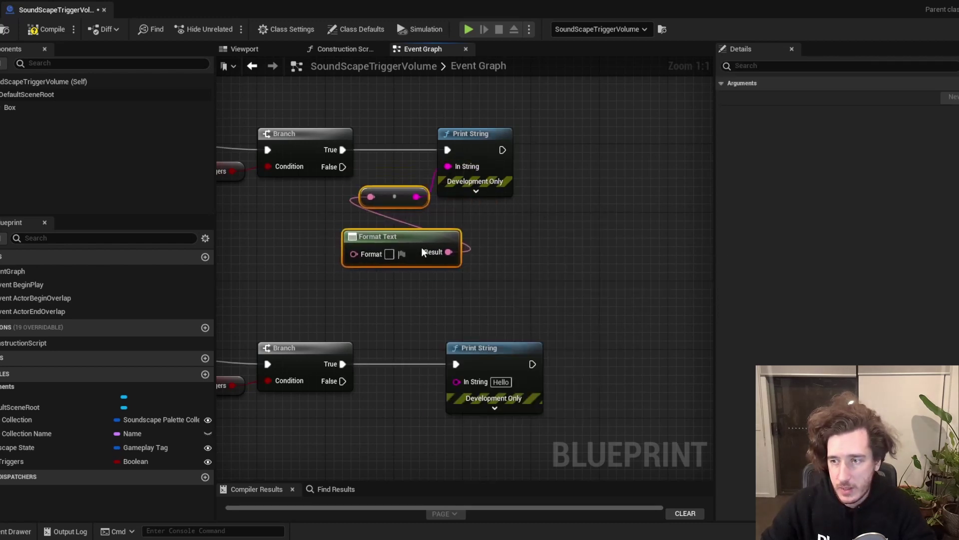
# Set the Format Text node's format to "Entered {state}".
pyautogui.moveTo(449, 293); pyautogui.dragTo(572, 272, button='right')
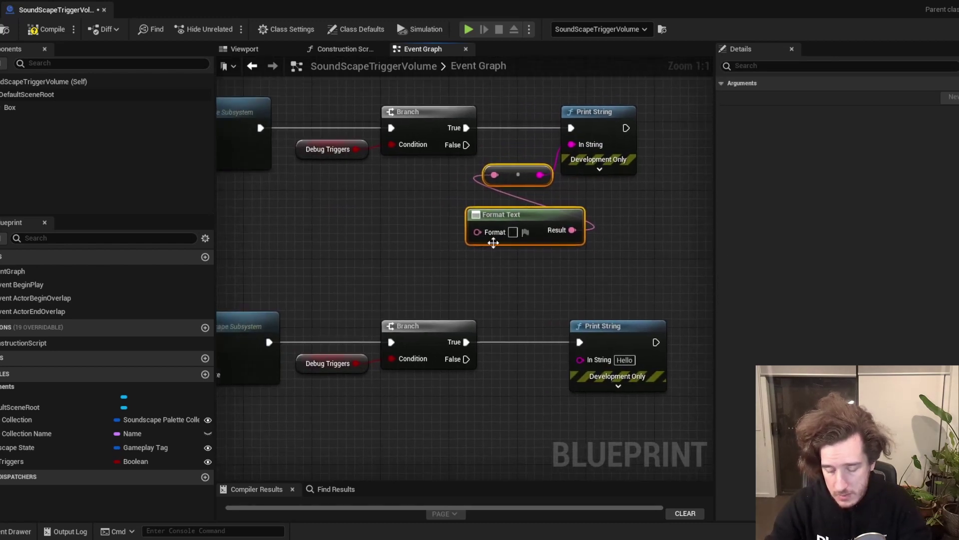
pyautogui.write('Entered')
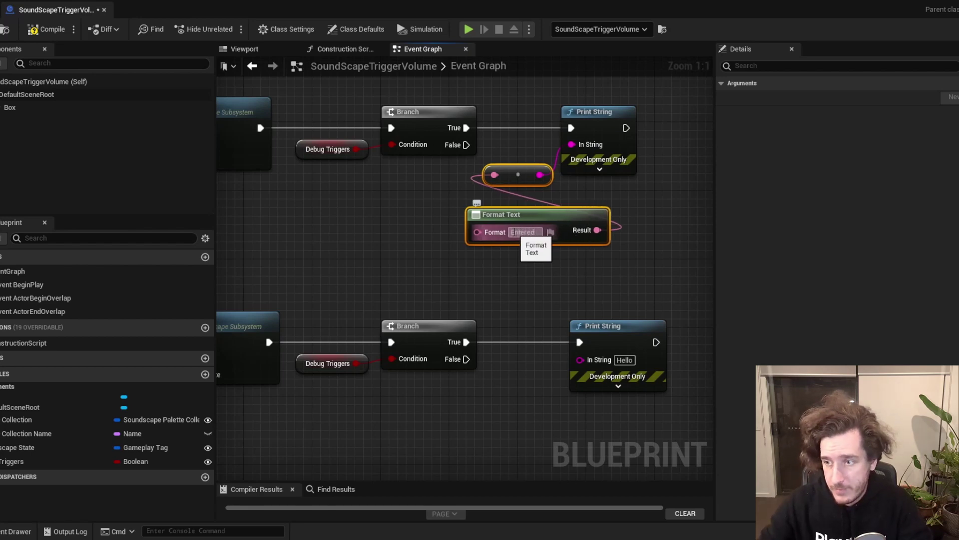
pyautogui.write(' {soun')
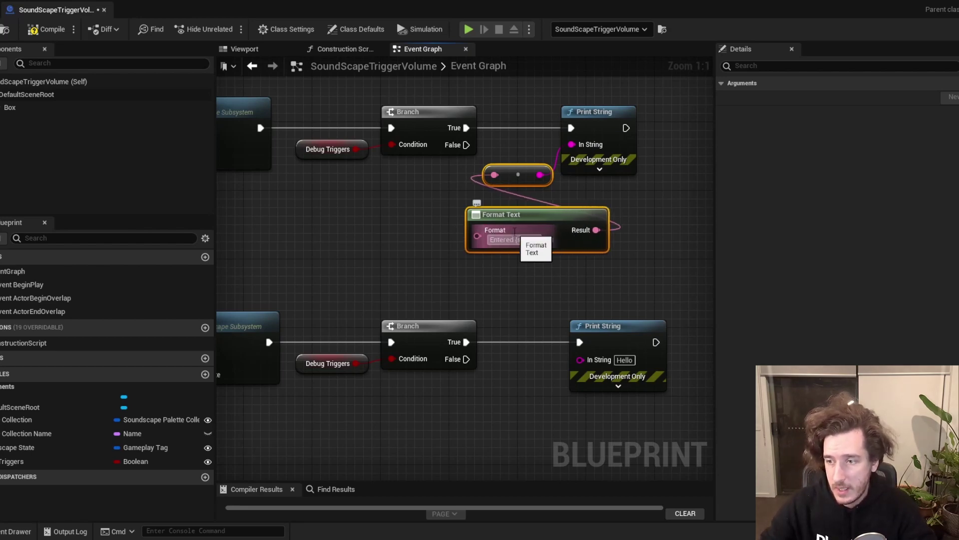
pyautogui.write('tate}')
pyautogui.press('Return')
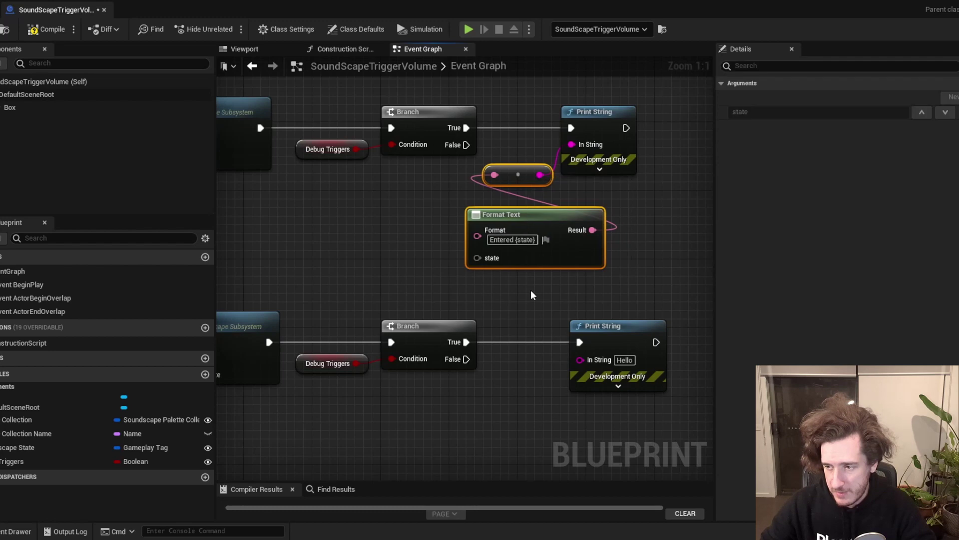
# Duplicate the Format Text node with its string conversion and feed the copy into the lower Print String's In String.
pyautogui.hotkey('ctrl', 'c')
pyautogui.hotkey('ctrl', 'v')
pyautogui.moveTo(568, 282); pyautogui.dragTo(580, 359)
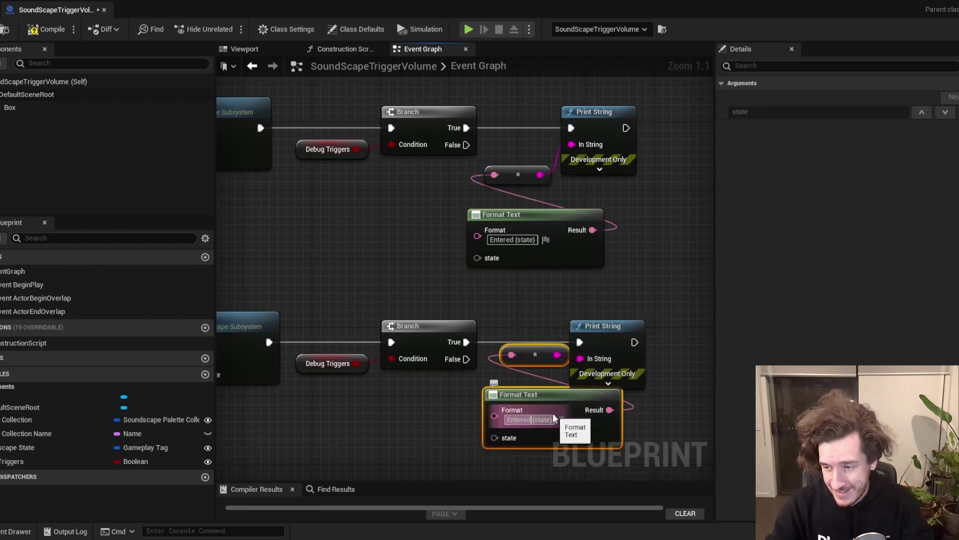
# Change the duplicated Format Text node's format to "Exited {state}".
pyautogui.press('BackSpace')
pyautogui.press('BackSpace')
pyautogui.press('BackSpace')
pyautogui.press('BackSpace')
pyautogui.press('BackSpace')
pyautogui.write('tered')
pyautogui.press('BackSpace')
pyautogui.press('BackSpace')
pyautogui.press('BackSpace')
pyautogui.press('BackSpace')
pyautogui.press('BackSpace')
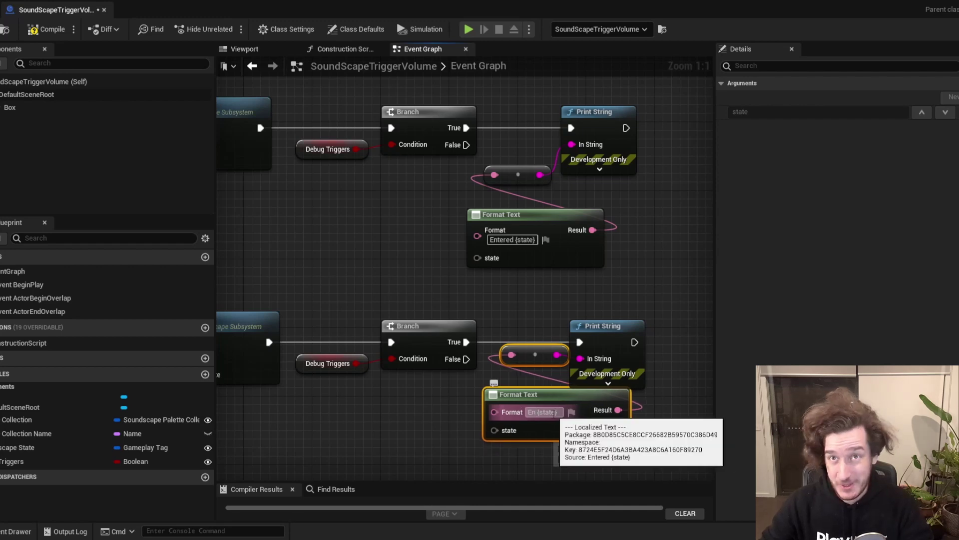
pyautogui.press('BackSpace')
pyautogui.write('xited')
pyautogui.press('Return')
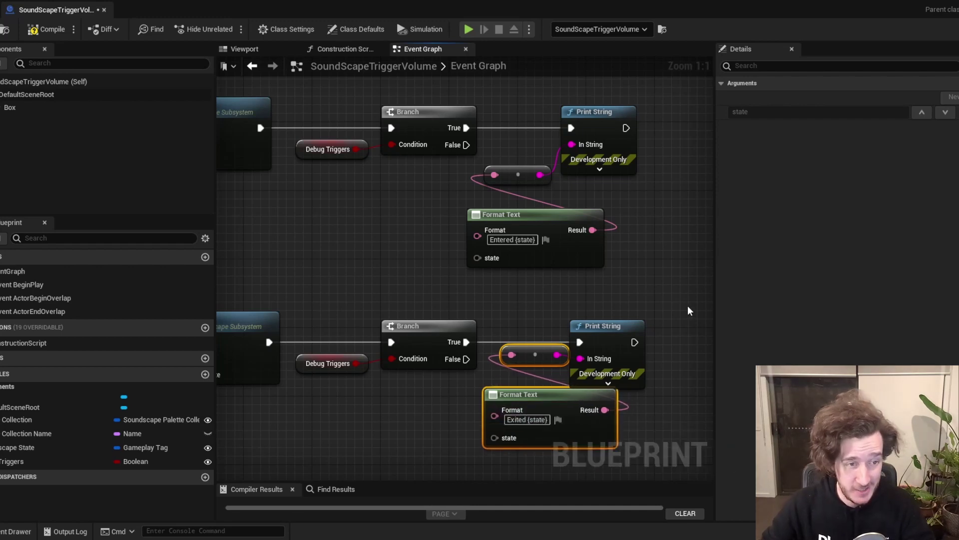
pyautogui.click(688, 311)
# Feed the state inputs of both Format Text nodes from a new Palette Collection Name getter and save the Blueprint.
pyautogui.moveTo(458, 288); pyautogui.dragTo(520, 260, button='right')
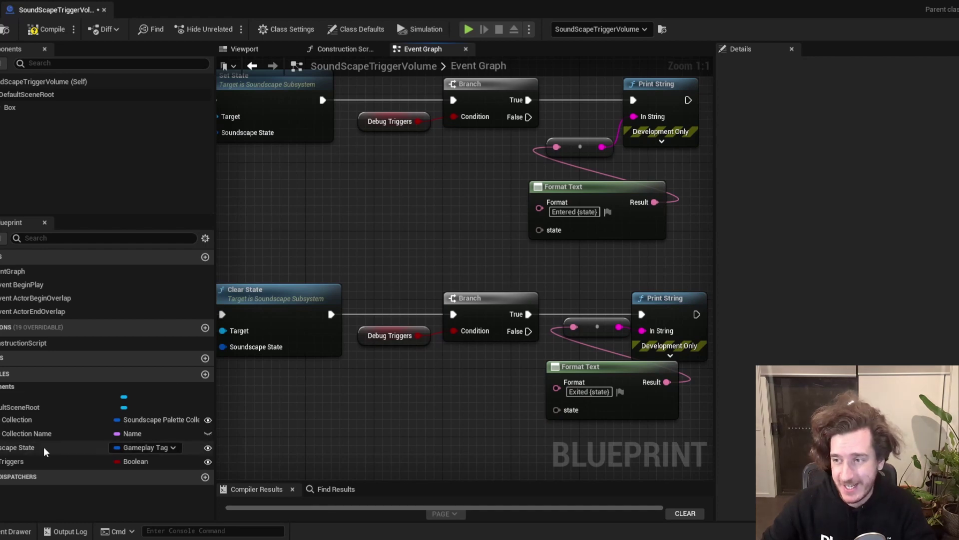
pyautogui.moveTo(26, 433); pyautogui.dragTo(540, 196)
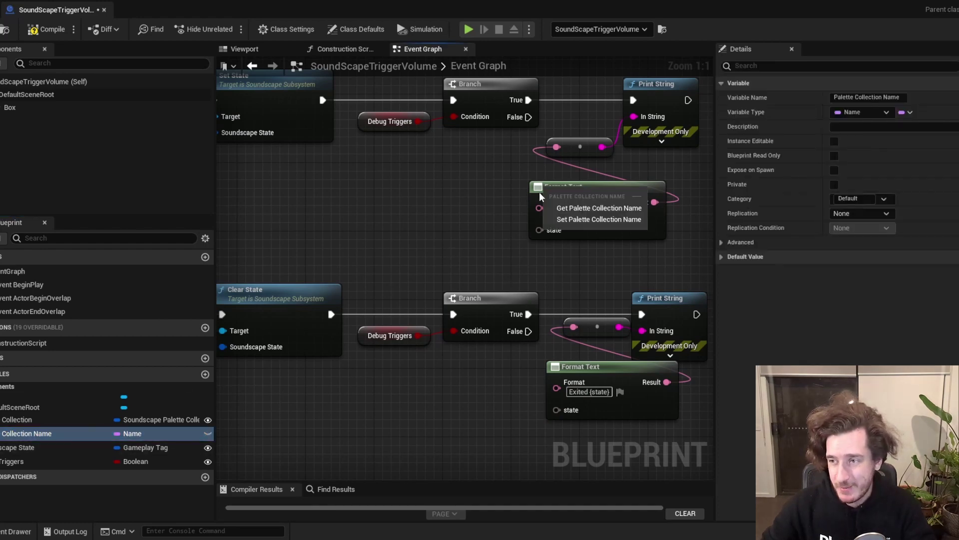
pyautogui.click(594, 208)
pyautogui.moveTo(621, 218); pyautogui.dragTo(621, 226)
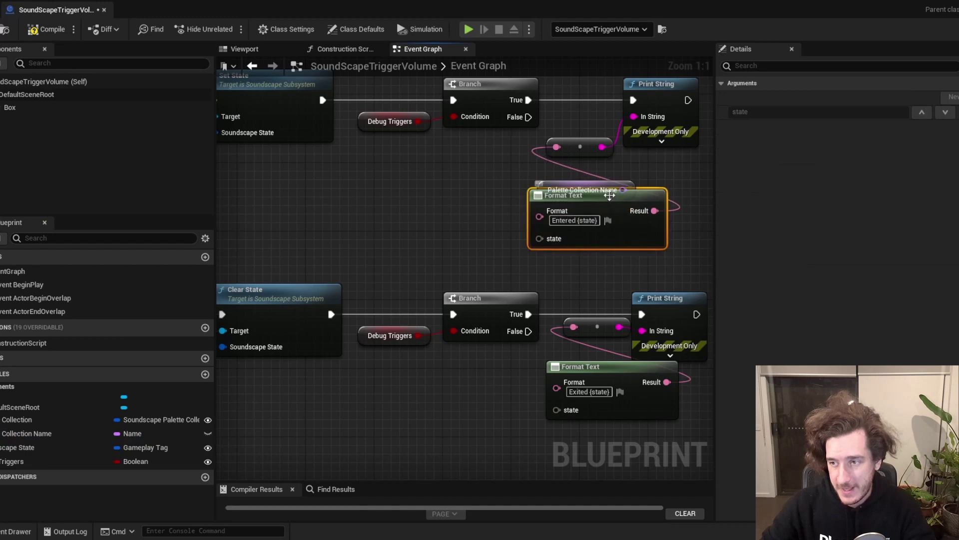
pyautogui.moveTo(608, 184); pyautogui.dragTo(540, 239)
pyautogui.moveTo(486, 216); pyautogui.dragTo(556, 410)
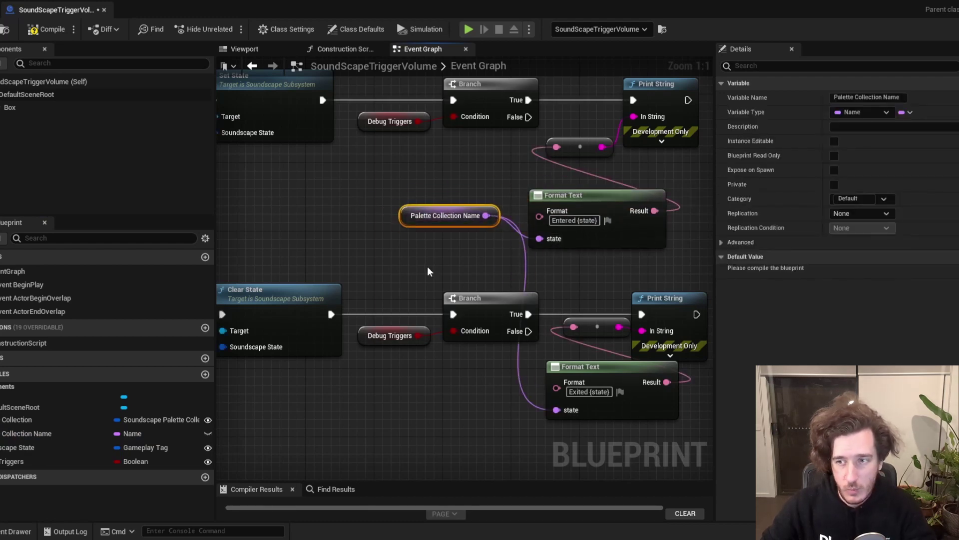
pyautogui.click(246, 280)
pyautogui.scroll(-3, 574, 326)
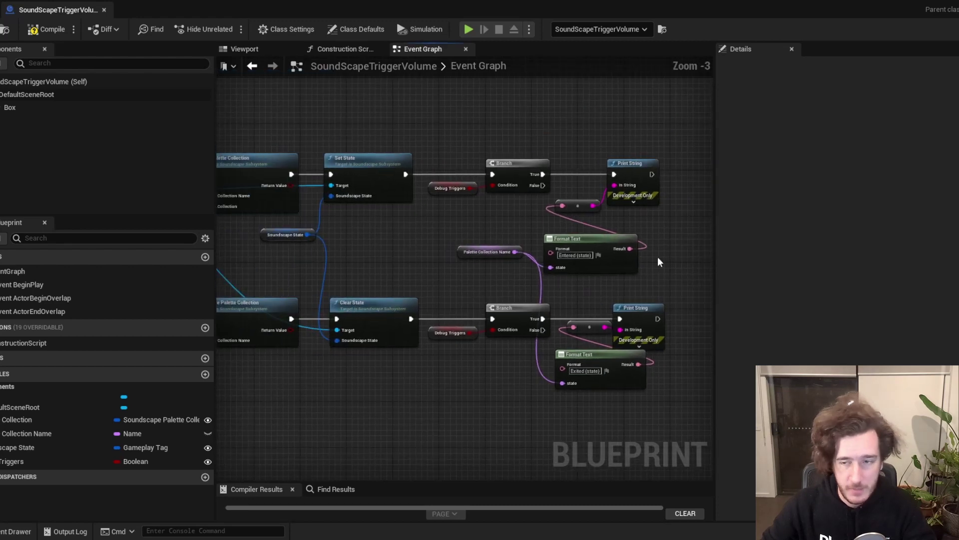
pyautogui.moveTo(351, 224); pyautogui.dragTo(437, 255, button='right')
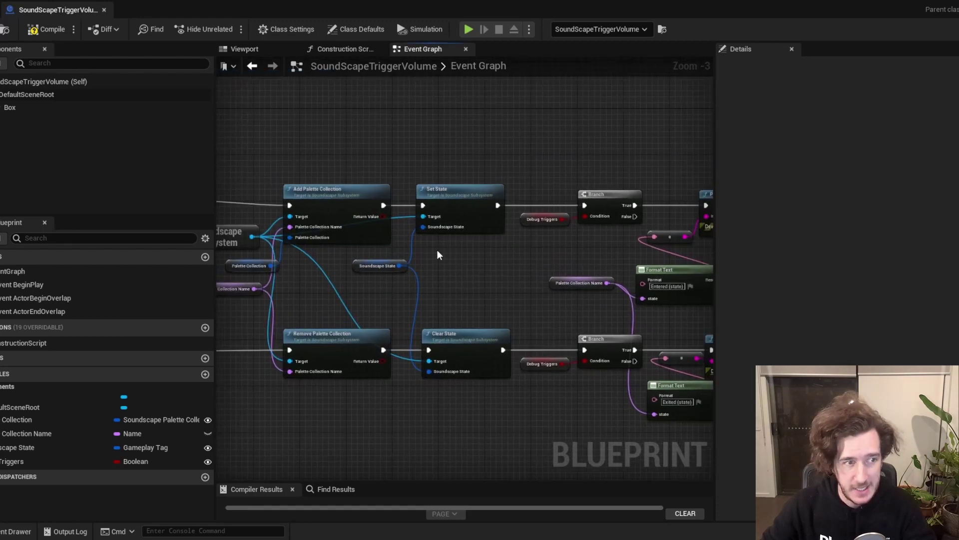
pyautogui.click(552, 283)
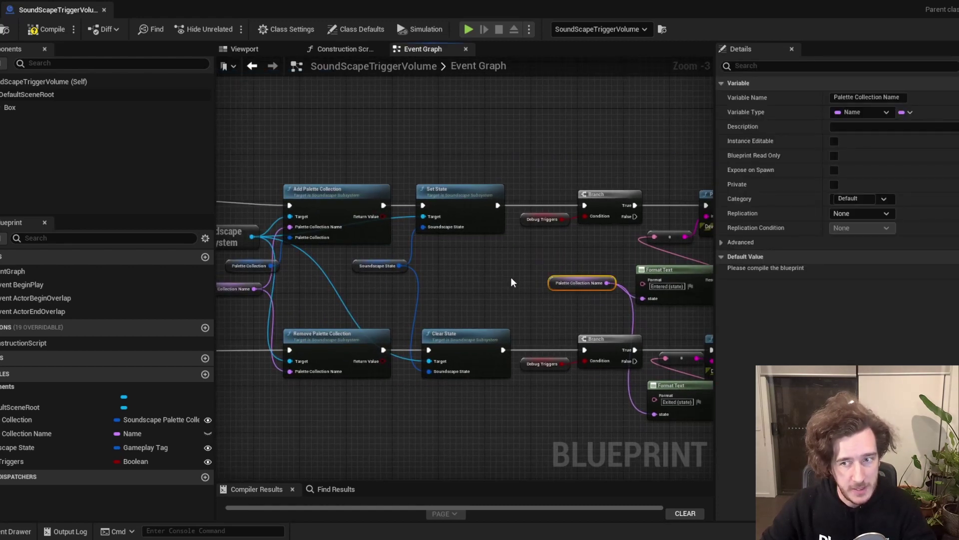
# Add a Soundscape State getter and a Set Palette Collection Name node beside Event BeginPlay.
pyautogui.moveTo(500, 273); pyautogui.dragTo(651, 311, button='right')
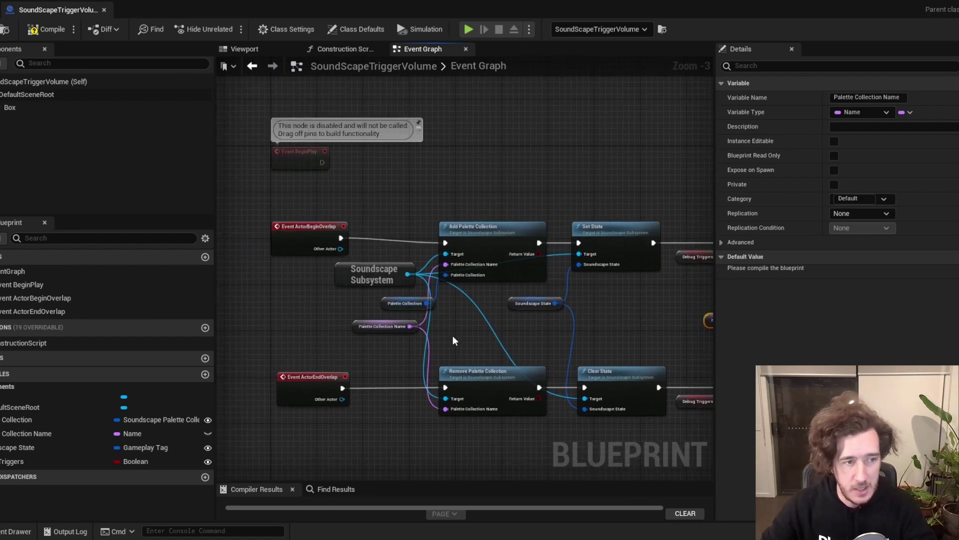
pyautogui.click(457, 158)
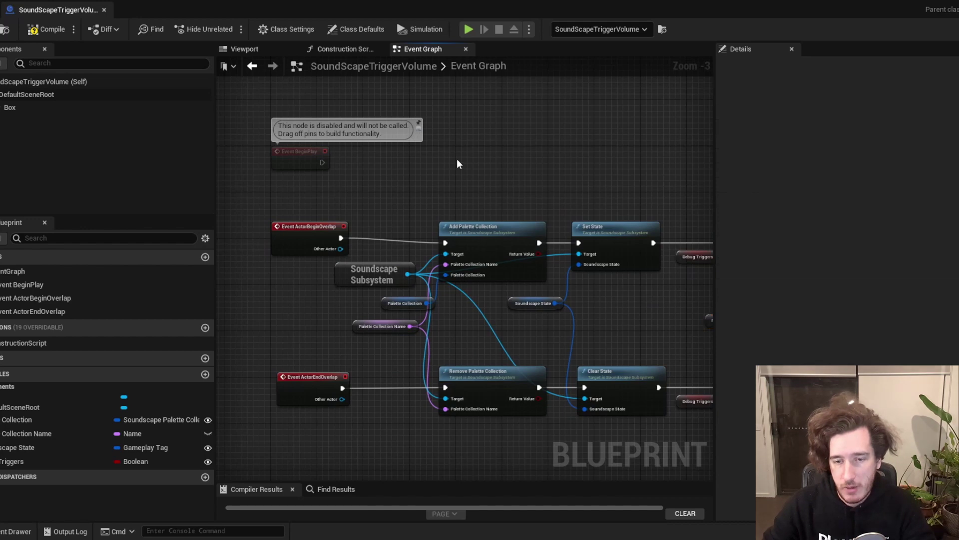
pyautogui.moveTo(449, 156); pyautogui.dragTo(431, 175, button='right')
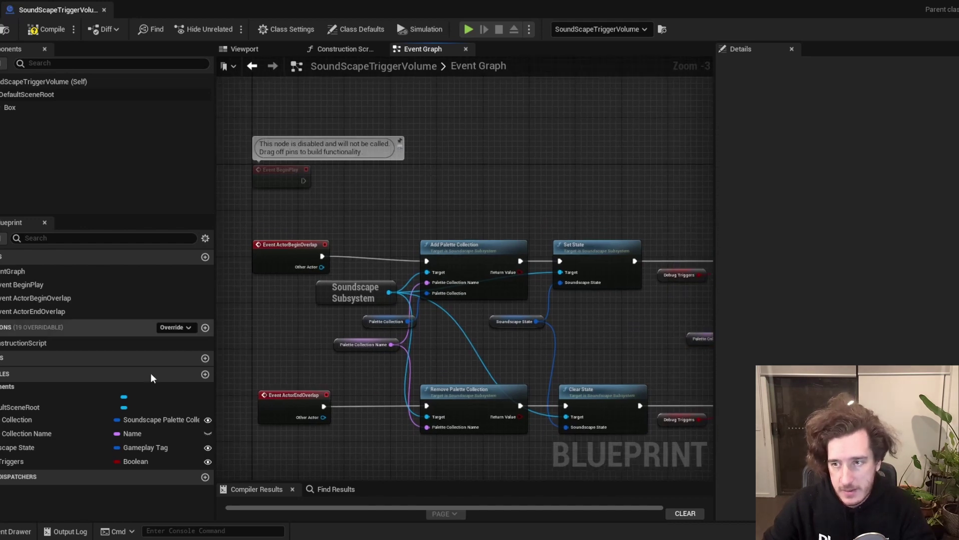
pyautogui.moveTo(39, 447); pyautogui.dragTo(433, 178)
pyautogui.click(414, 205)
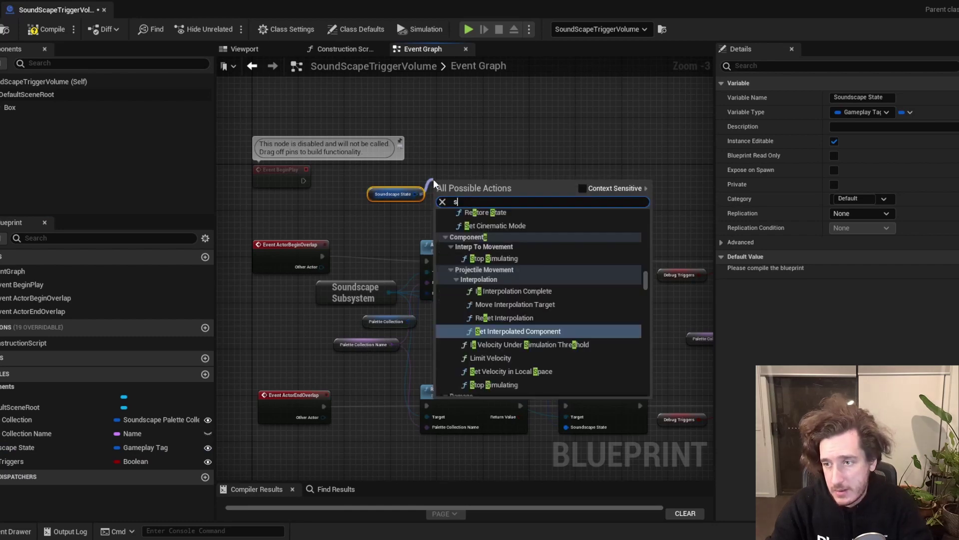
pyautogui.write('set')
pyautogui.write(' palet')
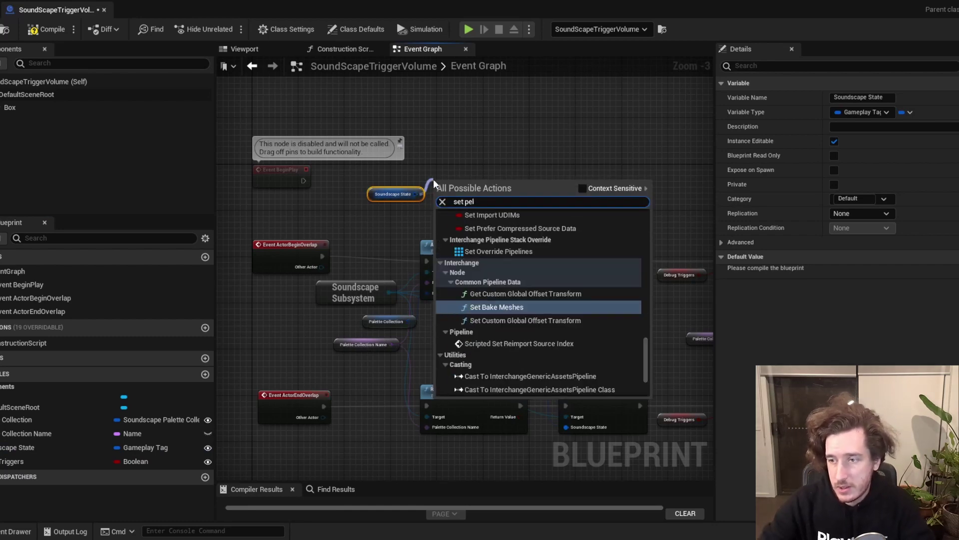
pyautogui.write('te coll')
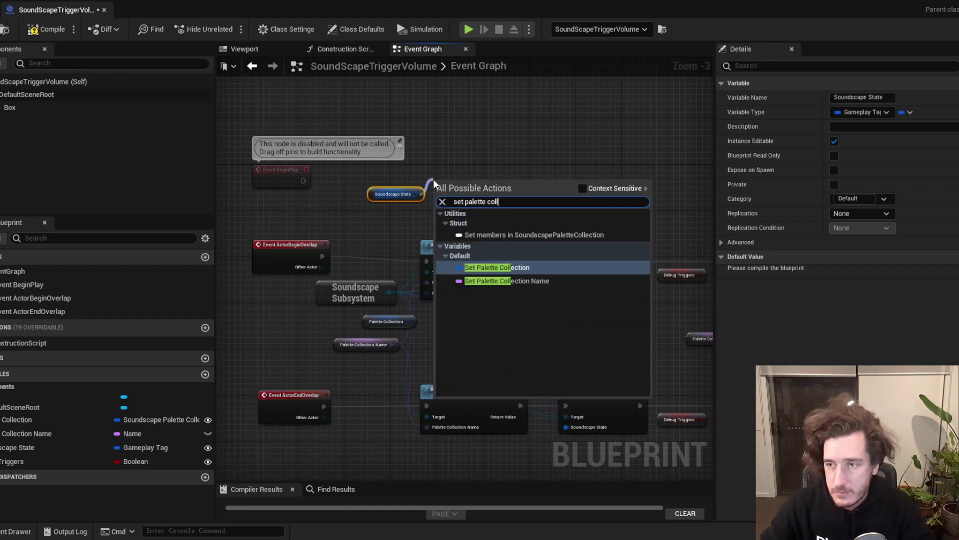
pyautogui.press('Down')
pyautogui.press('Return')
pyautogui.moveTo(483, 185); pyautogui.dragTo(508, 156)
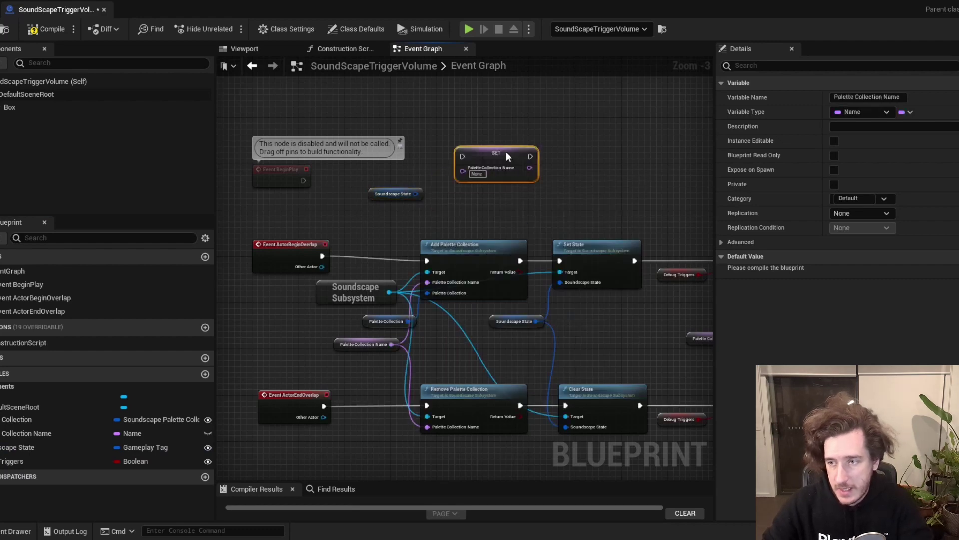
# Feed Soundscape State through Get Tag Name into the Palette Collection Name setter, run it from Event BeginPlay, then save and compile.
pyautogui.moveTo(415, 193); pyautogui.dragTo(446, 190)
pyautogui.write('get tag')
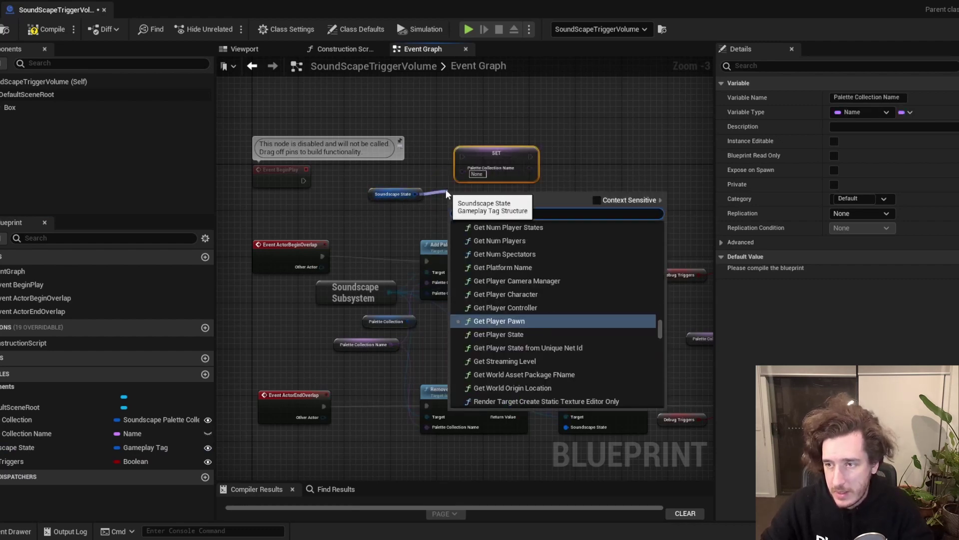
pyautogui.click(495, 332)
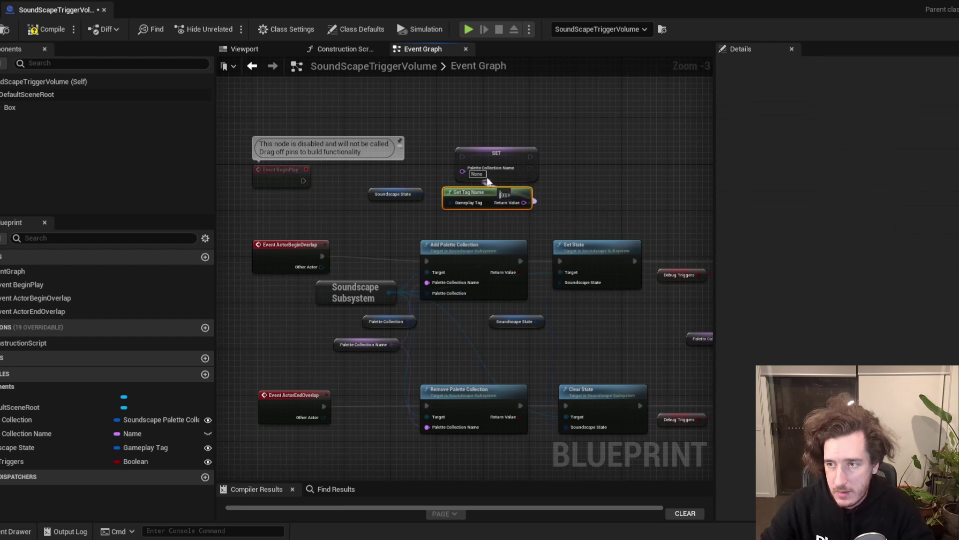
pyautogui.moveTo(303, 181); pyautogui.dragTo(580, 180)
pyautogui.click(561, 121)
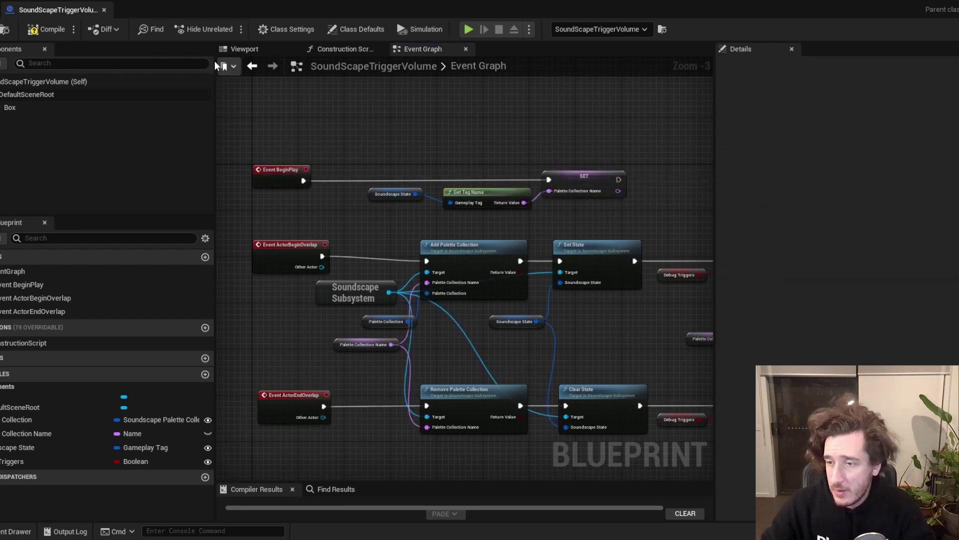
pyautogui.hotkey('ctrl', 's')
pyautogui.click(46, 29)
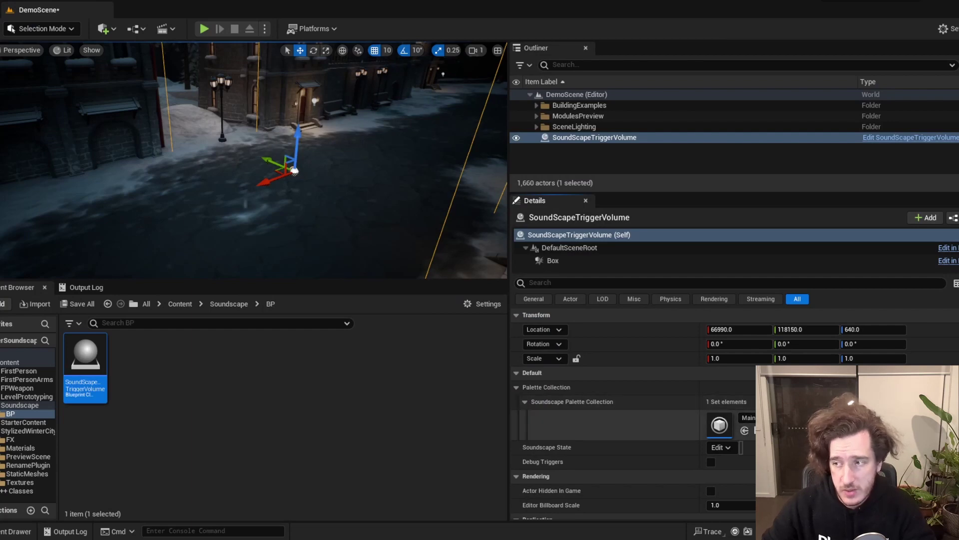
# Set the placed trigger volume's Soundscape State to the MainStreet tag.
pyautogui.click(729, 447)
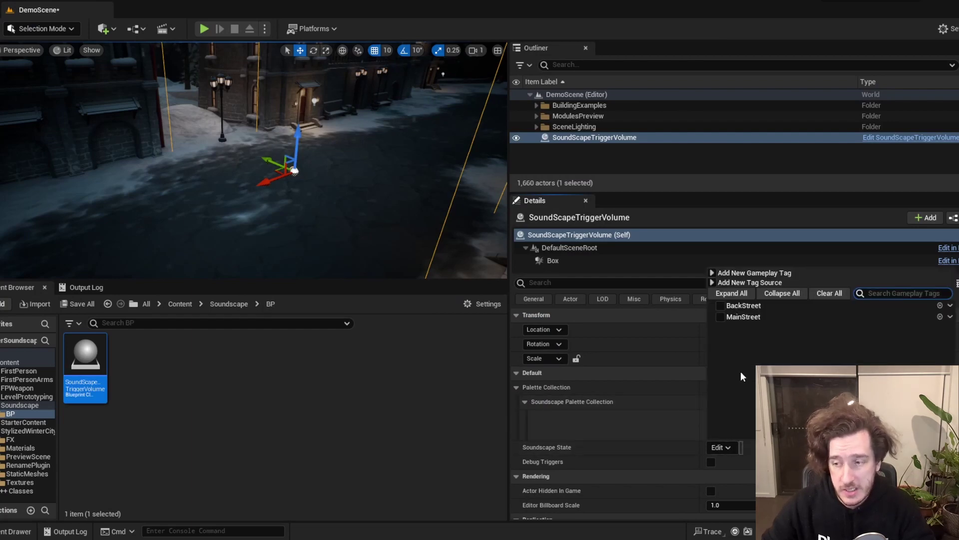
pyautogui.click(731, 318)
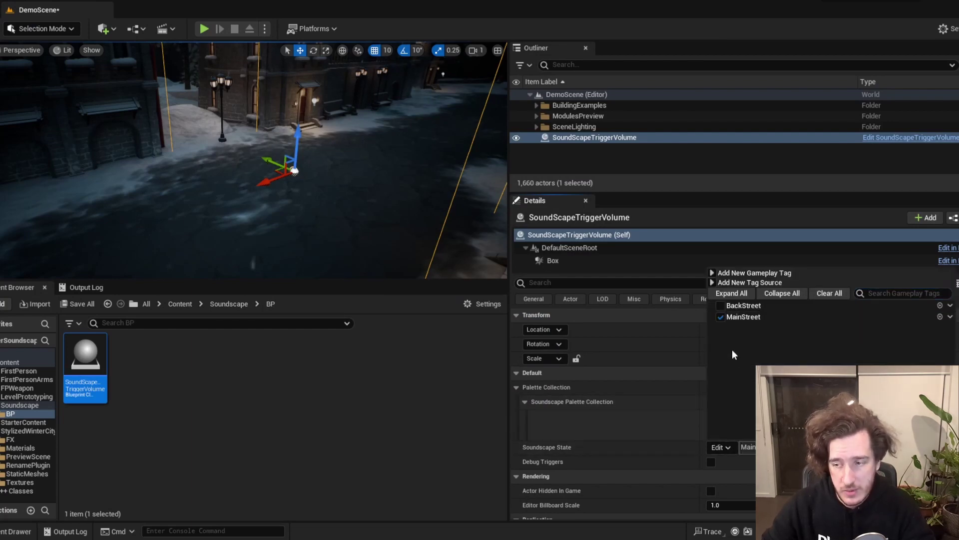
pyautogui.click(654, 439)
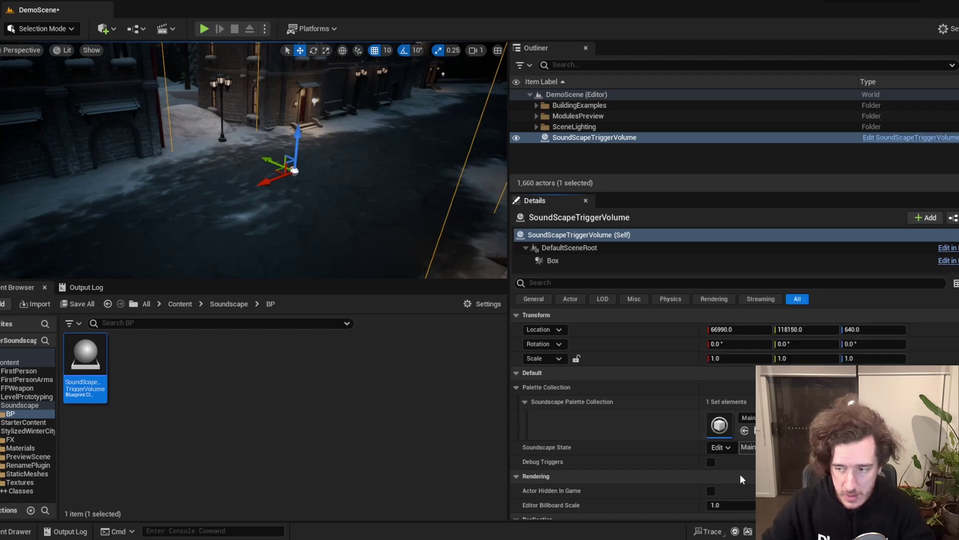
pyautogui.click(725, 448)
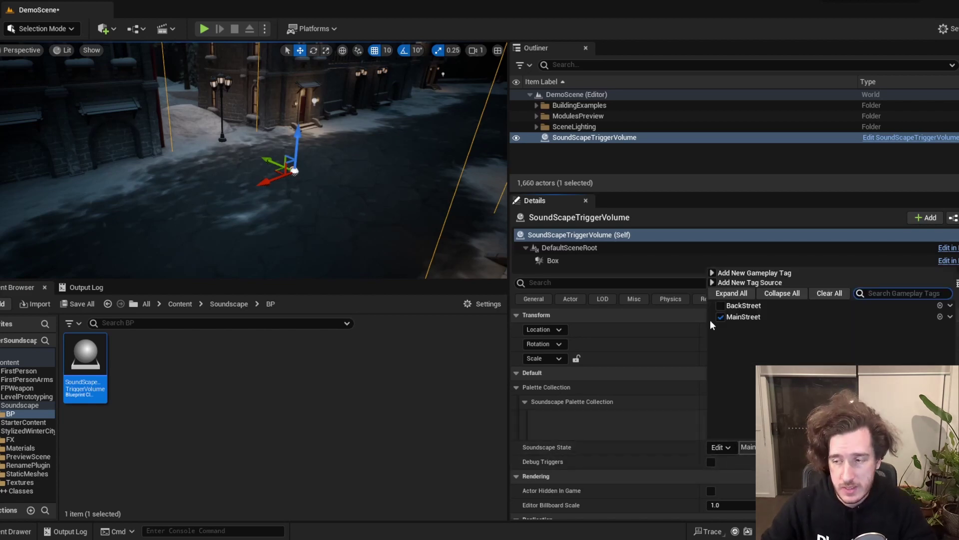
pyautogui.click(663, 422)
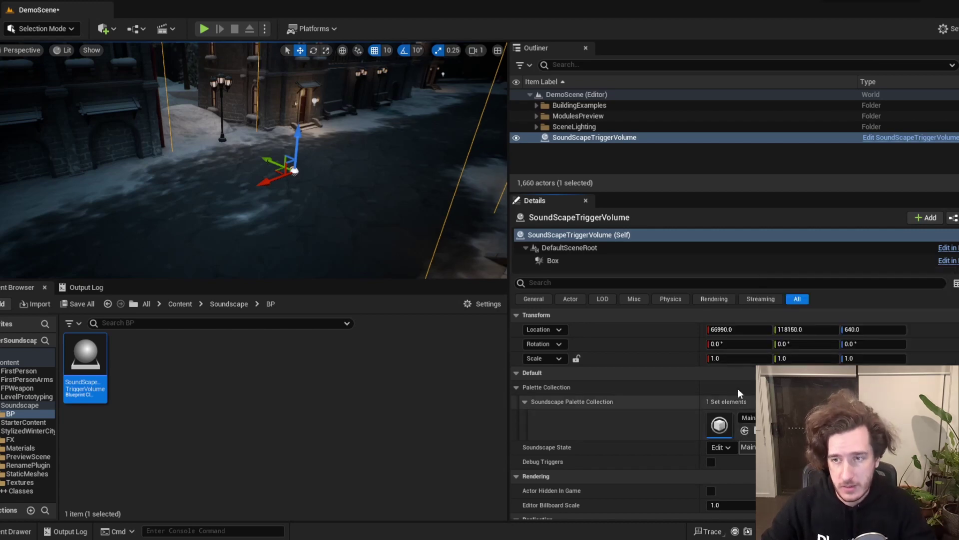
# Enable Debug Triggers on the placed trigger volume and save the level.
pyautogui.click(711, 461)
pyautogui.moveTo(350, 200); pyautogui.dragTo(380, 217, button='right')
pyautogui.hotkey('ctrl', 's')
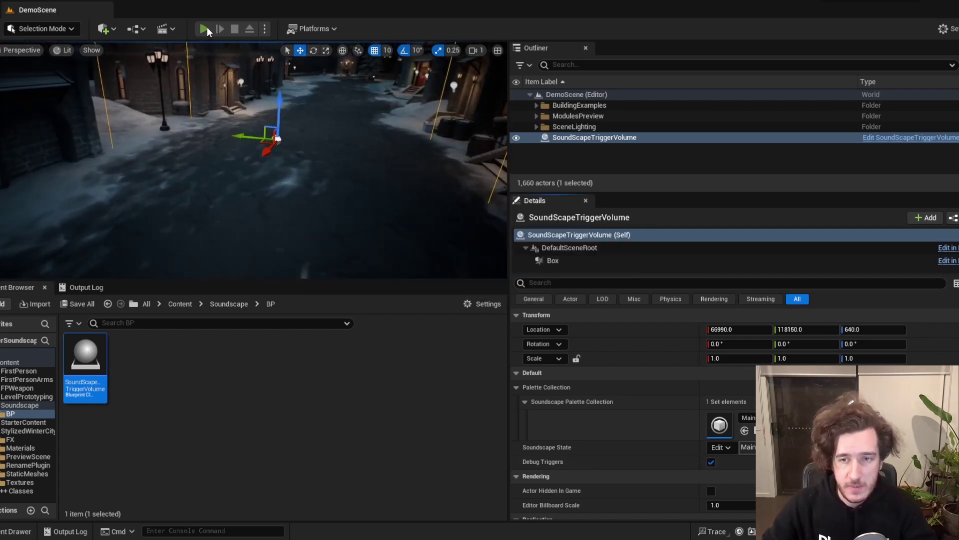
# Play the level and walk through the trigger volume to check its debug messages, then stop playing.
pyautogui.click(205, 28)
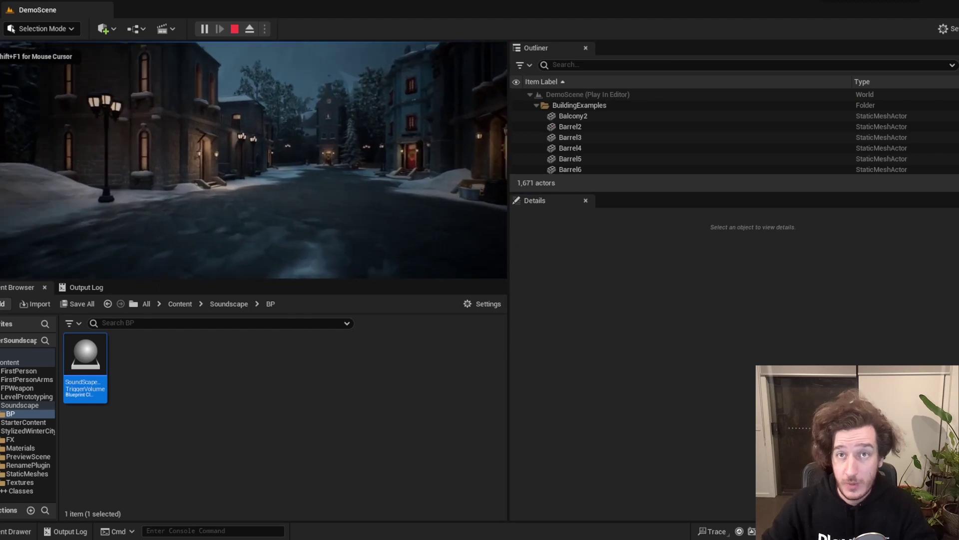
pyautogui.press('w')
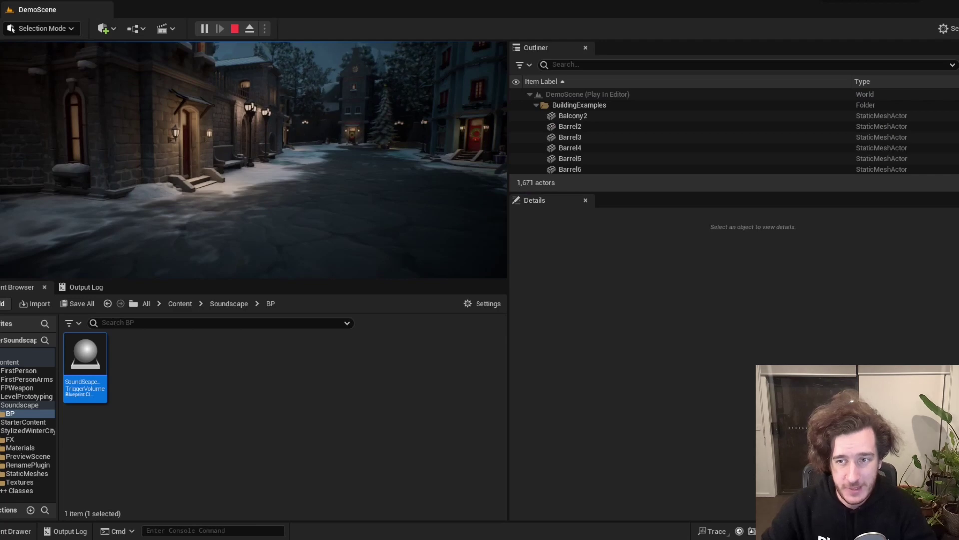
pyautogui.press('w')
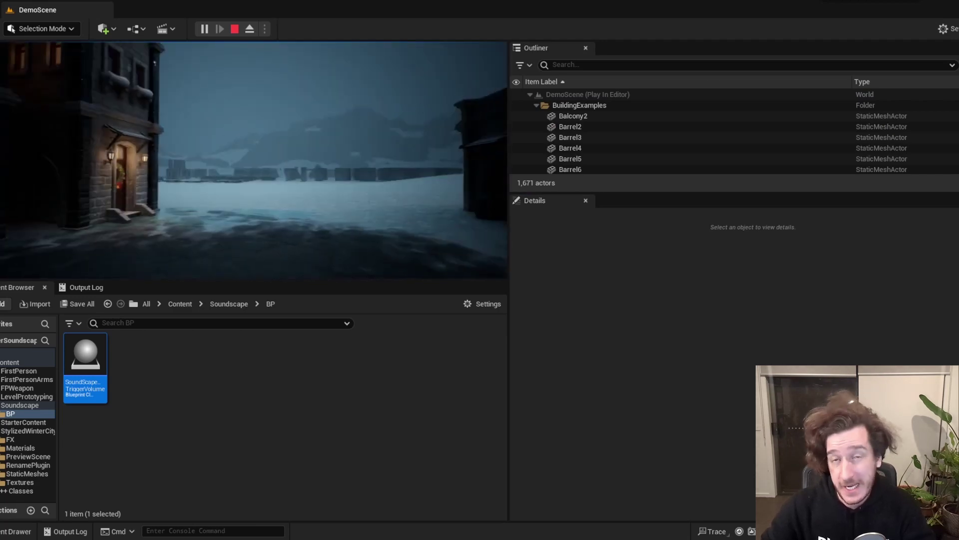
pyautogui.press('w')
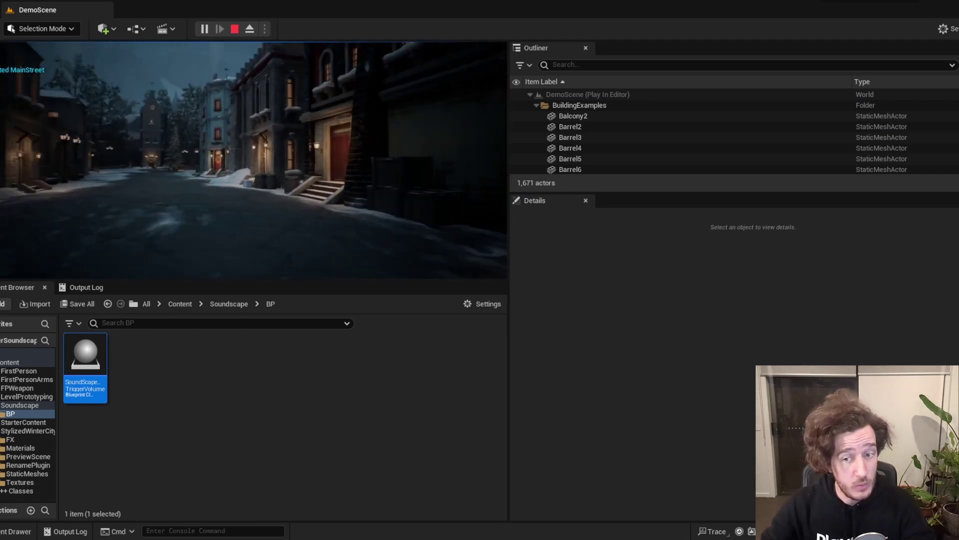
pyautogui.press('Escape')
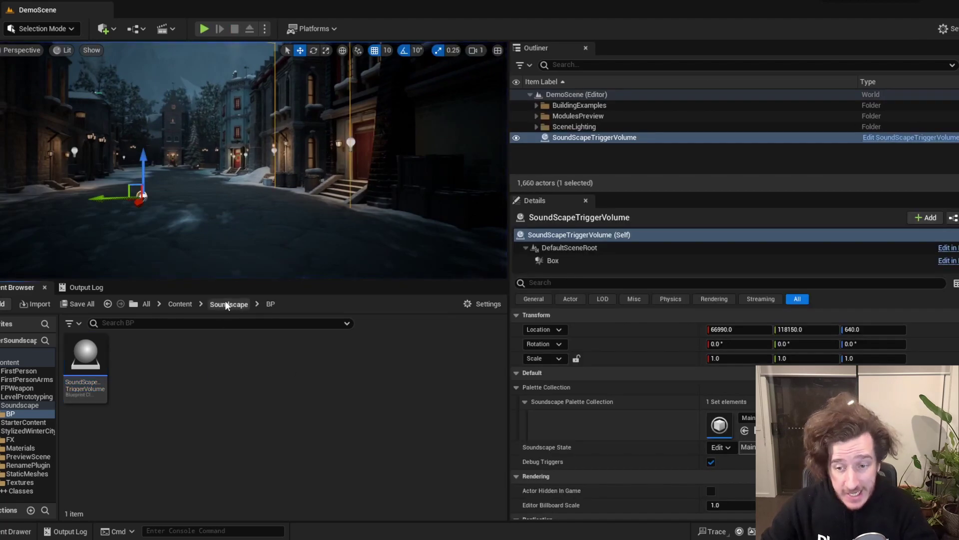
# Duplicate the MainStreet palette and Snow color in the Soundscape folder and rename the Snow copy as SmellyCellar.
pyautogui.click(229, 304)
pyautogui.click(152, 392)
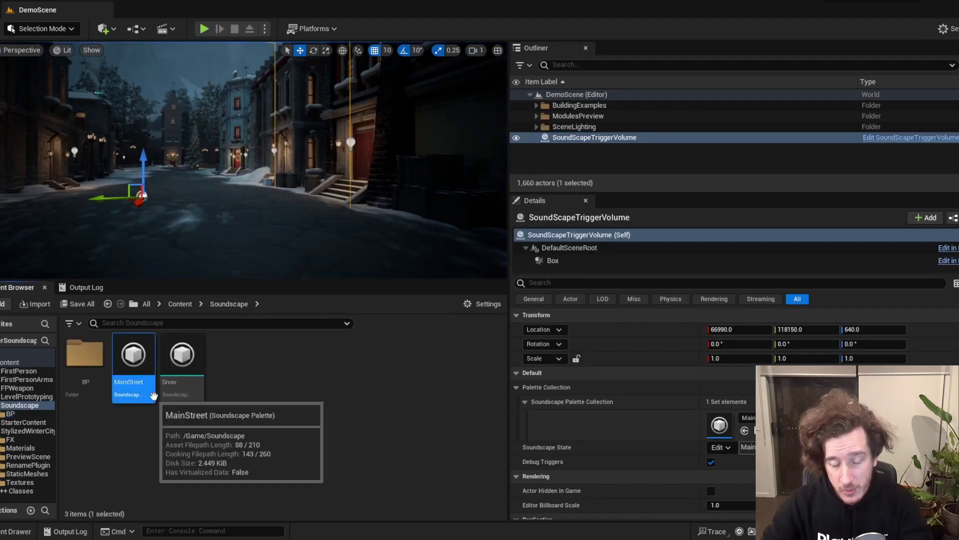
pyautogui.keyDown('ctrl'); pyautogui.click(182, 389); pyautogui.keyUp('ctrl')
pyautogui.hotkey('ctrl', 'd')
pyautogui.click(243, 390)
pyautogui.press('F2')
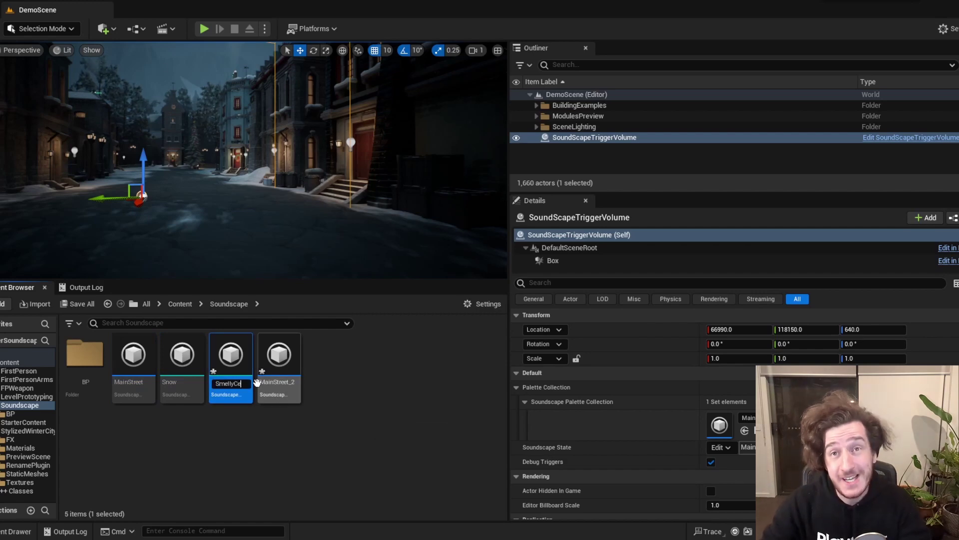
pyautogui.press('Return')
# Rename the duplicated MainStreet_2 palette as BackStreet.
pyautogui.click(270, 365)
pyautogui.press('F2')
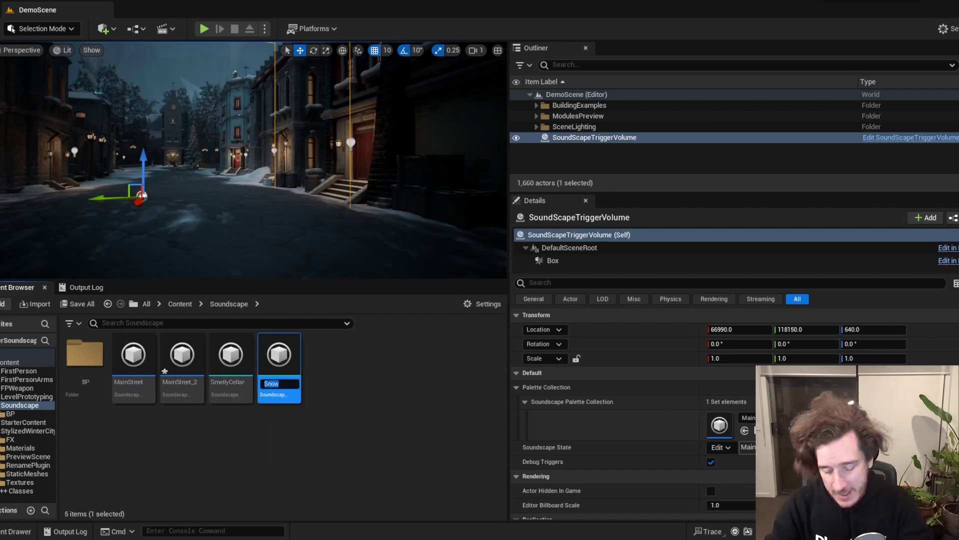
pyautogui.press('Return')
pyautogui.click(171, 365)
pyautogui.press('F2')
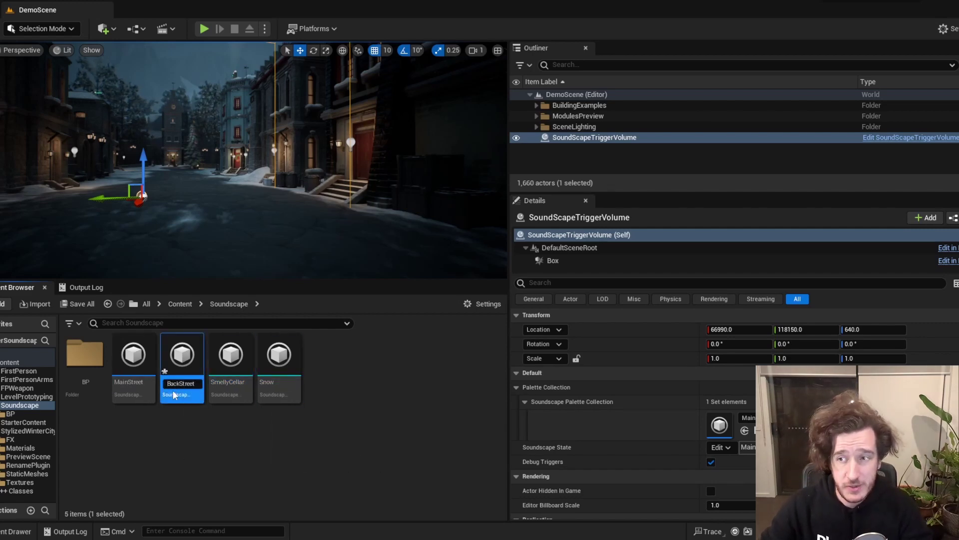
pyautogui.press('Return')
# Open the BackStreet palette and set its Soundscape Color to SmellyCellar.
pyautogui.doubleClick(134, 360)
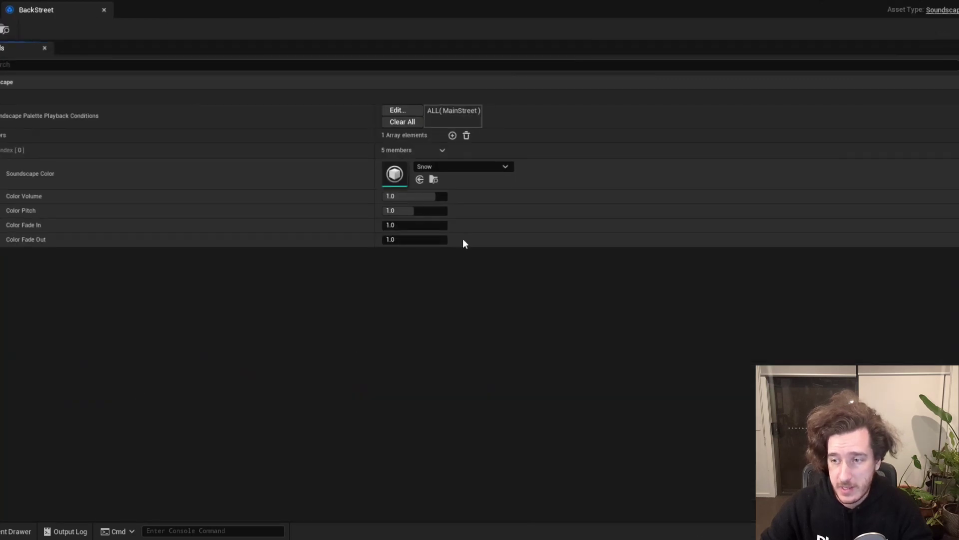
pyautogui.click(454, 166)
pyautogui.click(489, 313)
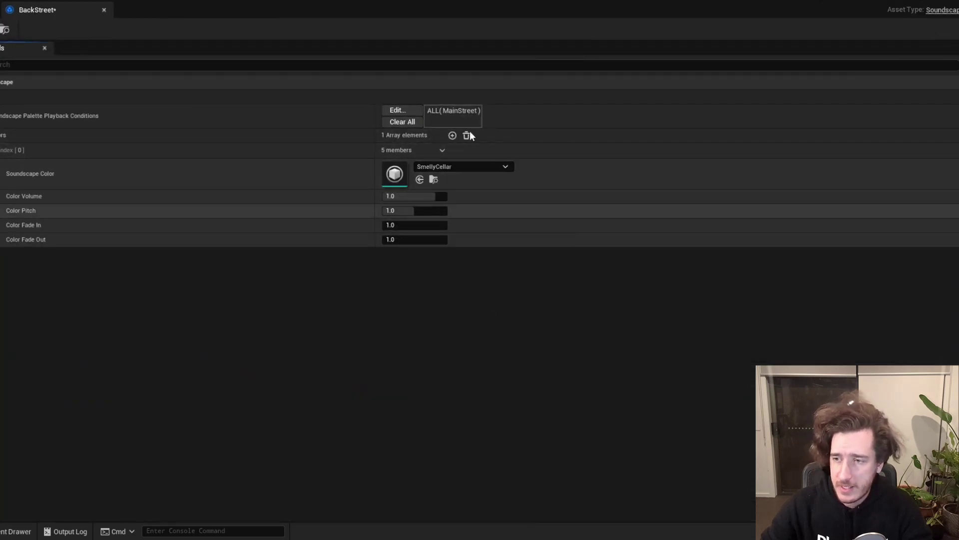
# Set the BackStreet palette's playback condition query to All Tags Match with the BackStreet tag, save the palette, and return to the level.
pyautogui.click(408, 110)
pyautogui.click(505, 231)
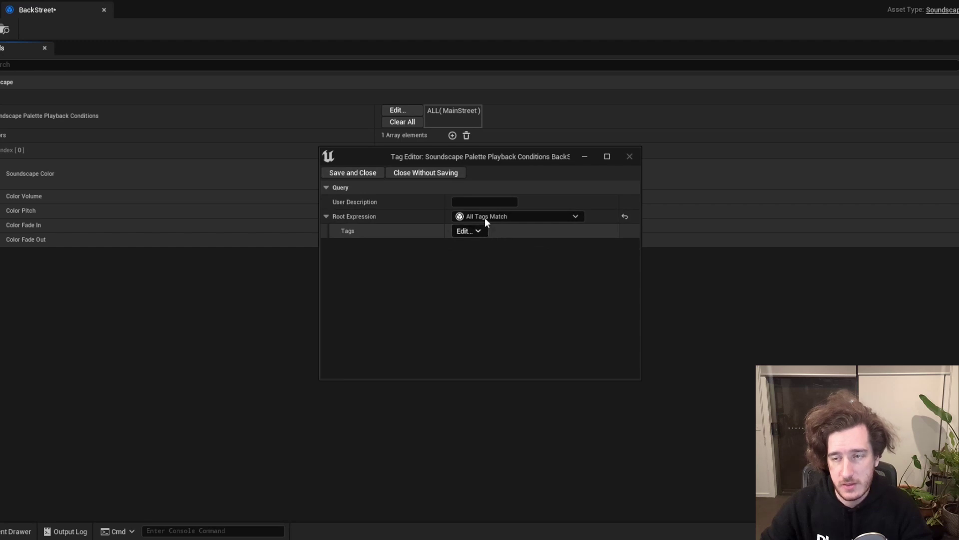
pyautogui.click(475, 231)
pyautogui.click(489, 277)
pyautogui.click(412, 313)
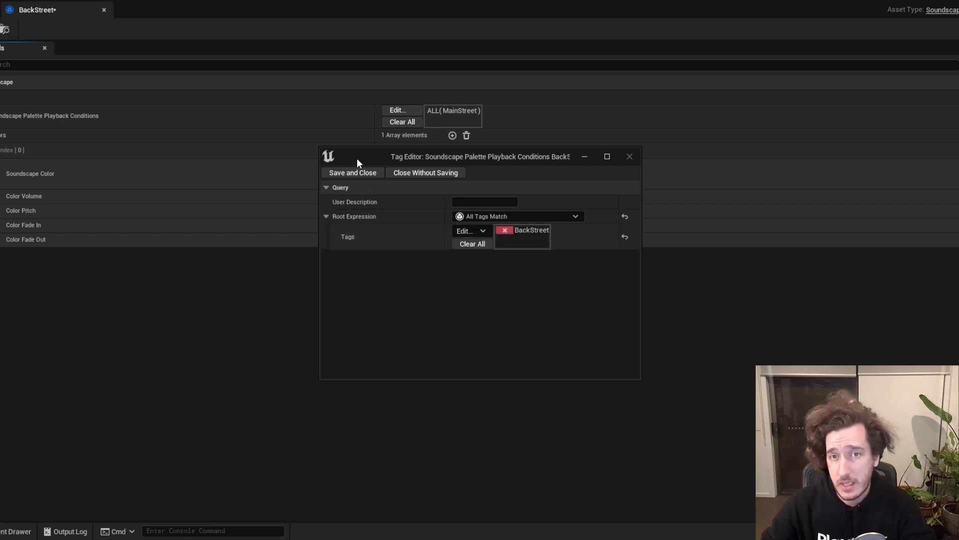
pyautogui.click(172, 257)
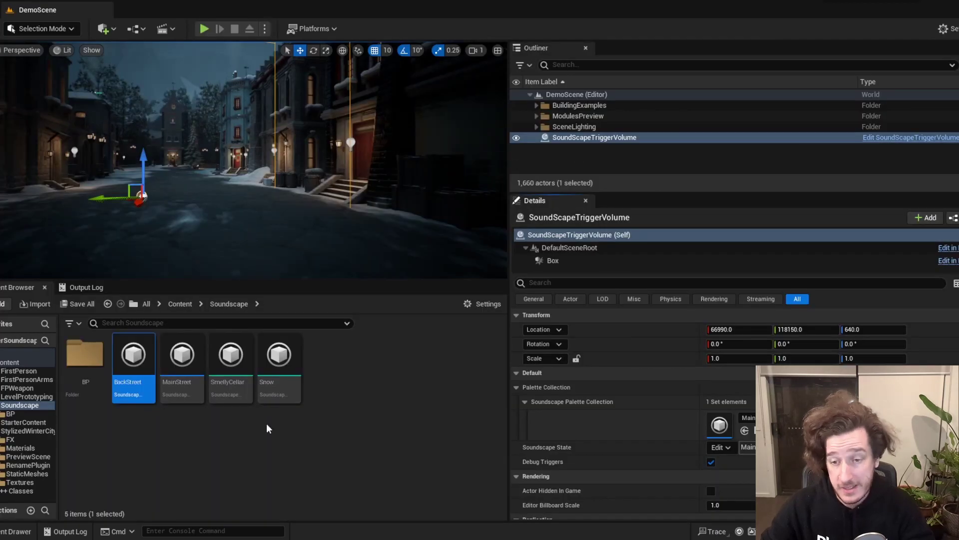
pyautogui.click(268, 429)
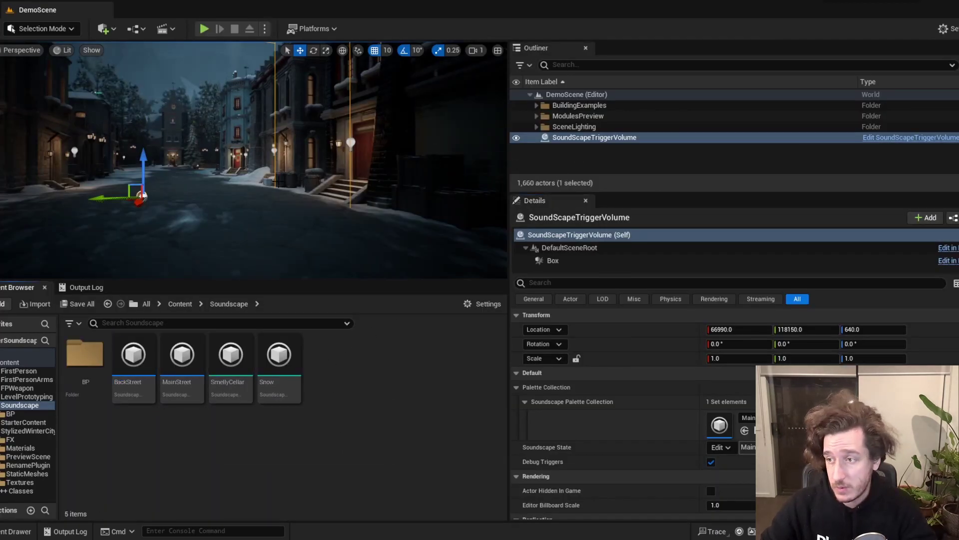
# Duplicate the SoundScapeTriggerVolume in the level and rename the original actor as MainStreet.
pyautogui.moveTo(279, 181); pyautogui.dragTo(160, 215, button='right')
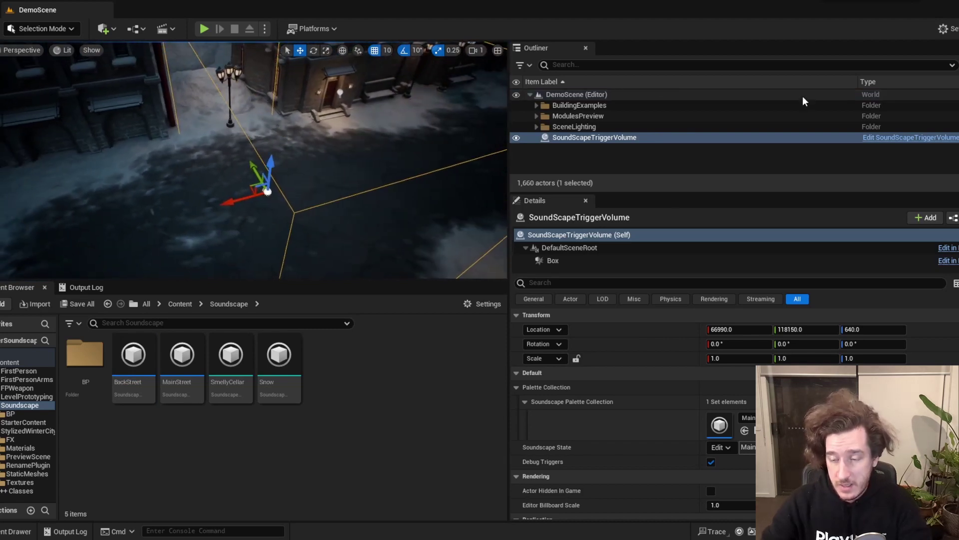
pyautogui.hotkey('ctrl', 'd')
pyautogui.click(627, 138)
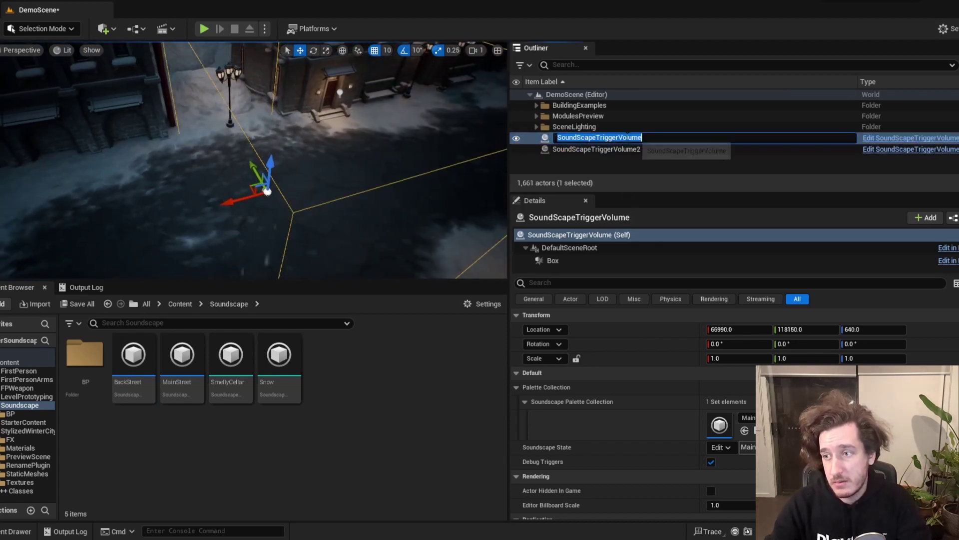
pyautogui.press('F2')
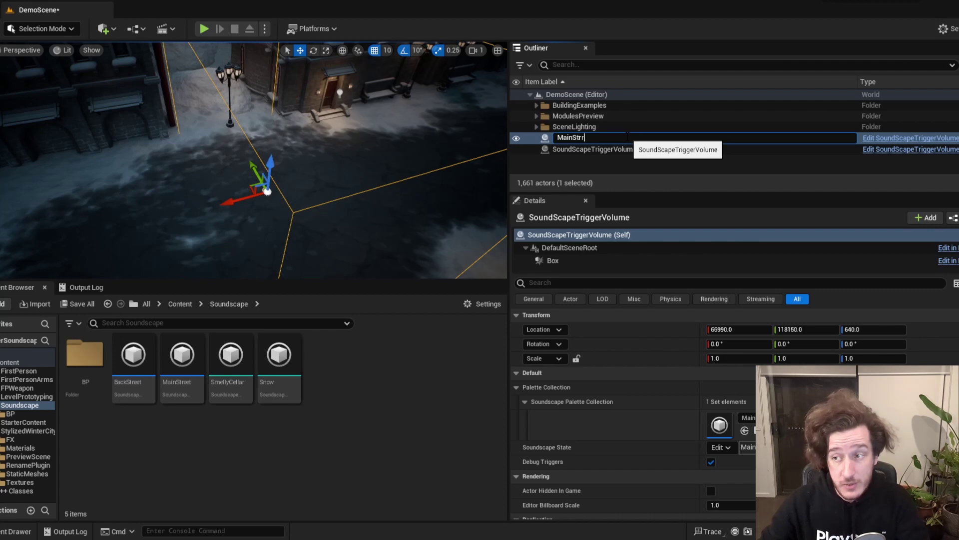
pyautogui.write('MainStreet')
pyautogui.press('Return')
# Rename the duplicated SoundScapeTriggerVolume2 actor as Backstreet.
pyautogui.click(624, 146)
pyautogui.press('F2')
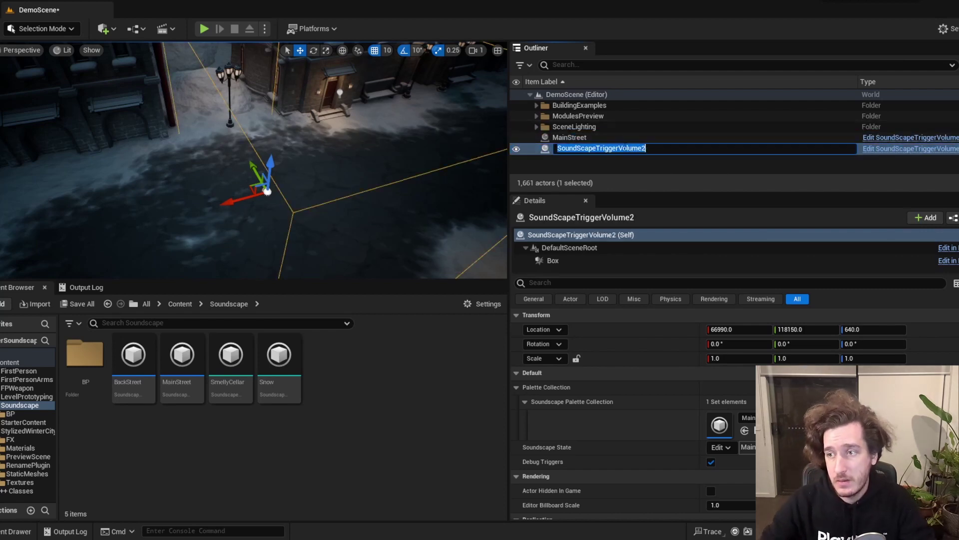
pyautogui.write('Backstreet')
pyautogui.press('Return')
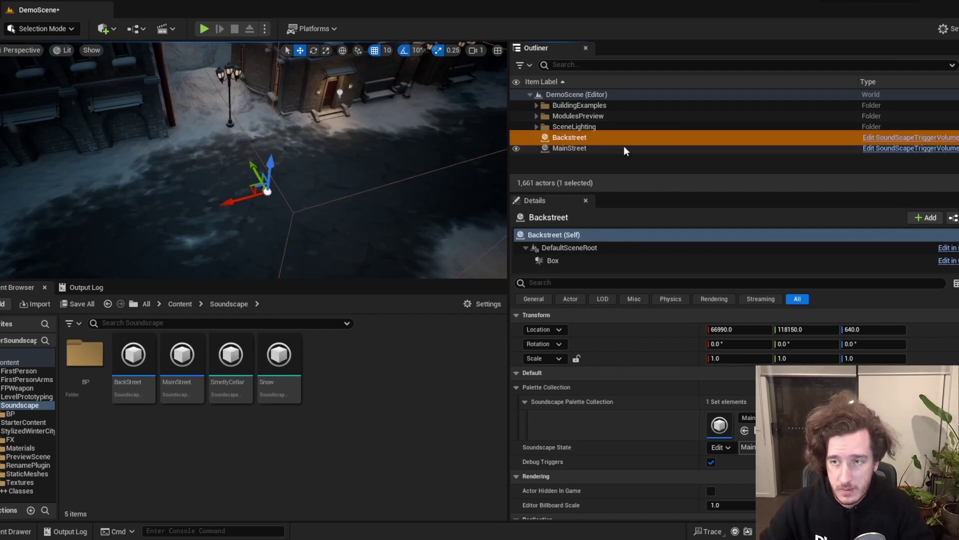
# Move the Backstreet trigger volume along Y to 119470, placing it behind the street's buildings.
pyautogui.doubleClick(600, 137)
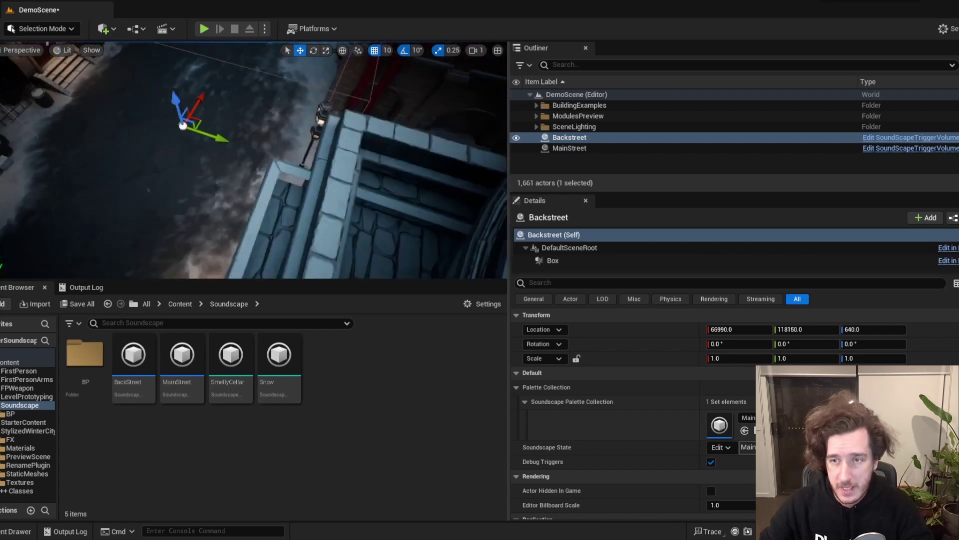
pyautogui.moveTo(136, 169); pyautogui.dragTo(317, 167)
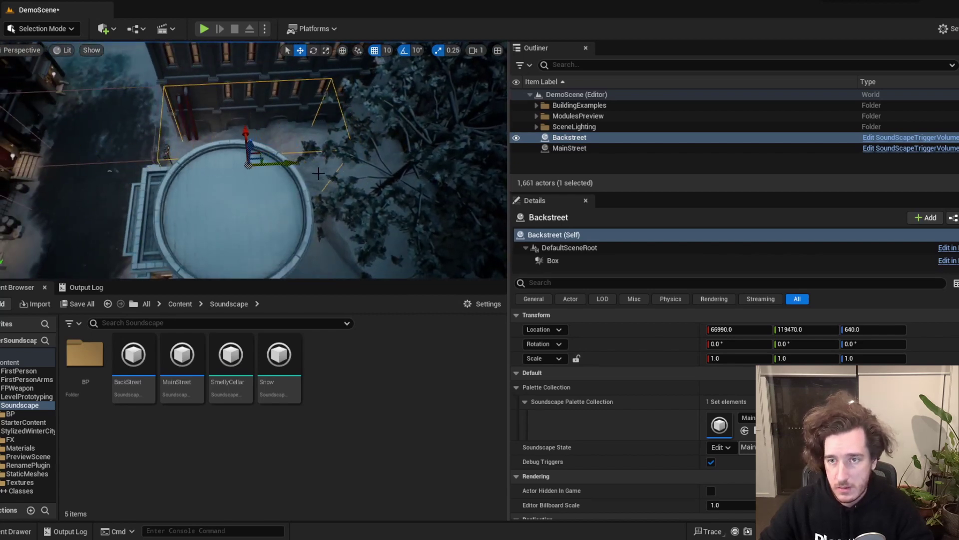
pyautogui.moveTo(318, 173); pyautogui.dragTo(239, 194, button='right')
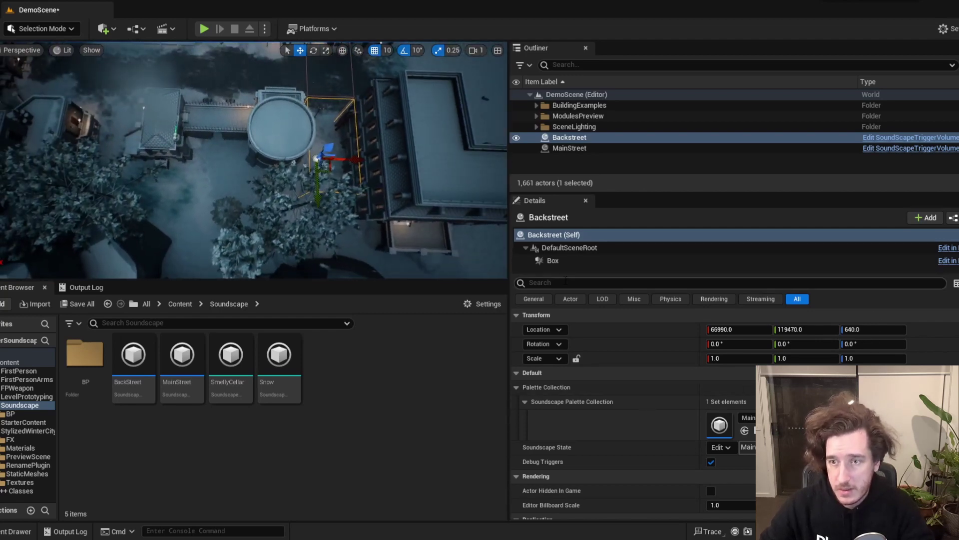
# Enlarge the Backstreet volume's Box to an X extent of about 1960 and offset it to about -1670, 500 to cover the area behind the buildings.
pyautogui.click(554, 261)
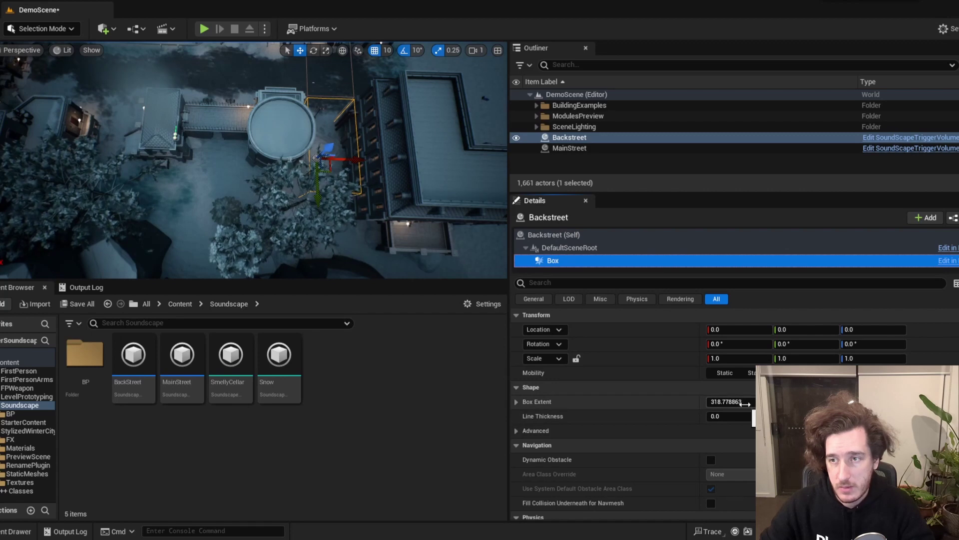
pyautogui.moveTo(744, 402)
pyautogui.mouseDown()
pyautogui.moveTo(709, 402)
pyautogui.moveTo(750, 401)
pyautogui.mouseUp()
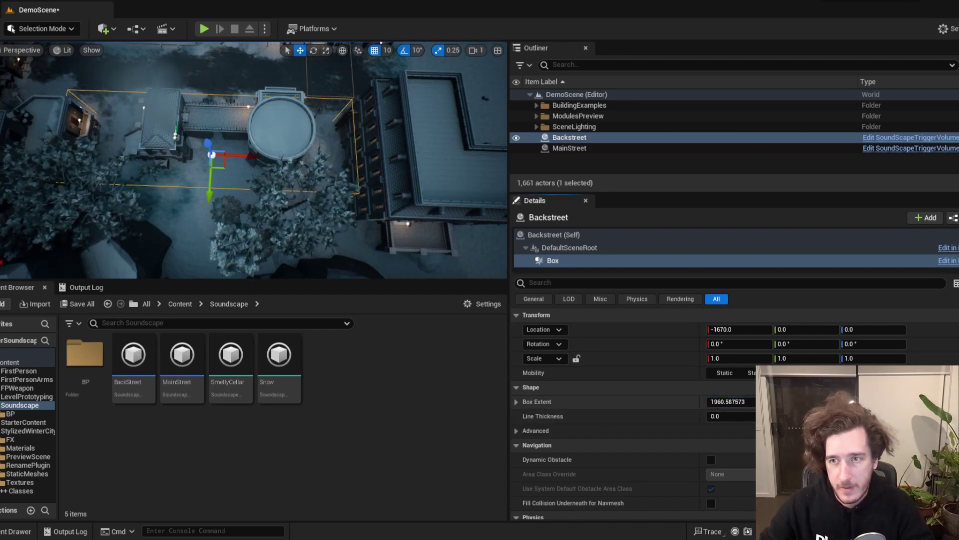
pyautogui.moveTo(873, 402); pyautogui.dragTo(825, 402)
pyautogui.moveTo(209, 204); pyautogui.dragTo(215, 229)
pyautogui.moveTo(391, 204); pyautogui.dragTo(175, 192, button='right')
pyautogui.moveTo(431, 201); pyautogui.dragTo(415, 201, button='right')
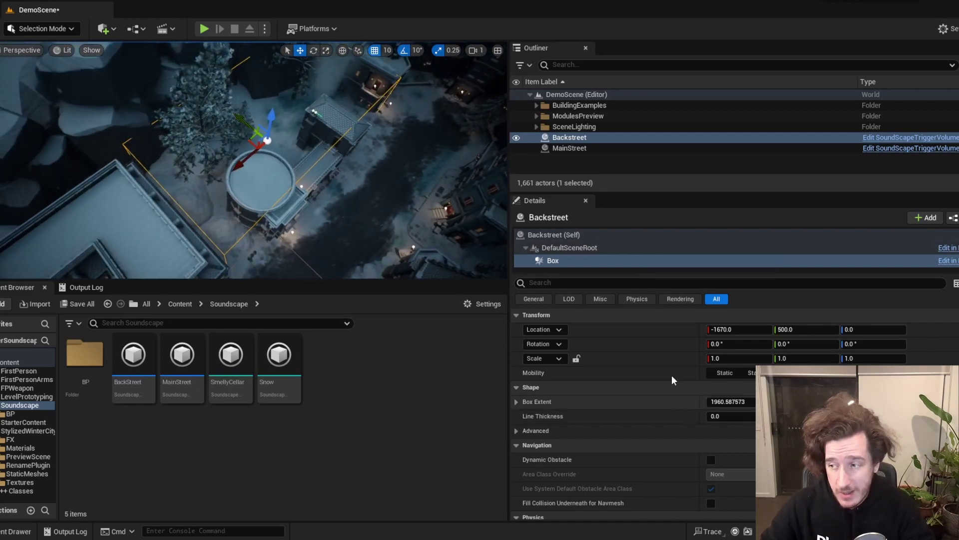
# Assign the BackStreet palette and the BackStreet Soundscape State tag to the Backstreet volume, and save the level.
pyautogui.click(595, 235)
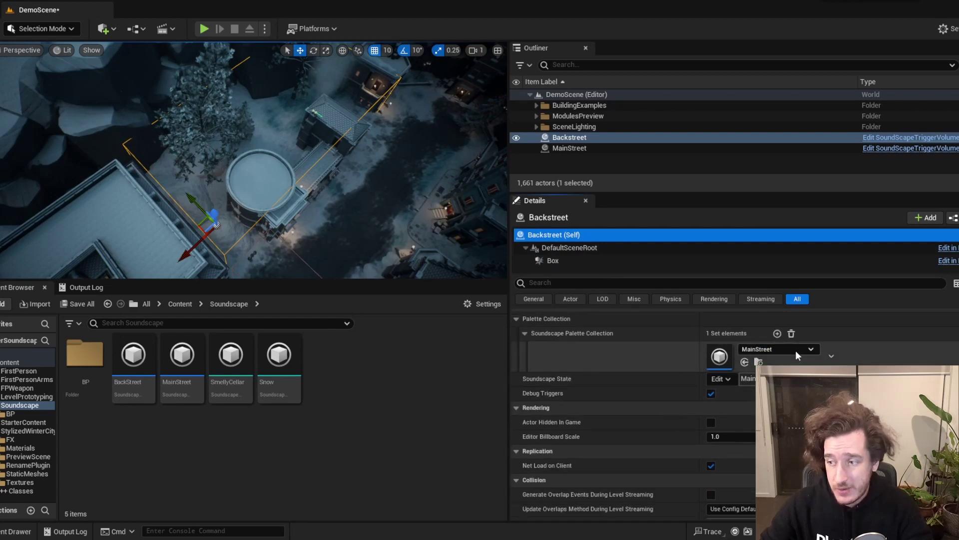
pyautogui.click(796, 349)
pyautogui.click(794, 221)
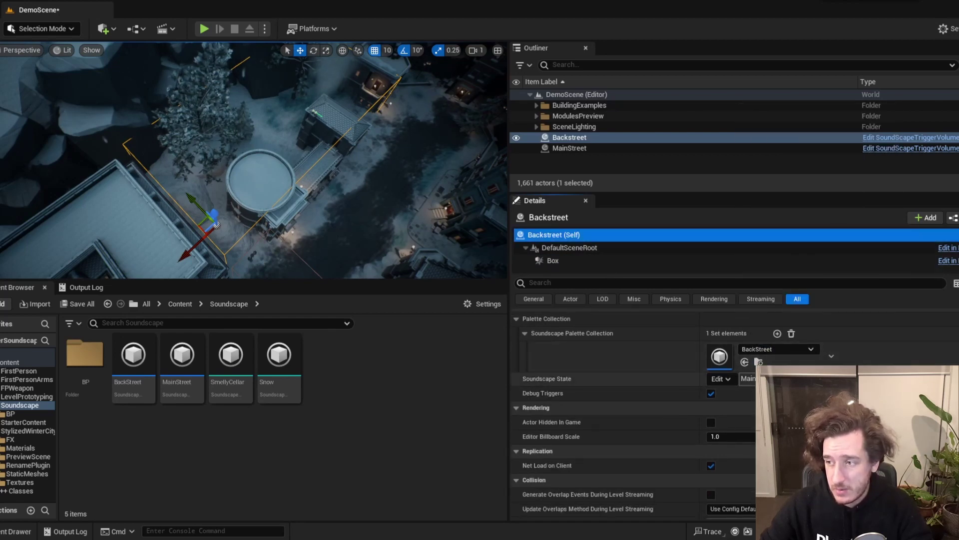
pyautogui.click(717, 379)
pyautogui.click(744, 237)
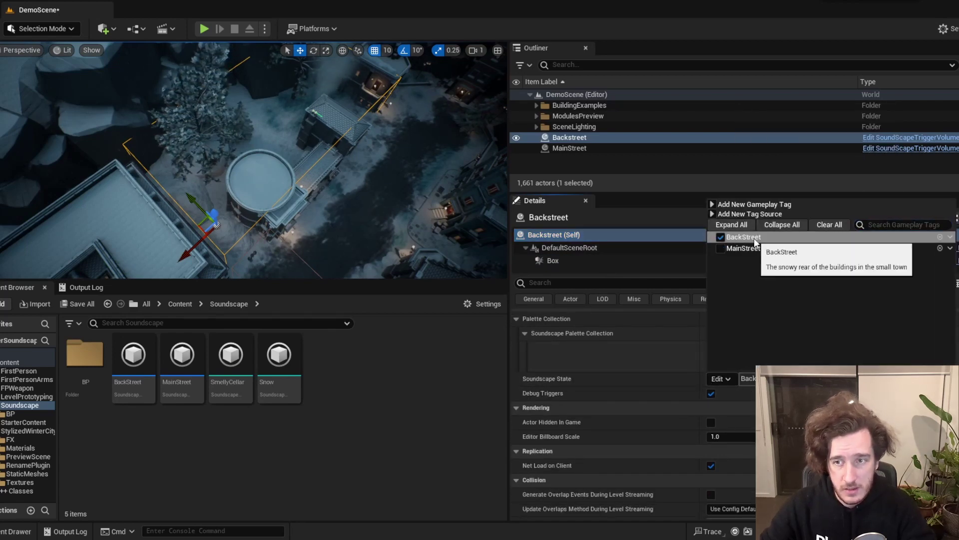
pyautogui.click(679, 360)
pyautogui.moveTo(226, 198); pyautogui.dragTo(227, 100, button='right')
pyautogui.hotkey('ctrl', 's')
# Playtest the level, walking back and forth between the main street and back street to check the trigger volumes' debug messages.
pyautogui.hotkey('alt', 'p')
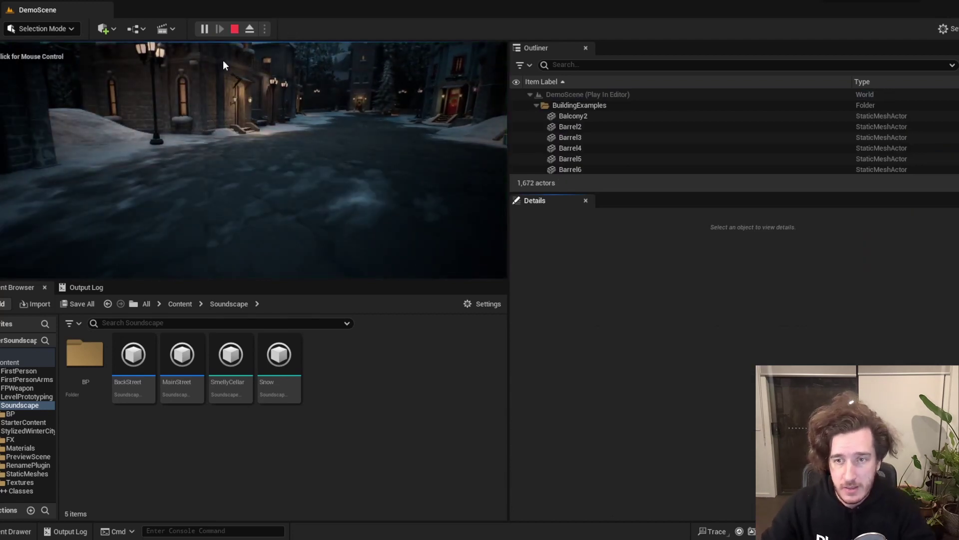
pyautogui.click(254, 98)
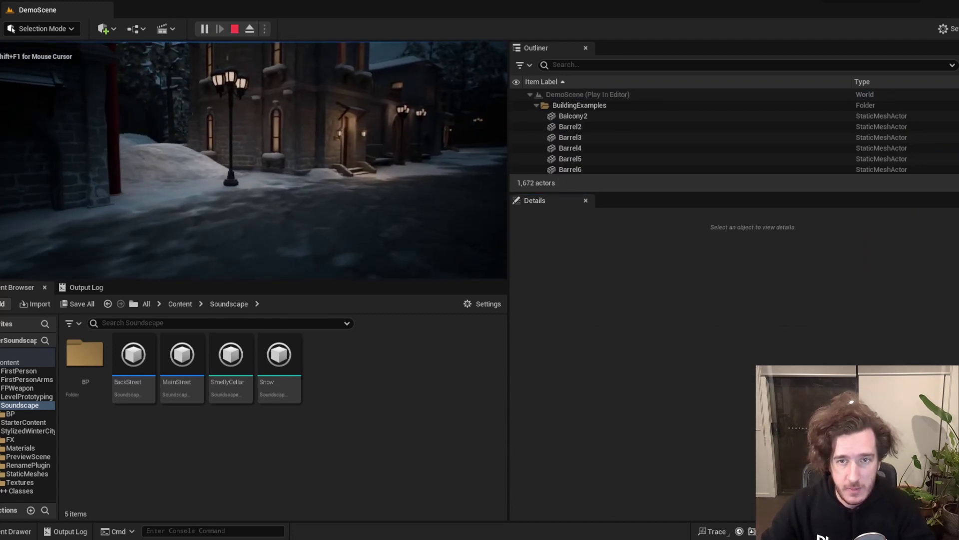
pyautogui.press('w')
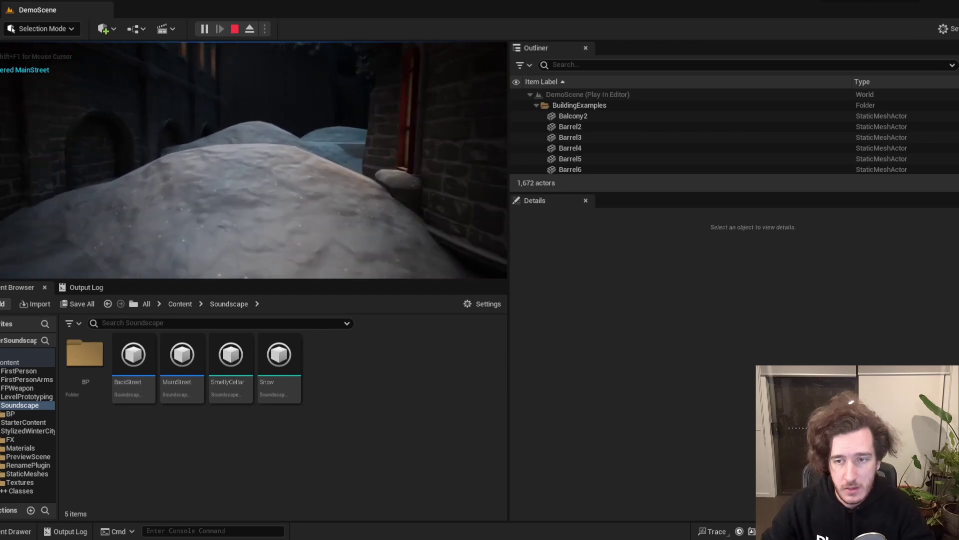
pyautogui.press('w')
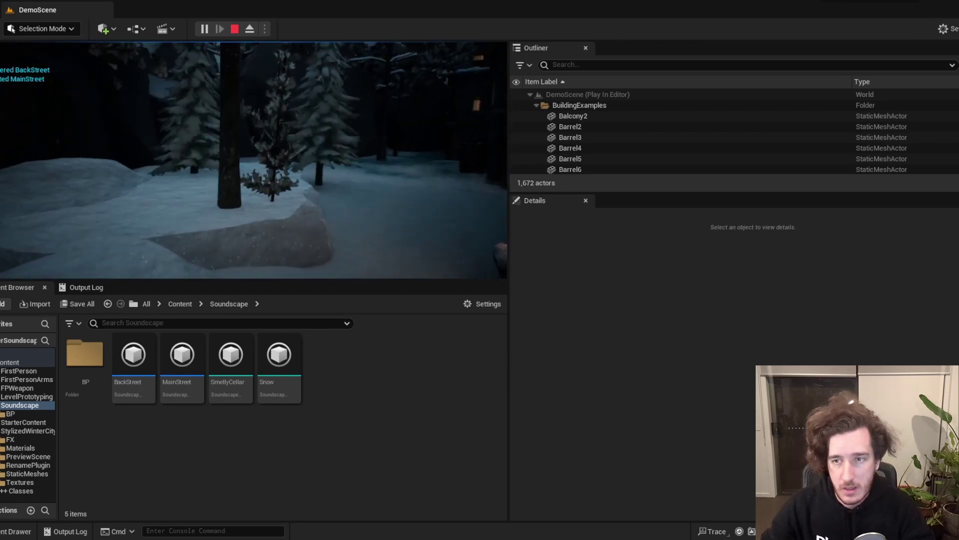
pyautogui.press('w')
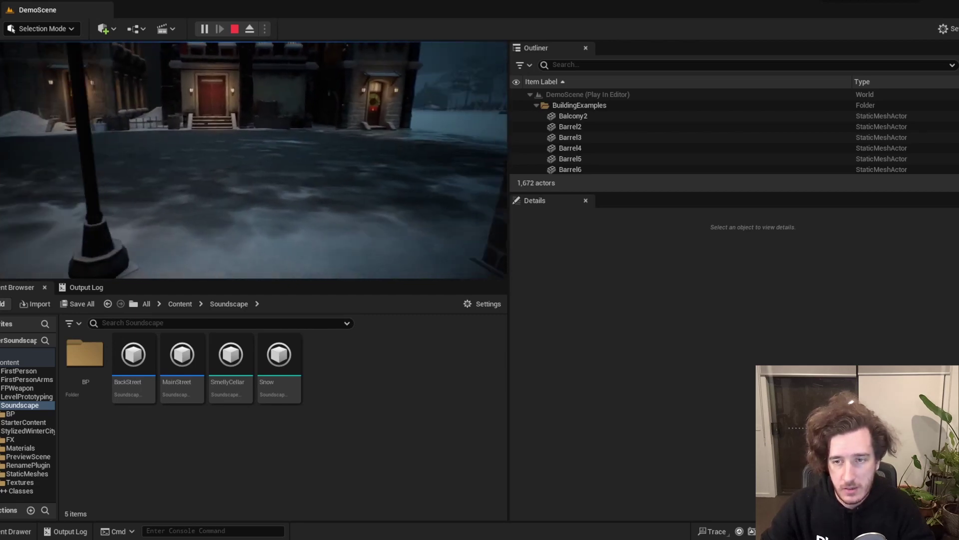
pyautogui.press('w')
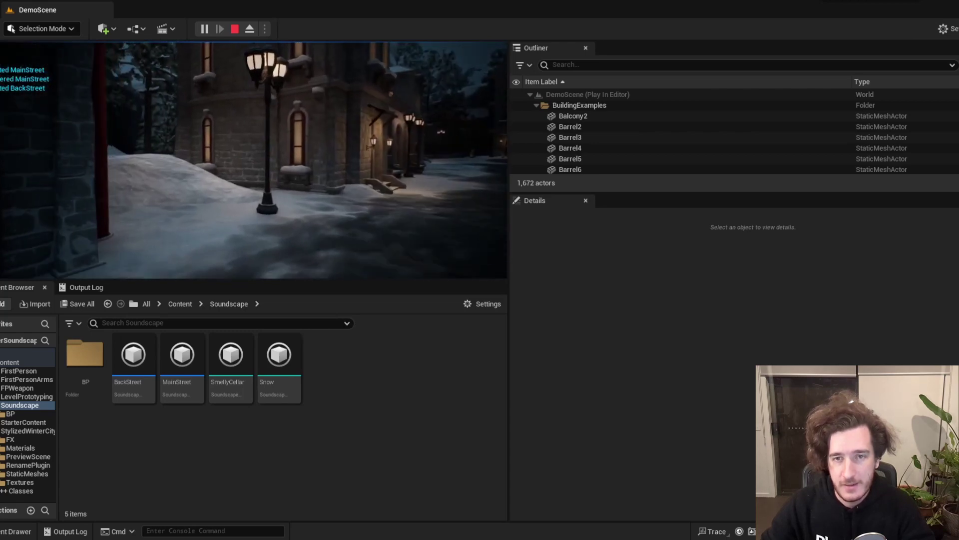
pyautogui.press('w')
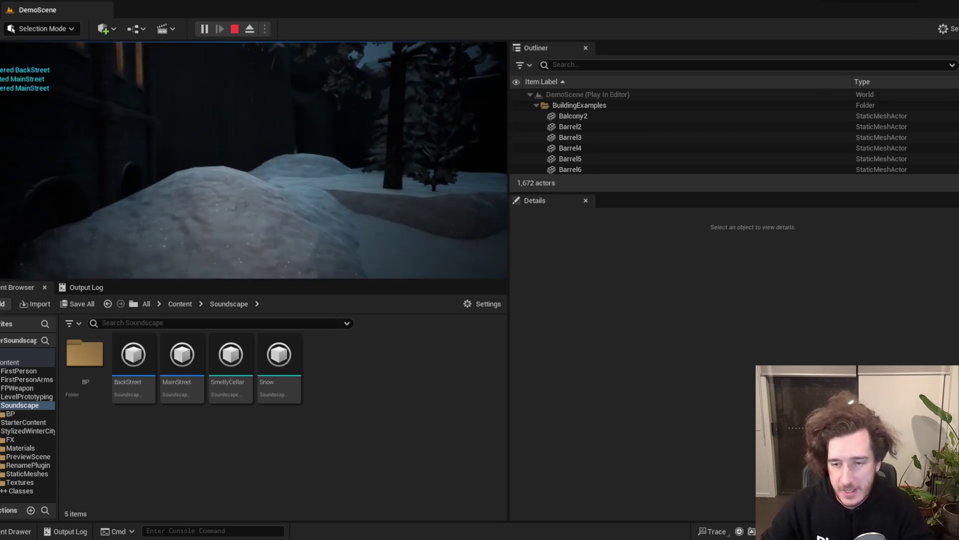
pyautogui.press('Escape')
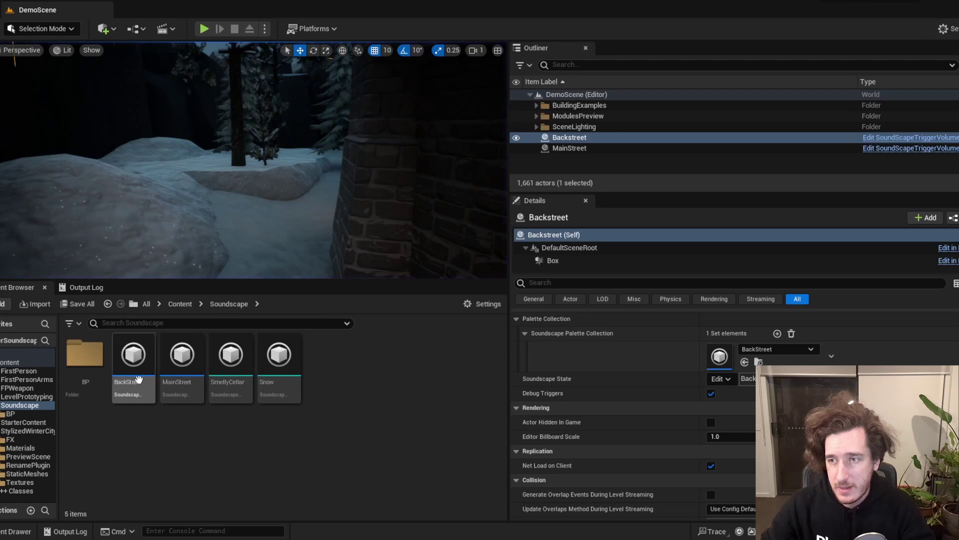
# Open the SmellyCellar color and set its Sound to the Fire_Sparks01 sound wave.
pyautogui.doubleClick(227, 384)
pyautogui.click(453, 113)
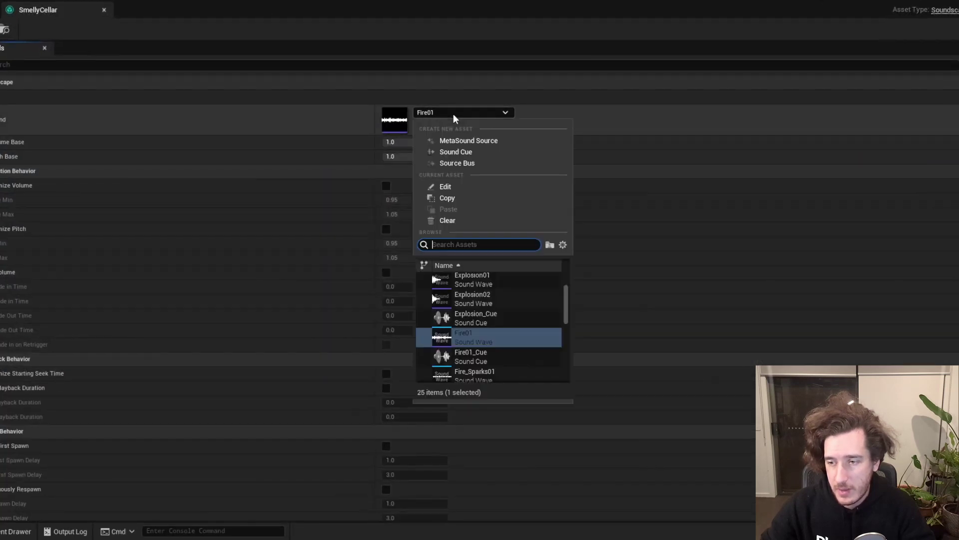
pyautogui.scroll(-2, 482, 322)
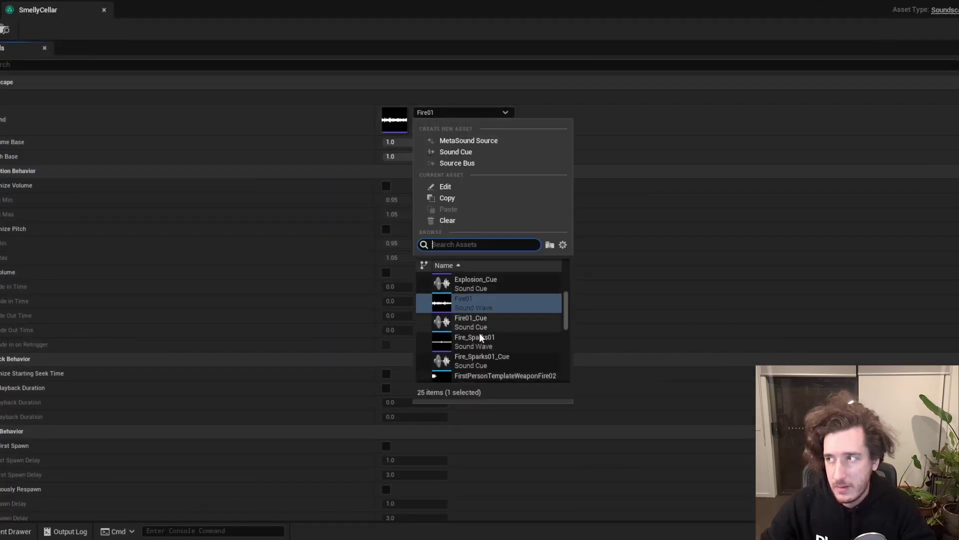
pyautogui.click(479, 336)
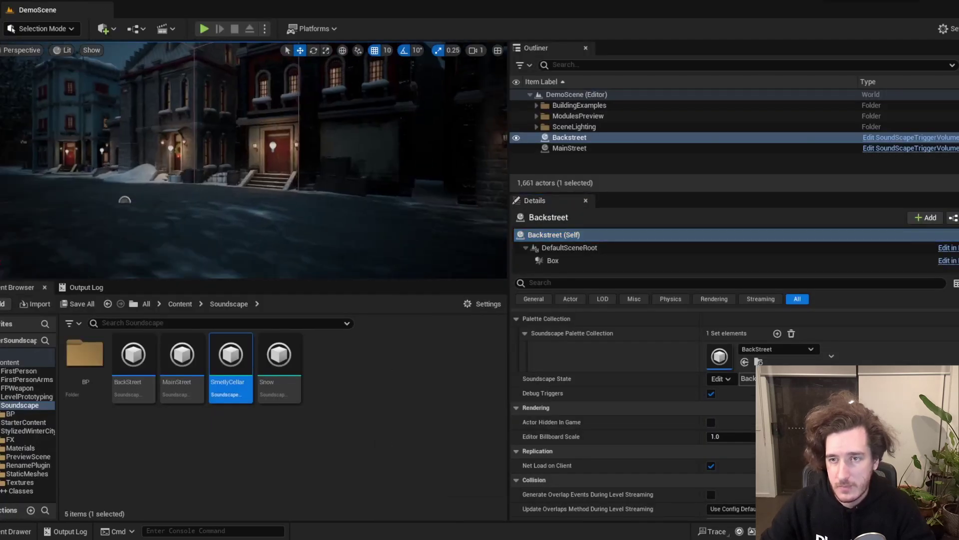
# Playtest the level again, walking along the back street and through the stone archway to check the new ambient sound.
pyautogui.moveTo(243, 55); pyautogui.dragTo(221, 55, button='right')
pyautogui.click(203, 28)
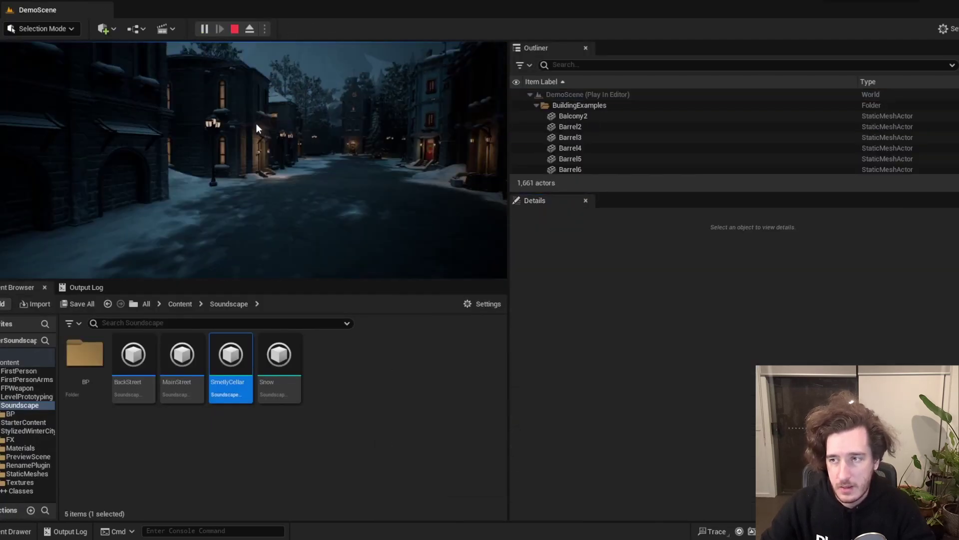
pyautogui.press('w')
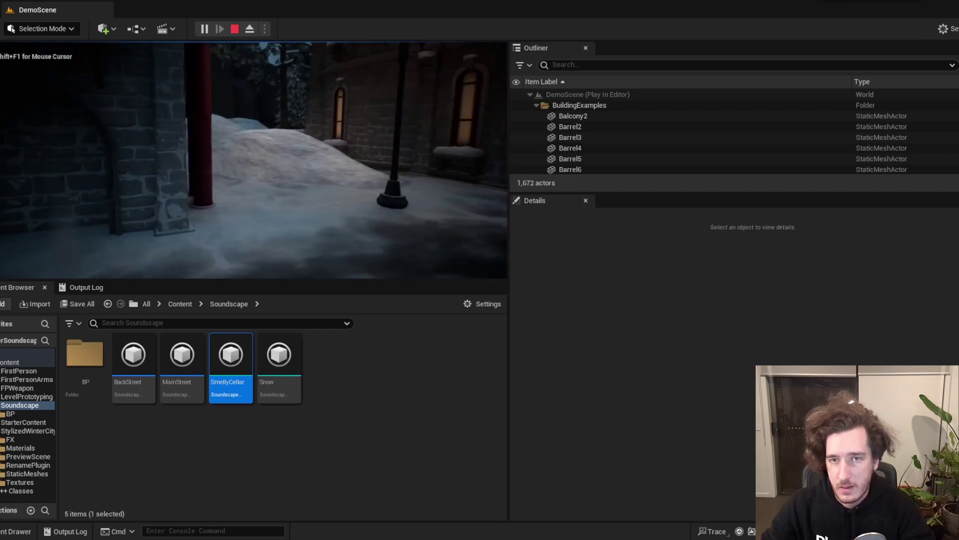
pyautogui.press('w')
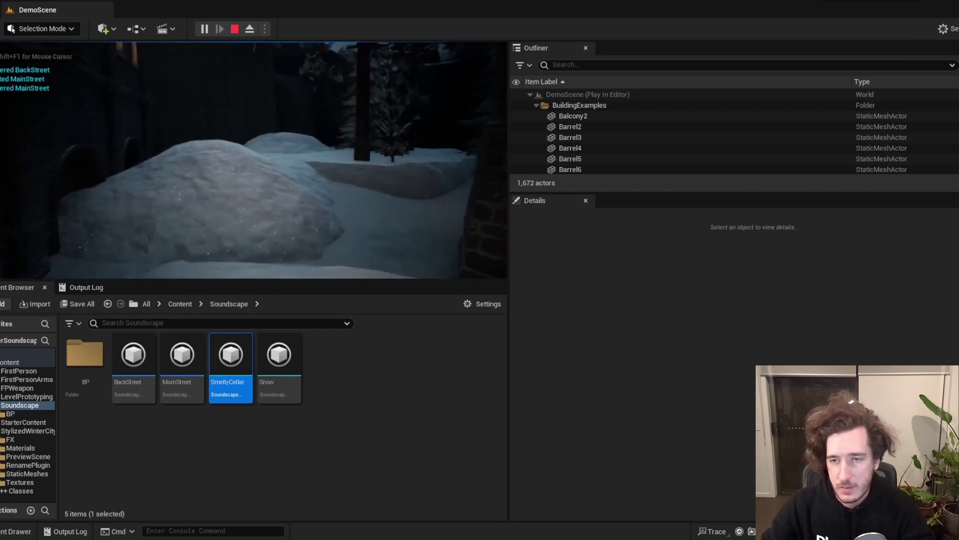
pyautogui.press('w')
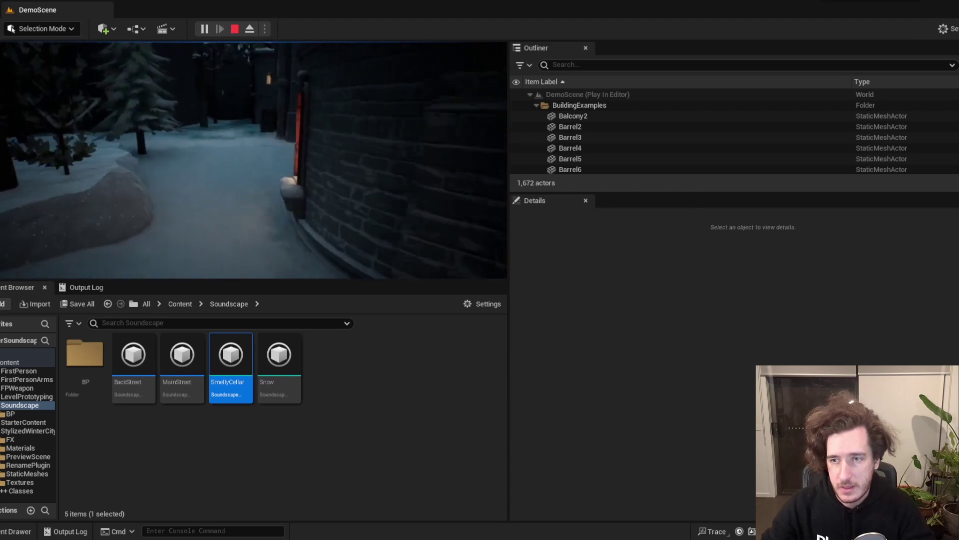
pyautogui.press('w')
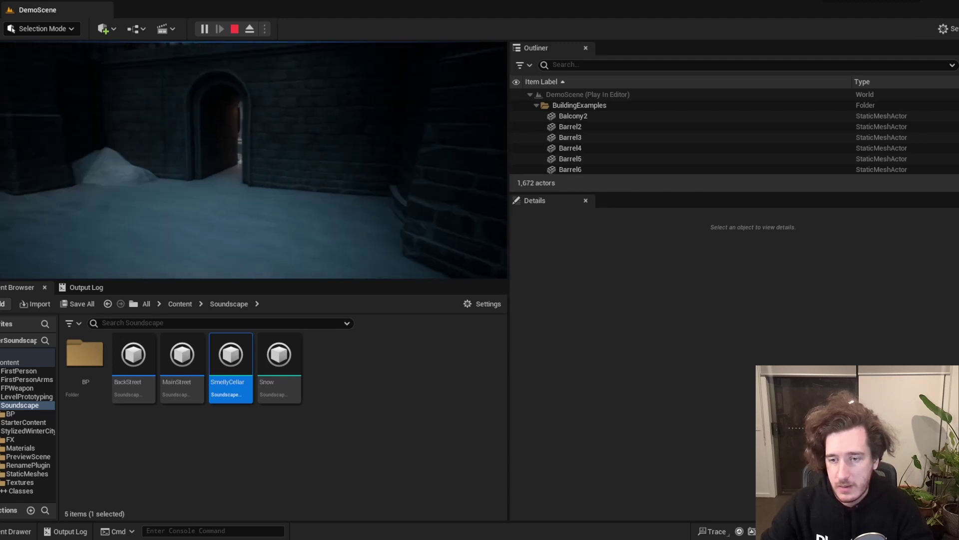
pyautogui.press('w')
pyautogui.press('Escape')
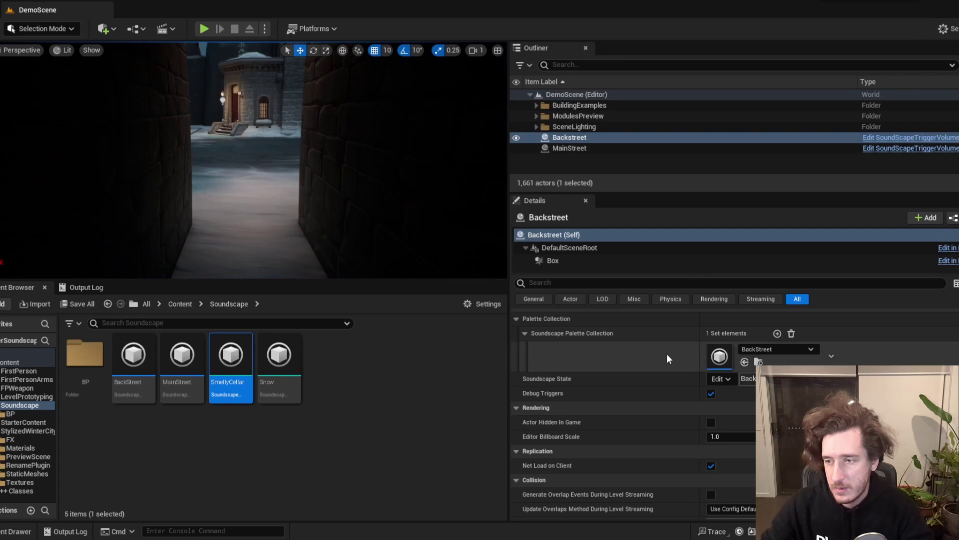
# Compare the two trigger volumes' settings, and replace the tag in the BackStreet palette's playback conditions with BackStreet, saving the query.
pyautogui.scroll(2, 666, 353)
pyautogui.scroll(2, 666, 353)
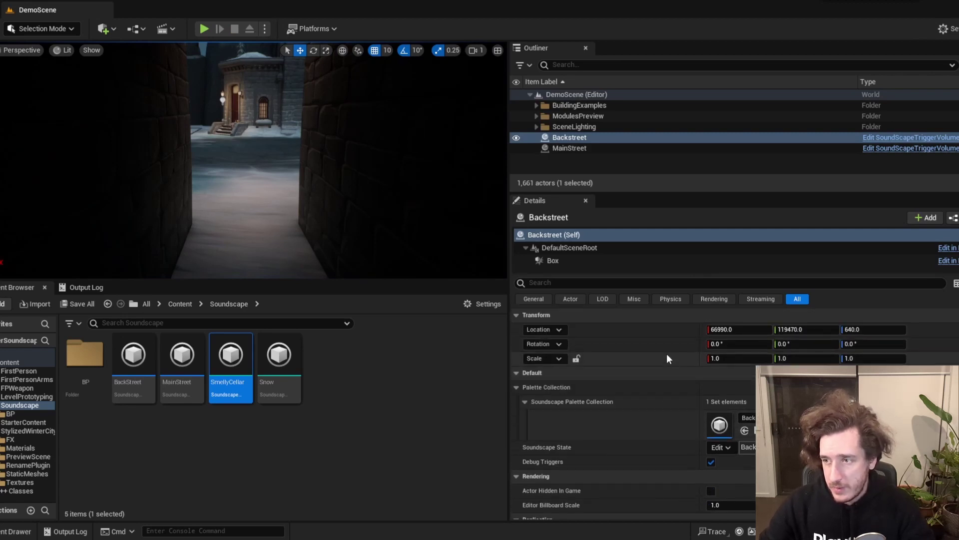
pyautogui.click(599, 148)
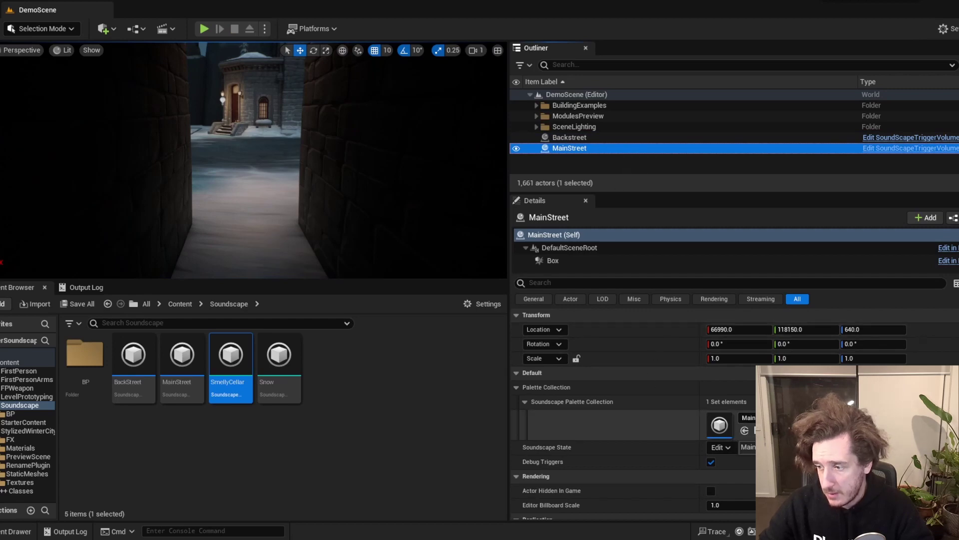
pyautogui.click(607, 137)
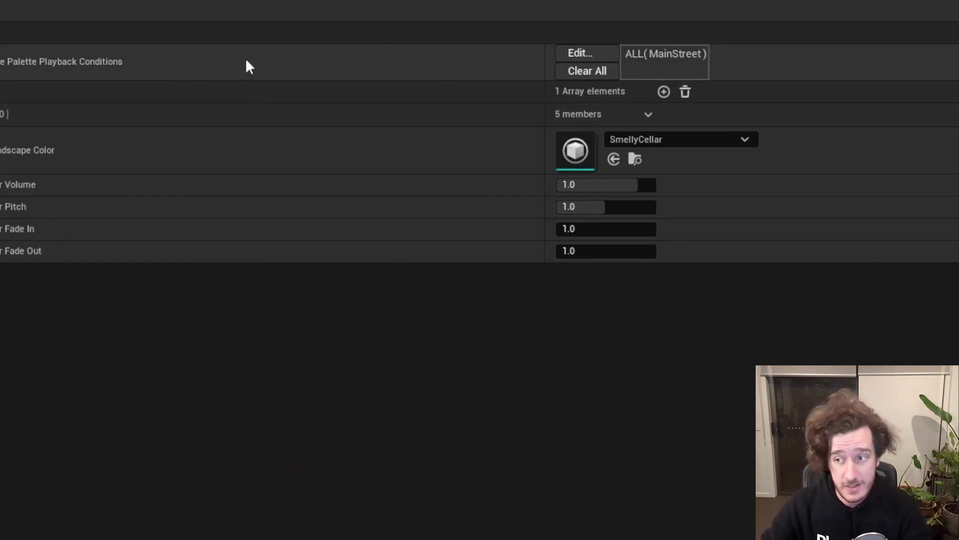
pyautogui.click(568, 54)
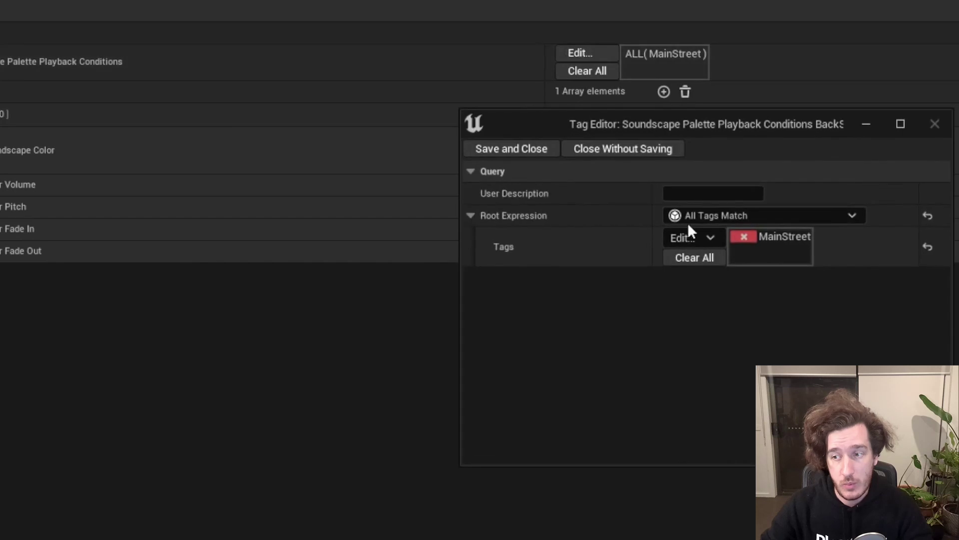
pyautogui.click(740, 239)
pyautogui.click(707, 241)
pyautogui.click(714, 308)
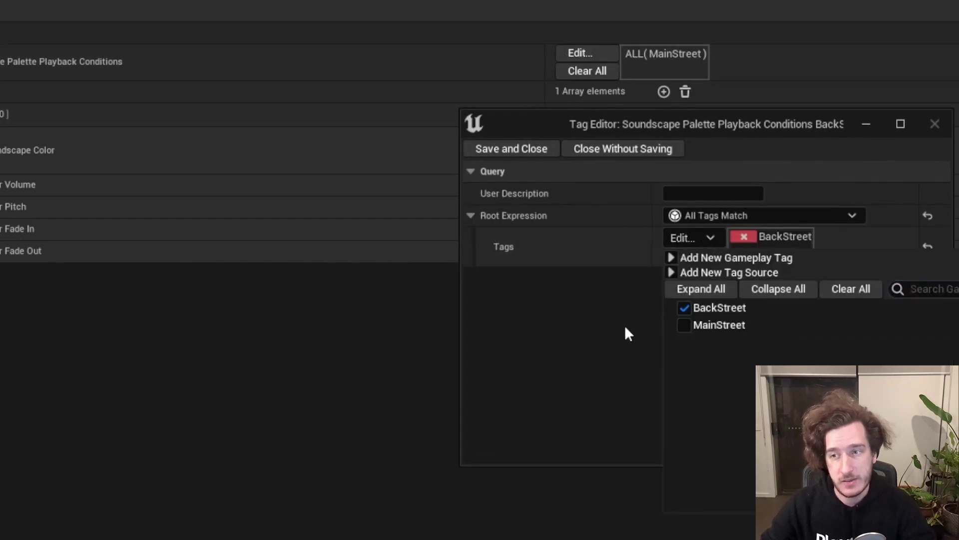
pyautogui.click(625, 325)
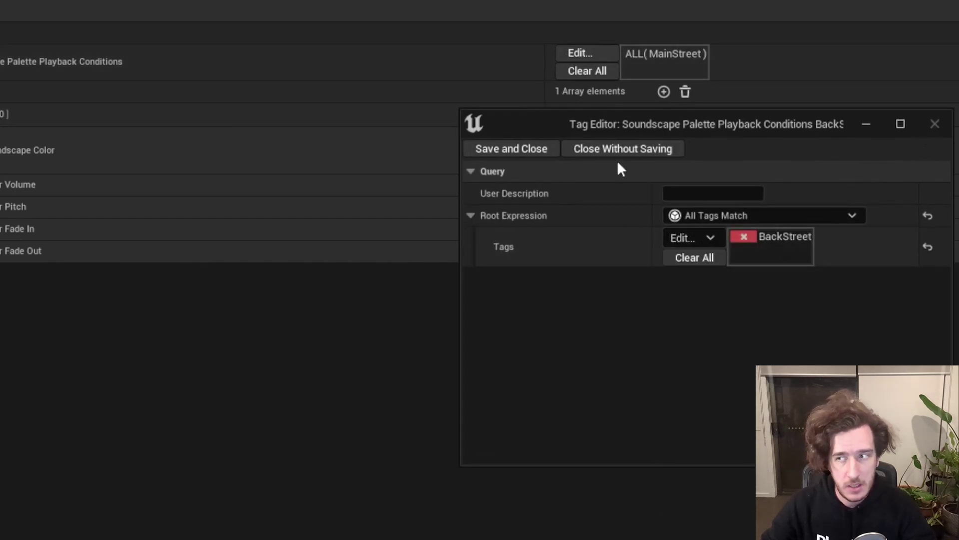
pyautogui.click(491, 148)
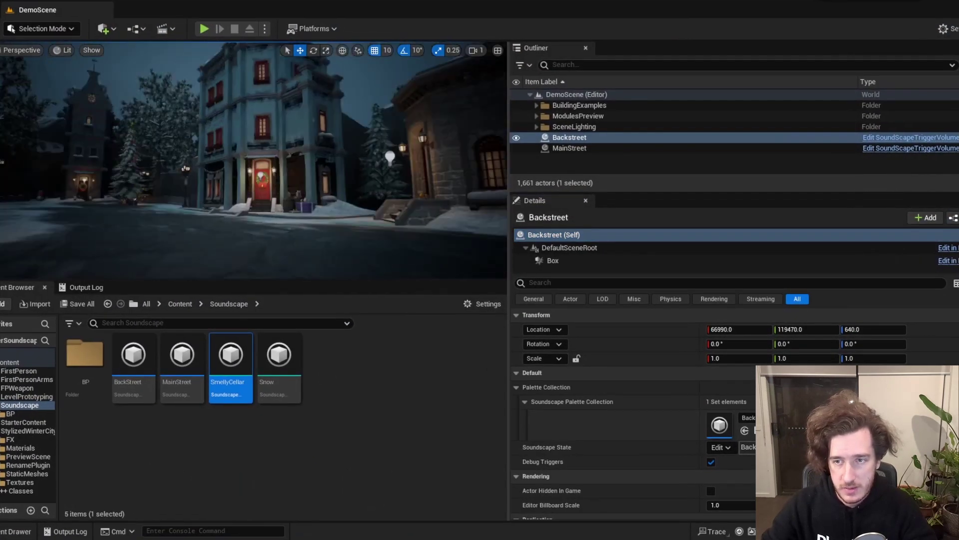
# Playtest the level from the main street through the back street archway and back to check the palette switching, and end the session.
pyautogui.moveTo(253, 160); pyautogui.dragTo(454, 168, button='right')
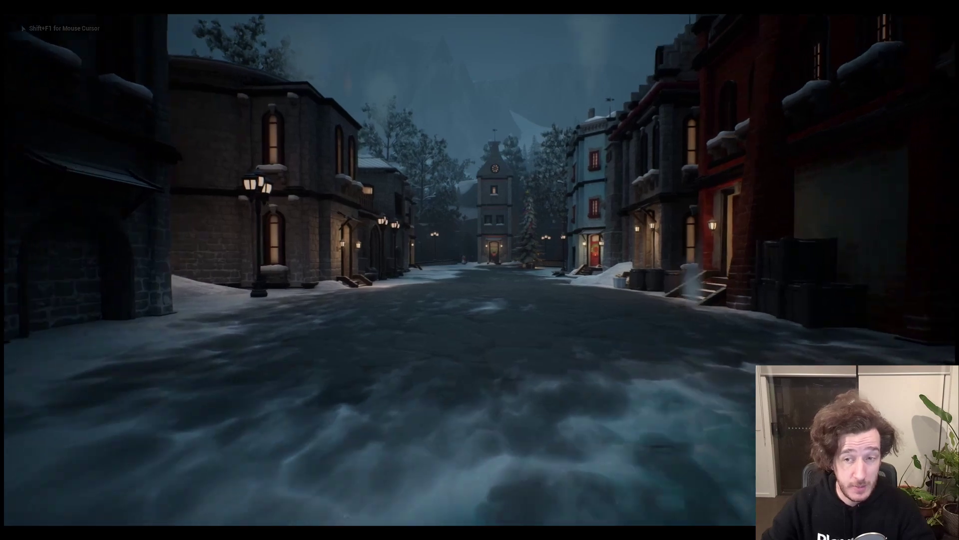
pyautogui.press('w')
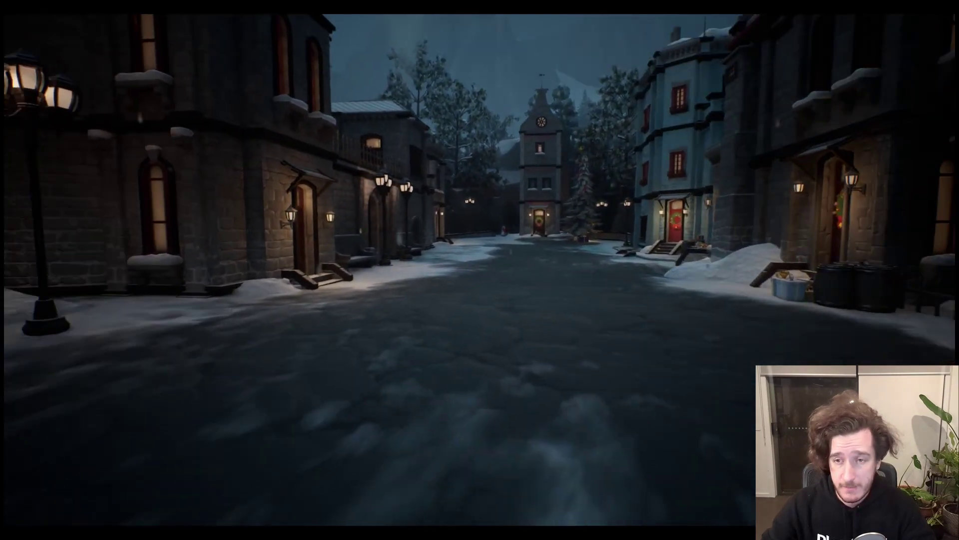
pyautogui.press('w')
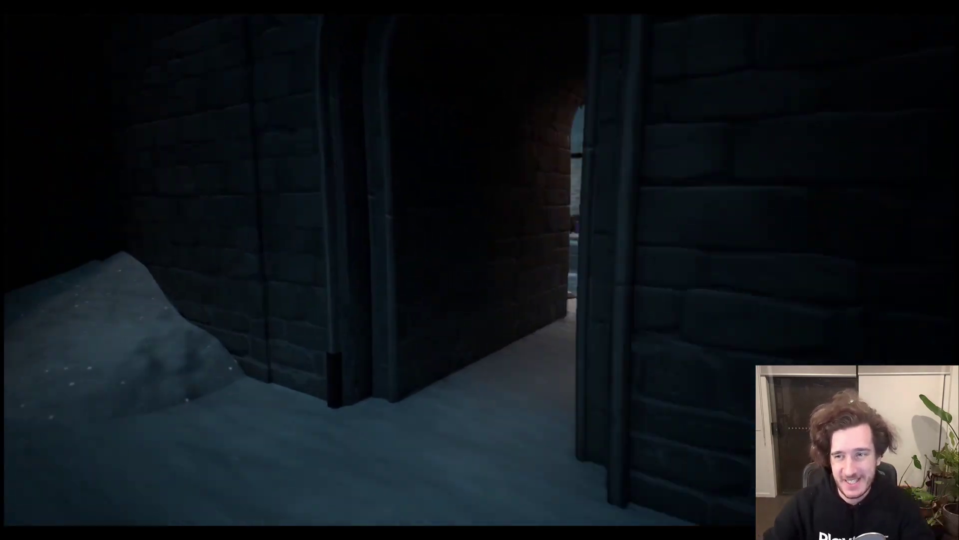
pyautogui.press('w')
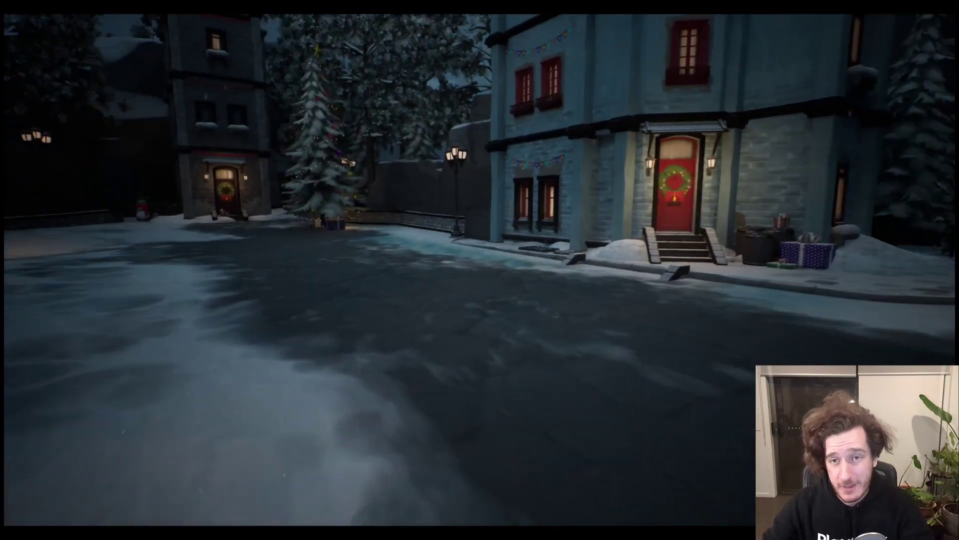
pyautogui.press('w')
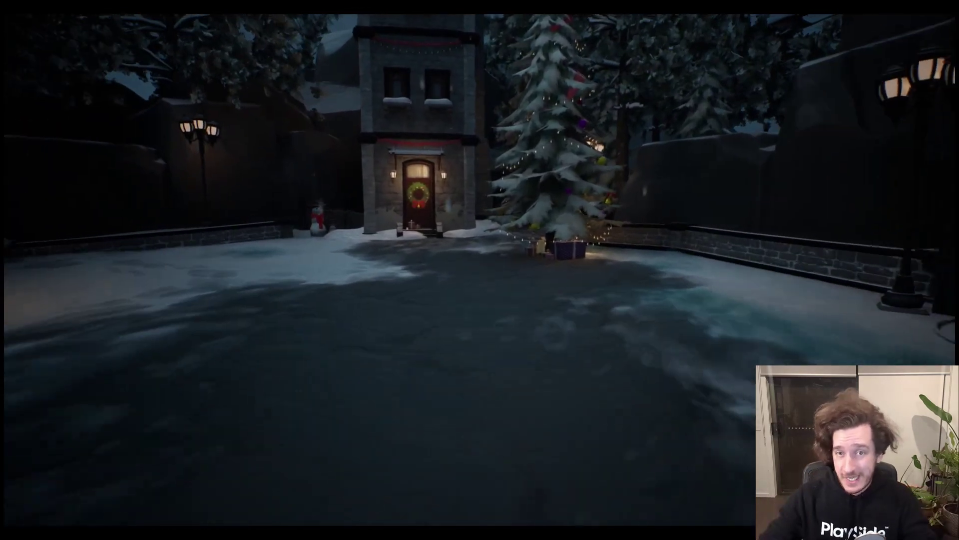
pyautogui.press('w')
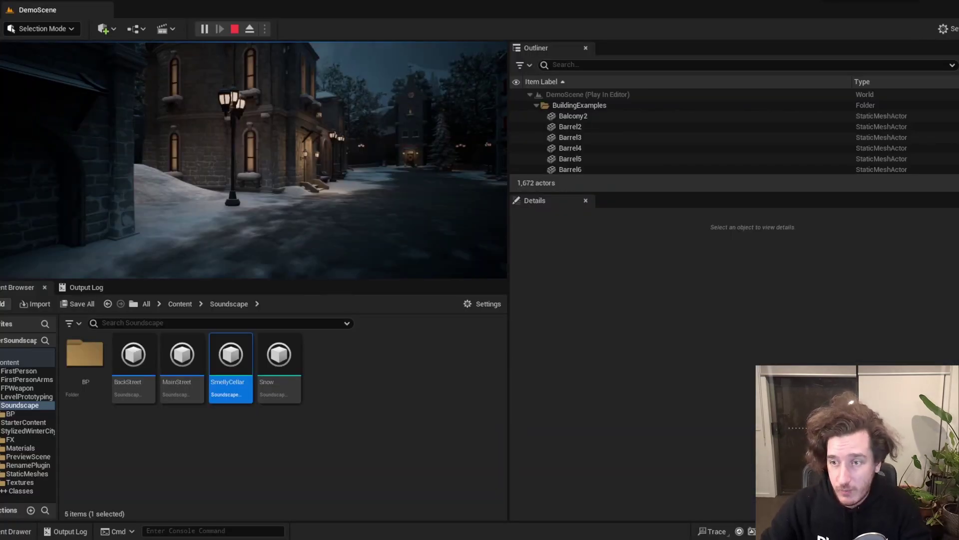
pyautogui.press('Escape')
# Open the SmellyCellar color and examine its playback and spawn behavior settings.
pyautogui.doubleClick(240, 386)
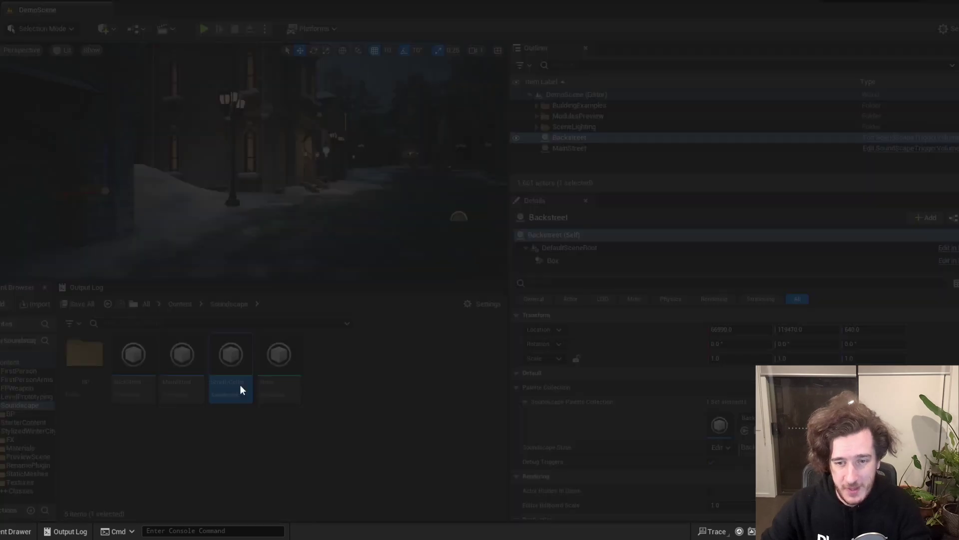
pyautogui.scroll(-12, 376, 269)
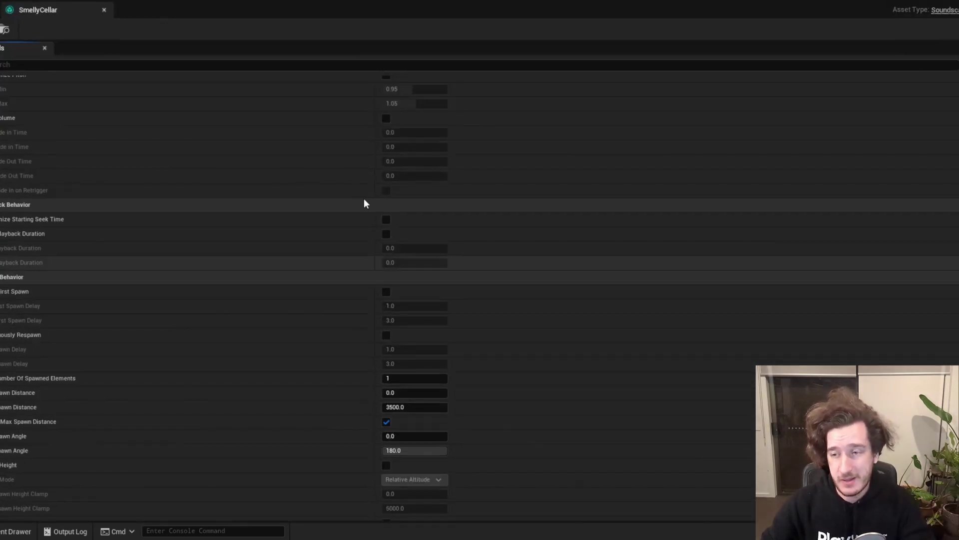